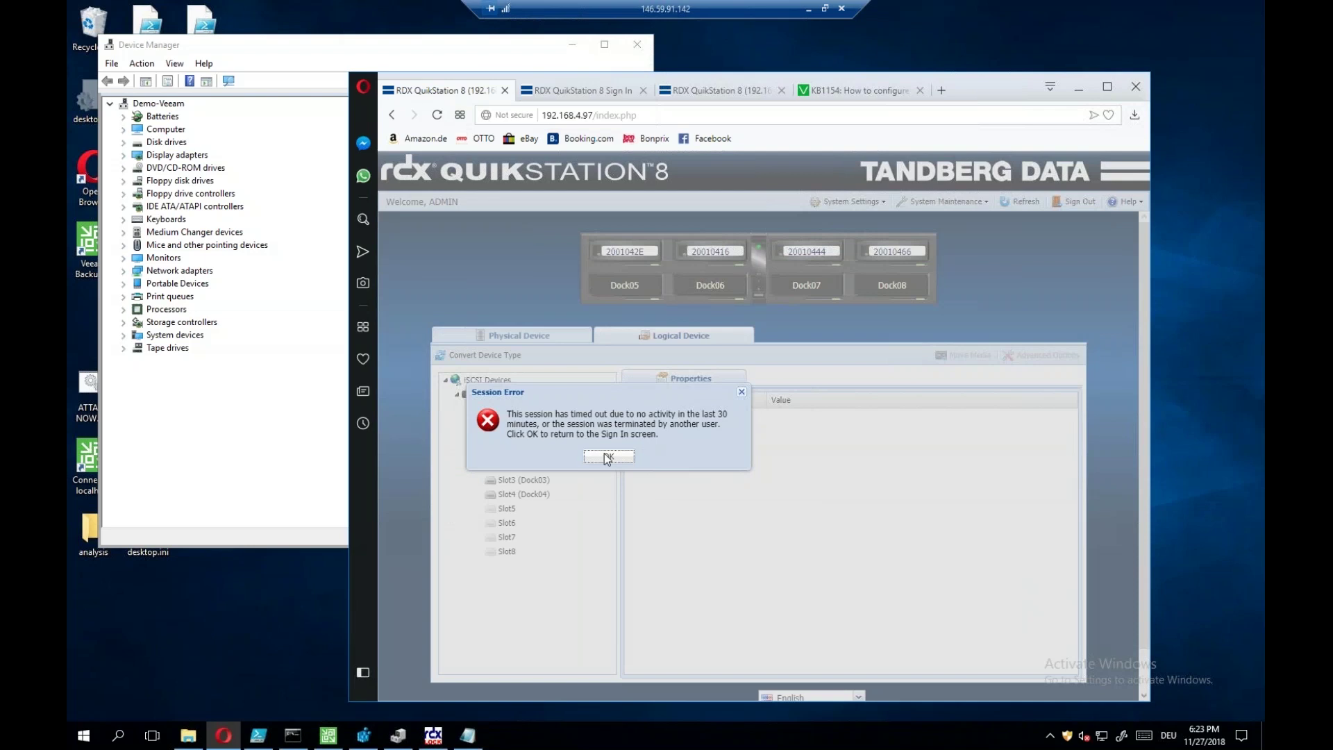
Dismiss the session timeouts, sign back in to the RDX QuikStation at 192.168.4.96 with the saved admin login, and show its logical devices
{"action": "left_click", "coordinate": [609, 456]}
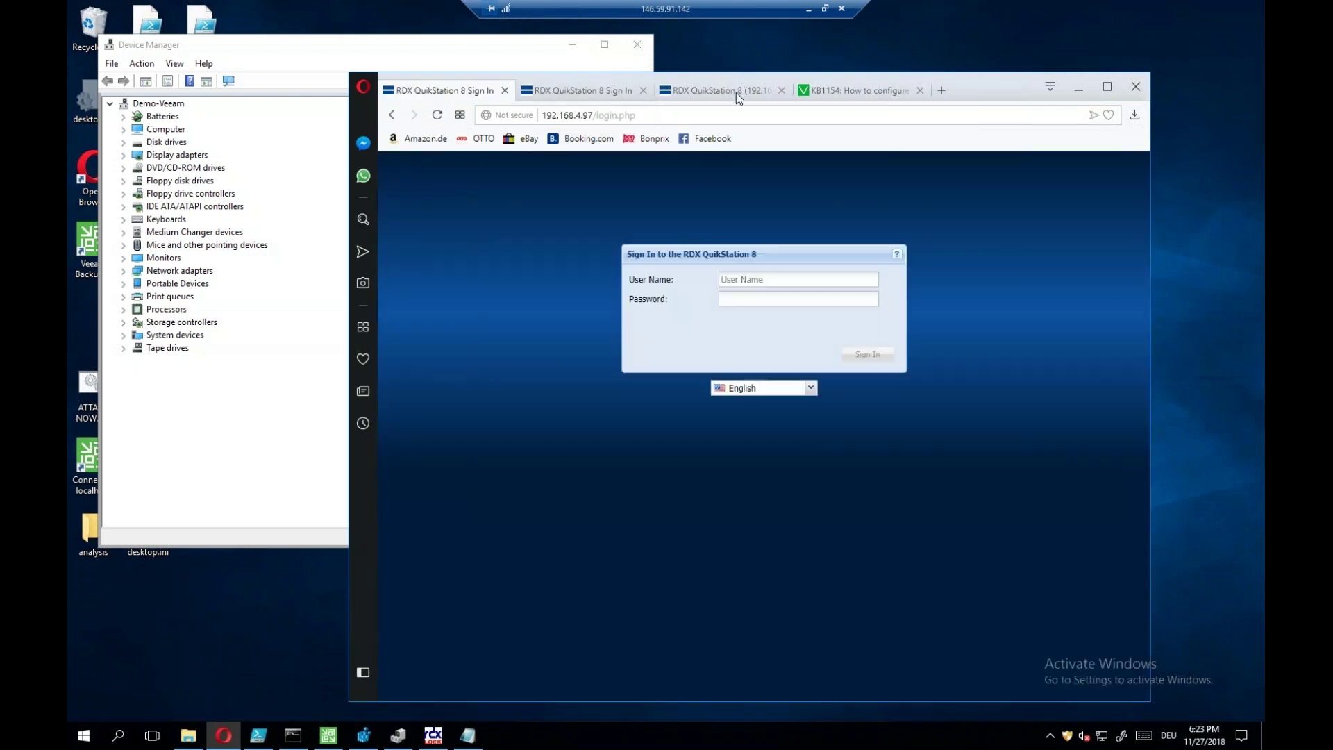
{"action": "left_click", "coordinate": [736, 93]}
{"action": "left_click", "coordinate": [778, 458]}
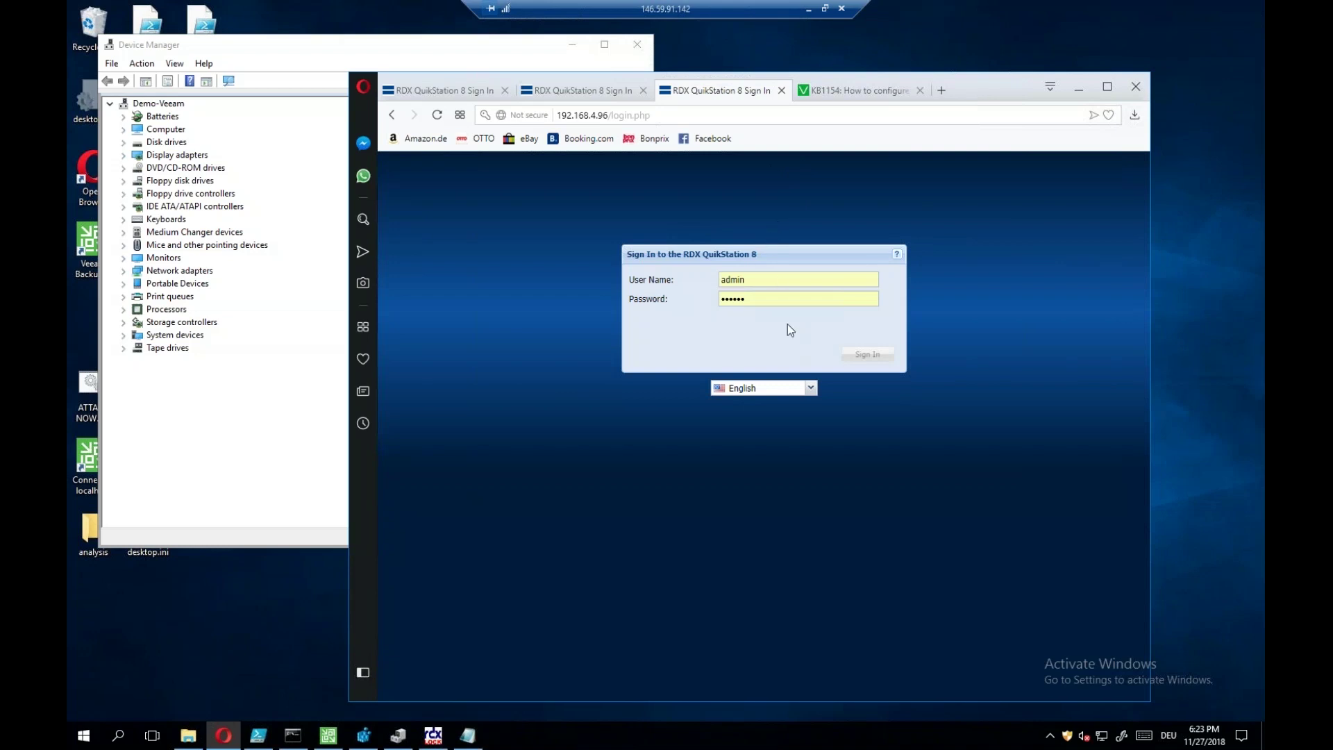
{"action": "left_click", "coordinate": [780, 302]}
{"action": "key", "text": "Return"}
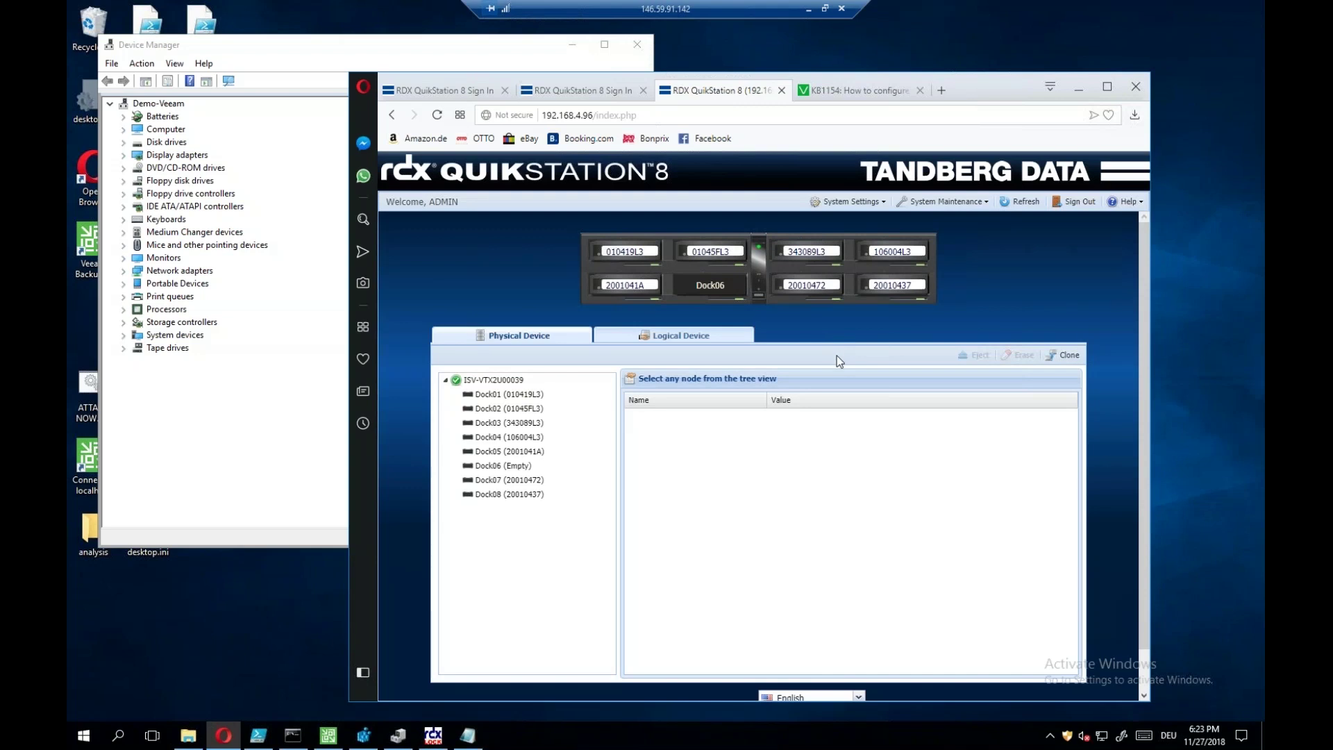
{"action": "left_click", "coordinate": [695, 343]}
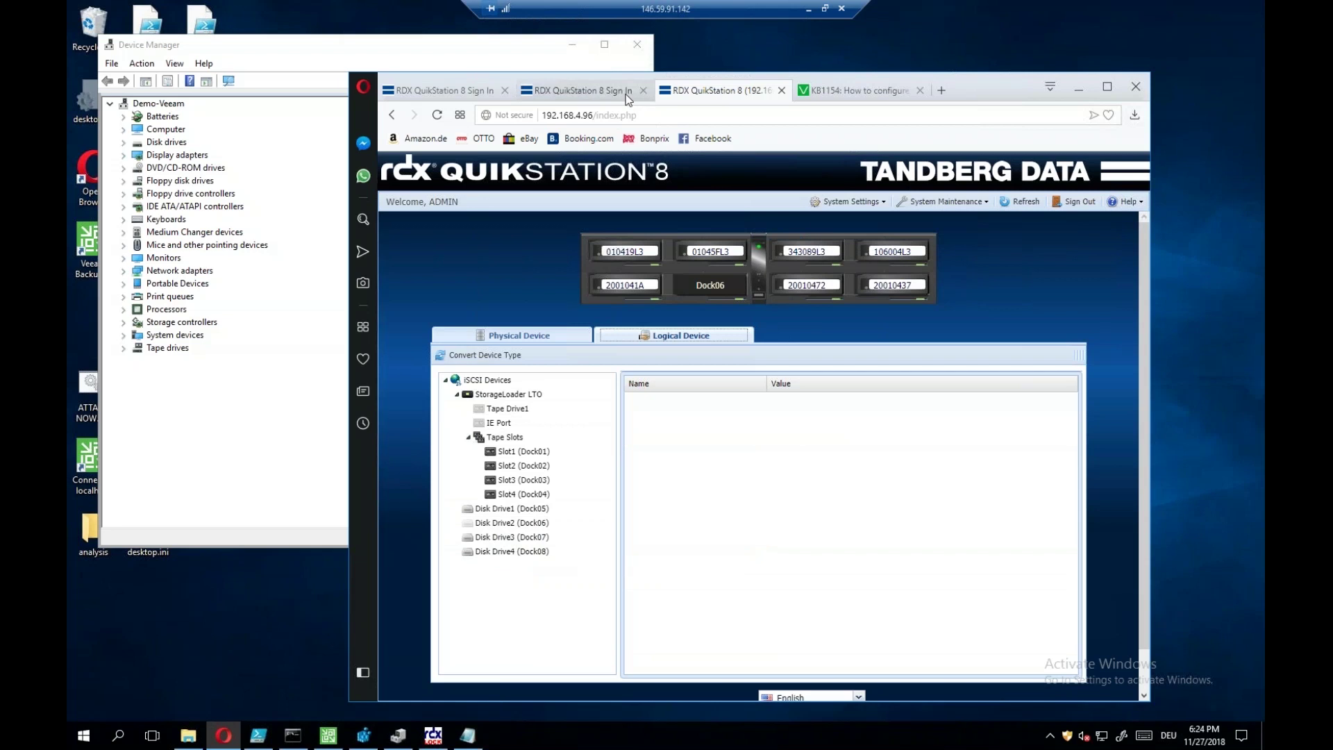
Sign in to the RDX QuikStation at 192.168.4.79 and display the properties of RDX Logical Volume 1
{"action": "left_click", "coordinate": [577, 90]}
{"action": "left_click", "coordinate": [862, 353]}
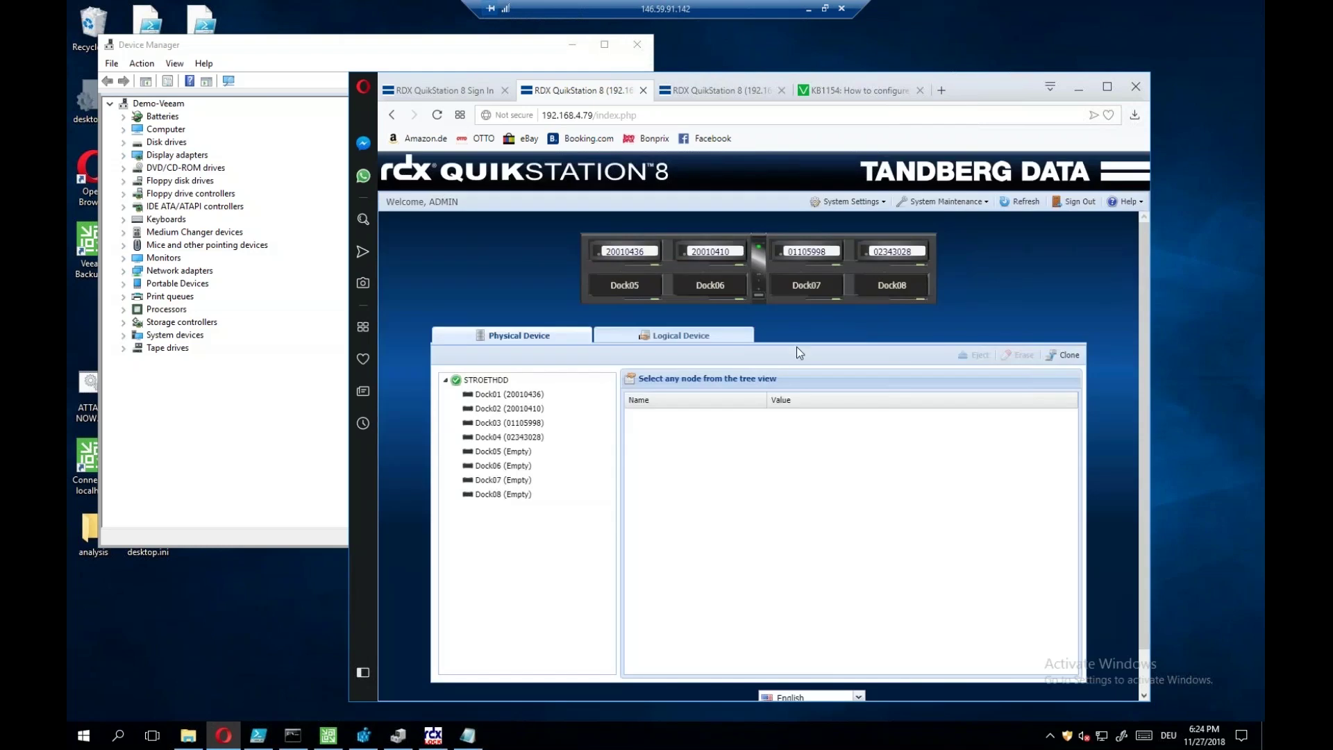
{"action": "left_click", "coordinate": [679, 340]}
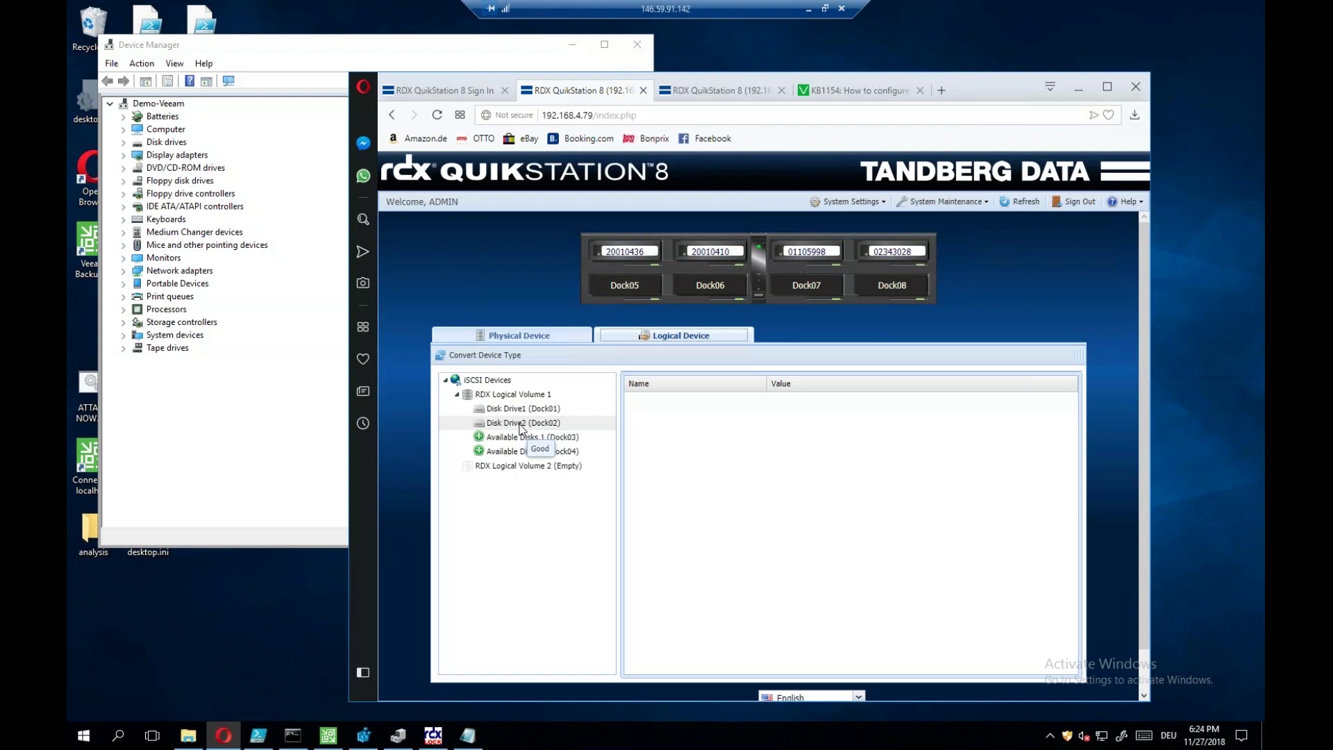
{"action": "left_click", "coordinate": [522, 395]}
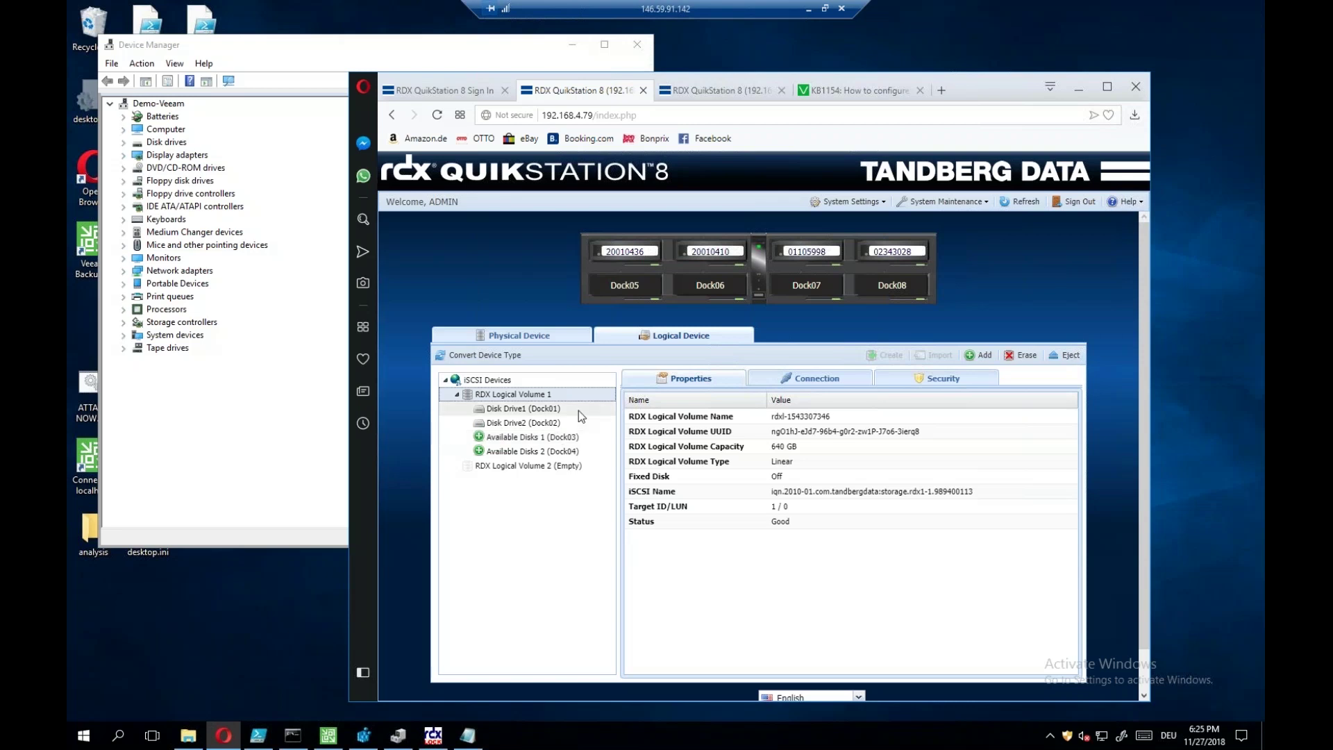
Mark the disks in docks 3 and 4 for adding to RDX Logical Volume 1, and cancel the addition
{"action": "left_click", "coordinate": [981, 356]}
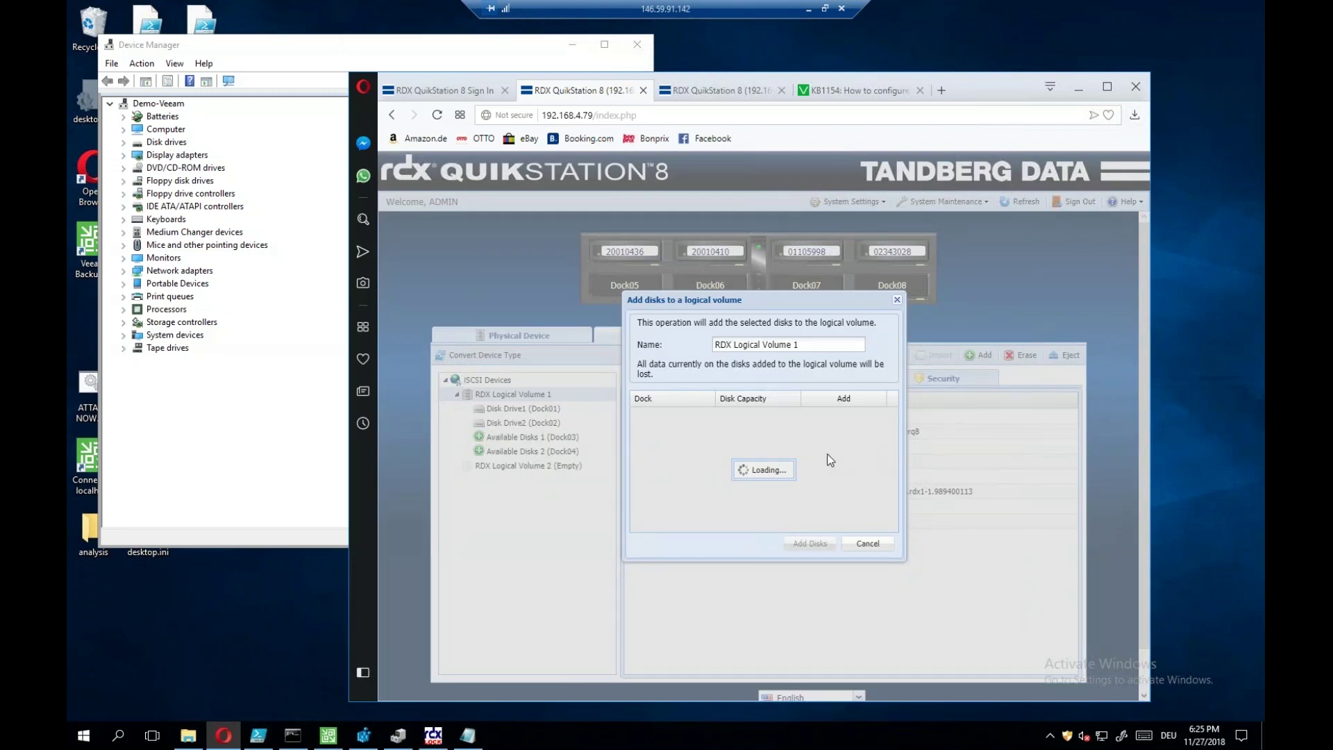
{"action": "left_click", "coordinate": [844, 415]}
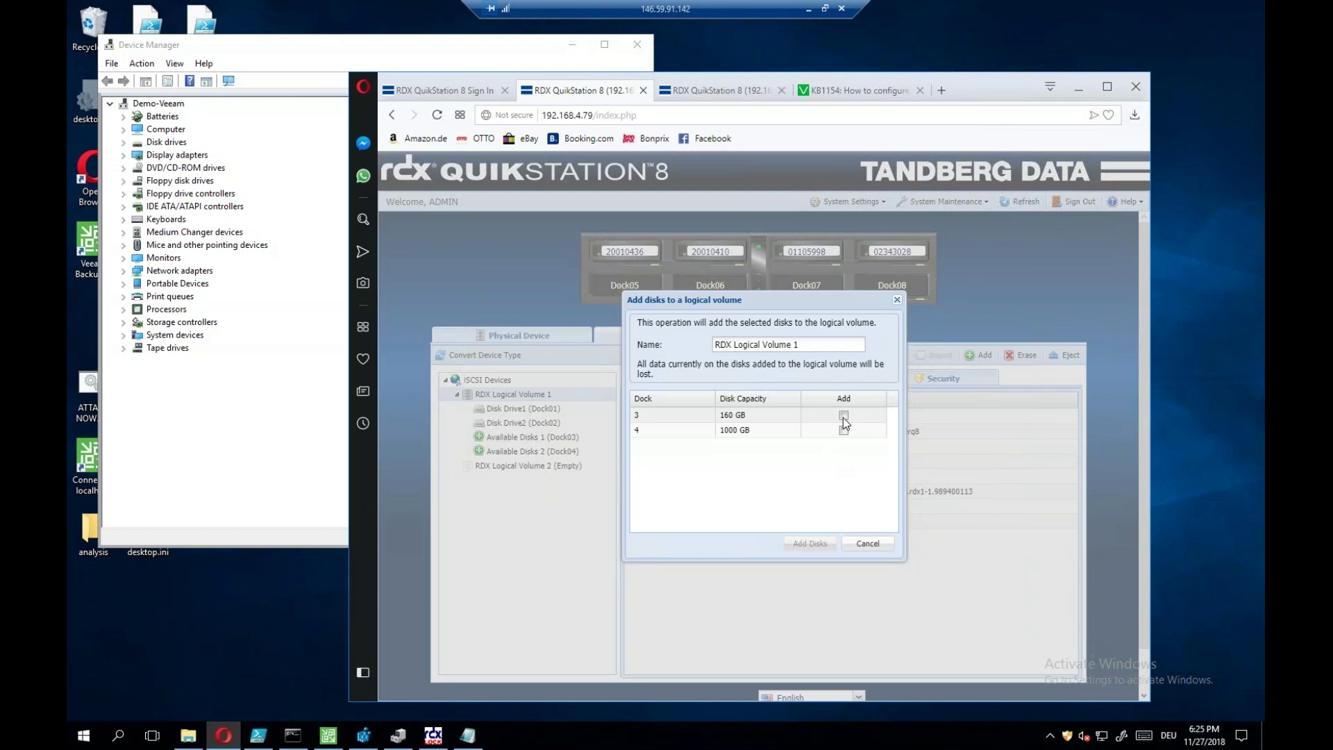
{"action": "left_click", "coordinate": [844, 430]}
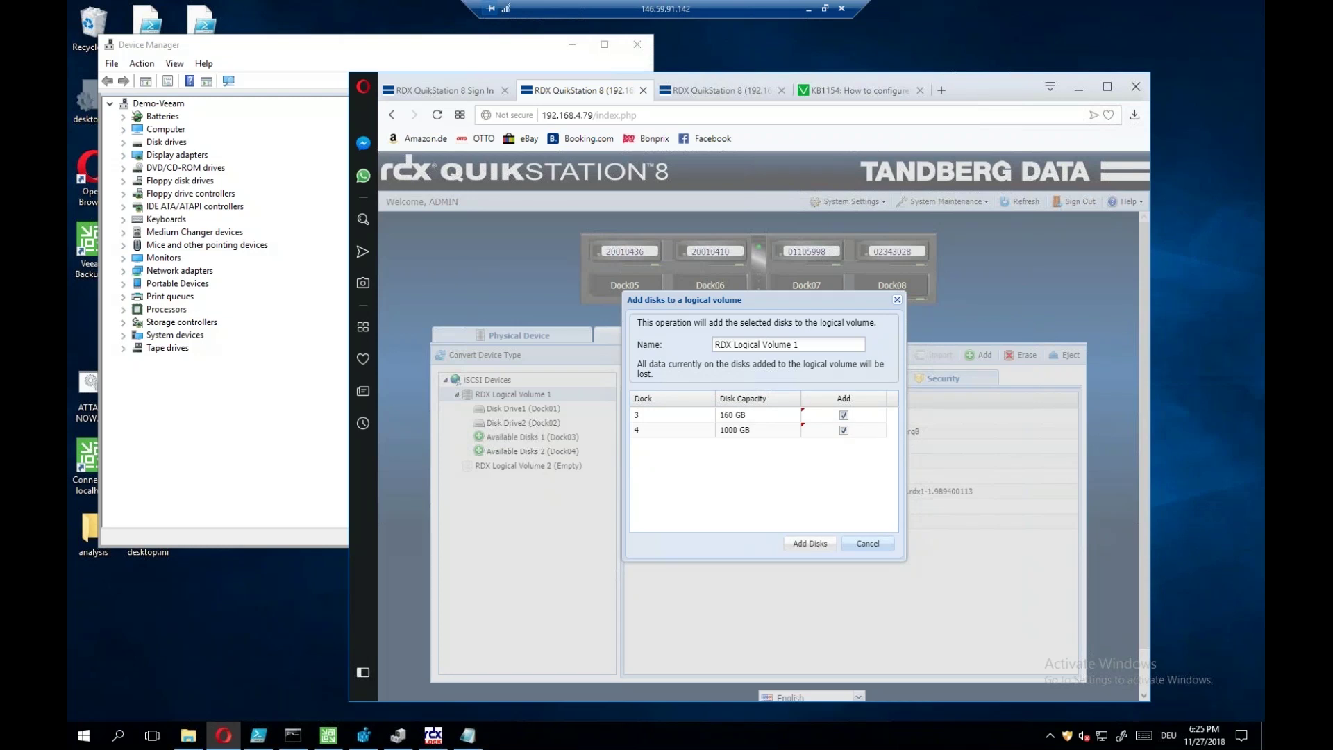
{"action": "left_click", "coordinate": [869, 545]}
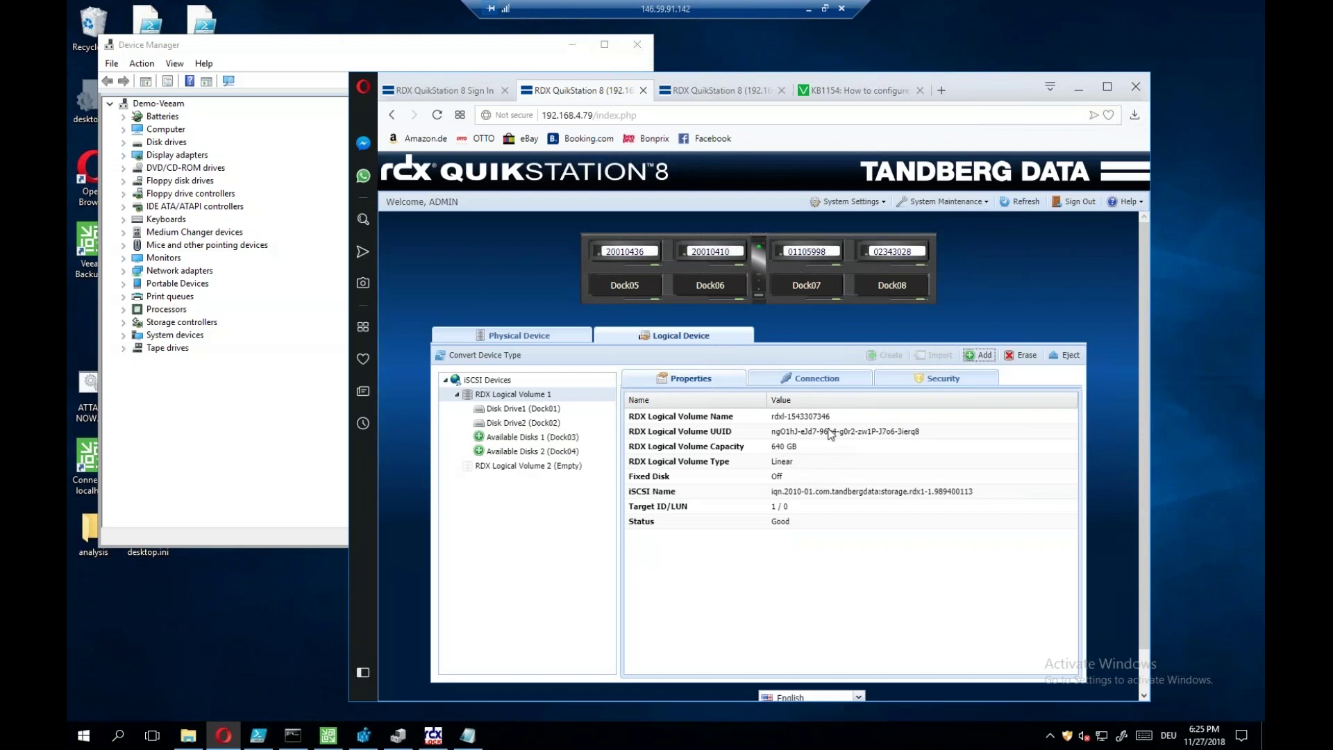
Sign in to the RDX QuikStation at 192.168.4.97 with the saved admin login and show its logical devices
{"action": "left_click", "coordinate": [452, 93]}
{"action": "left_click", "coordinate": [831, 302]}
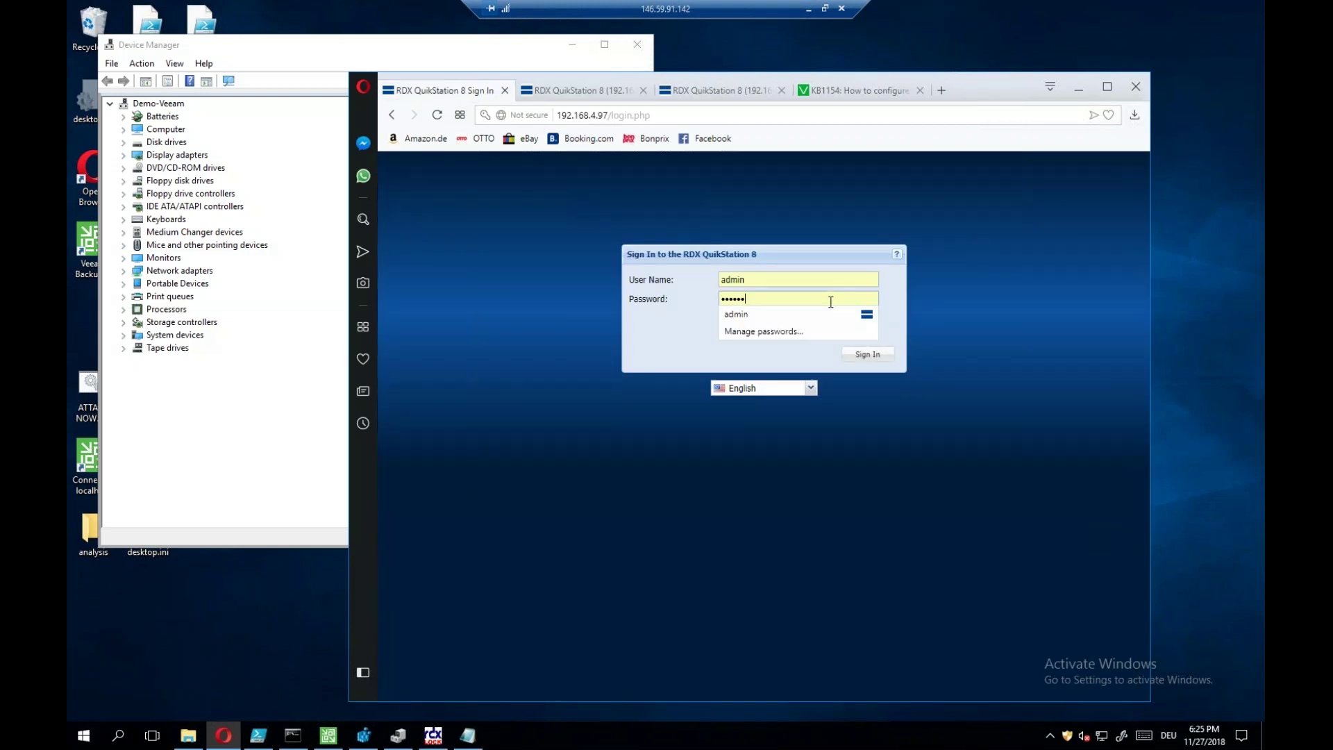
{"action": "key", "text": "Return"}
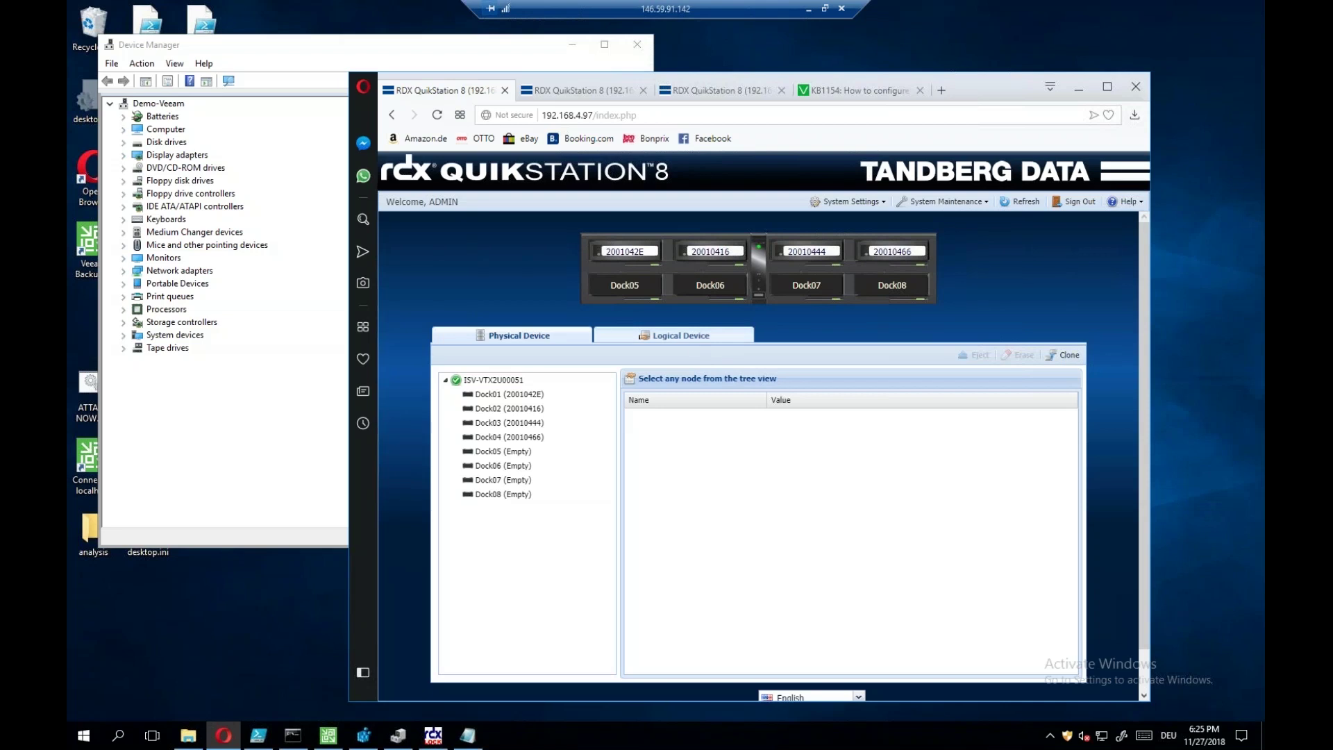
{"action": "left_click", "coordinate": [680, 335]}
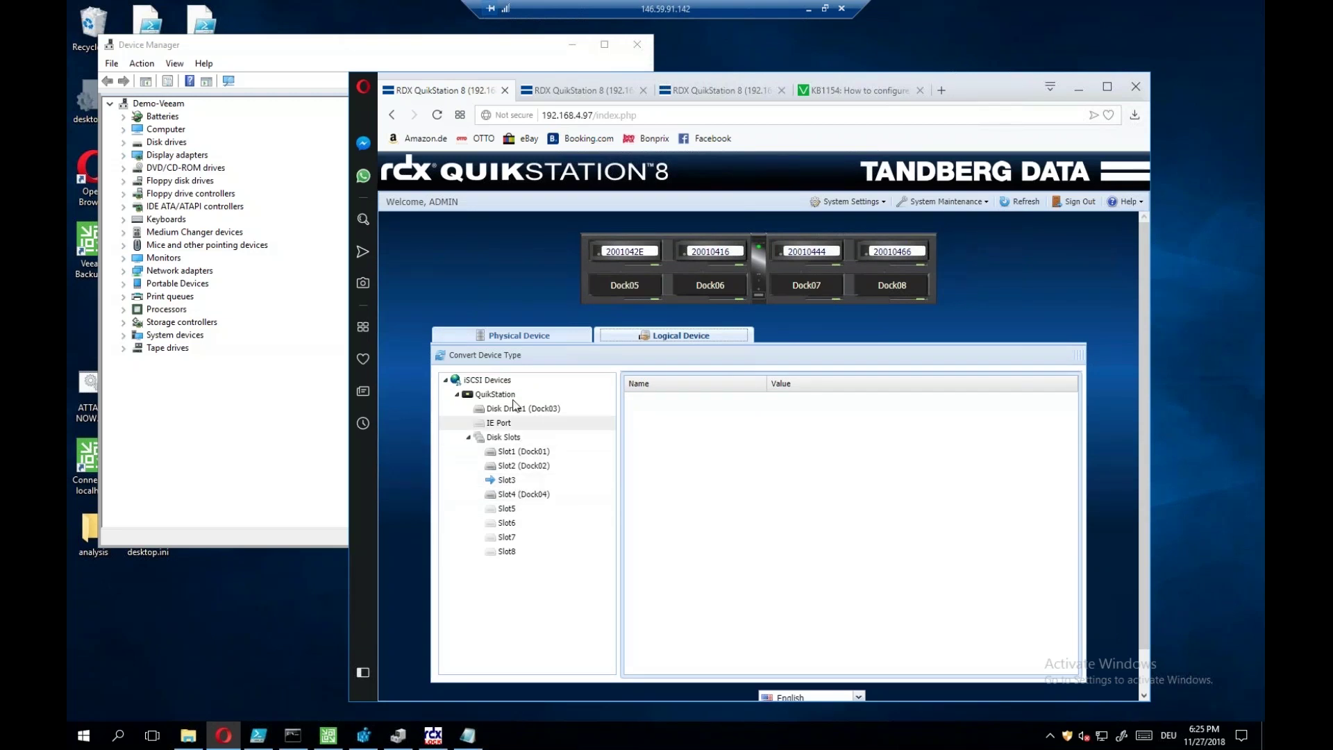
{"action": "mouse_move", "coordinate": [553, 416]}
Open the Windows iSCSI Initiator and look through the discovered targets and their connection status
{"action": "left_click", "coordinate": [279, 686]}
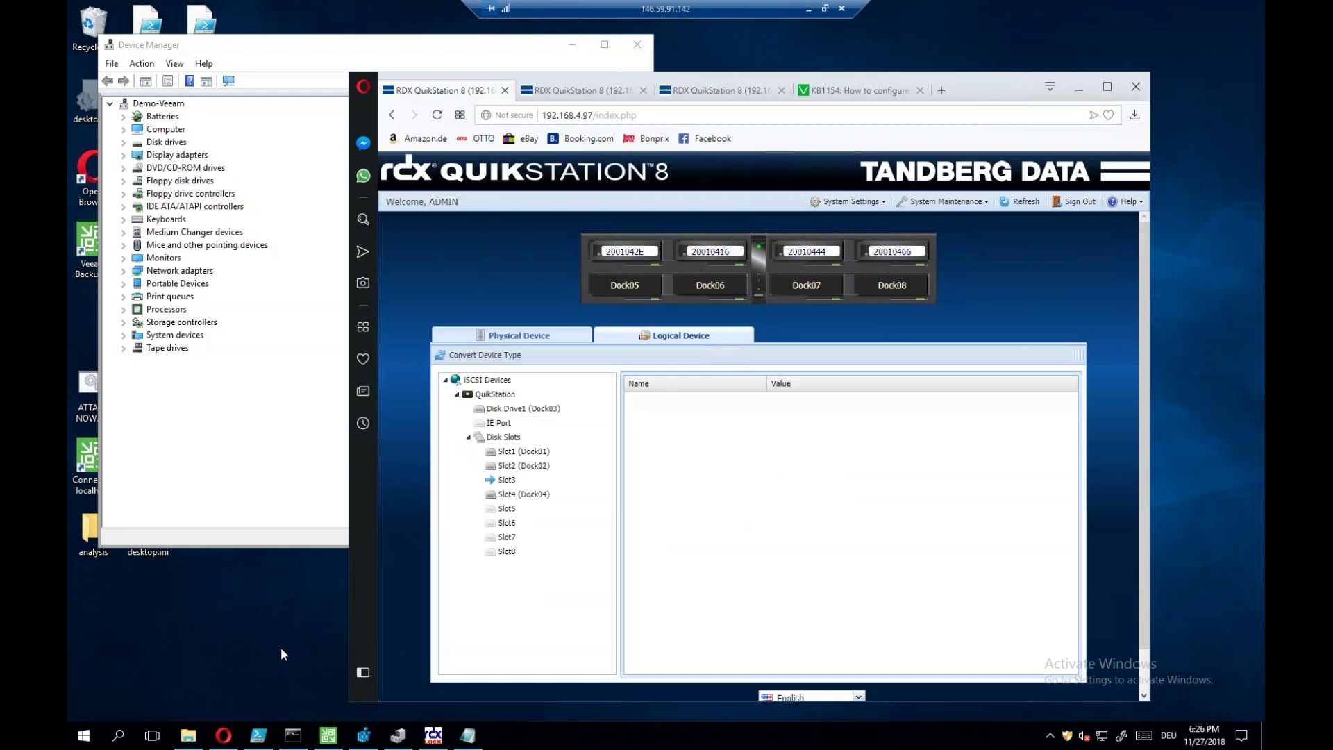
{"action": "key", "text": "super"}
{"action": "type", "text": "i"}
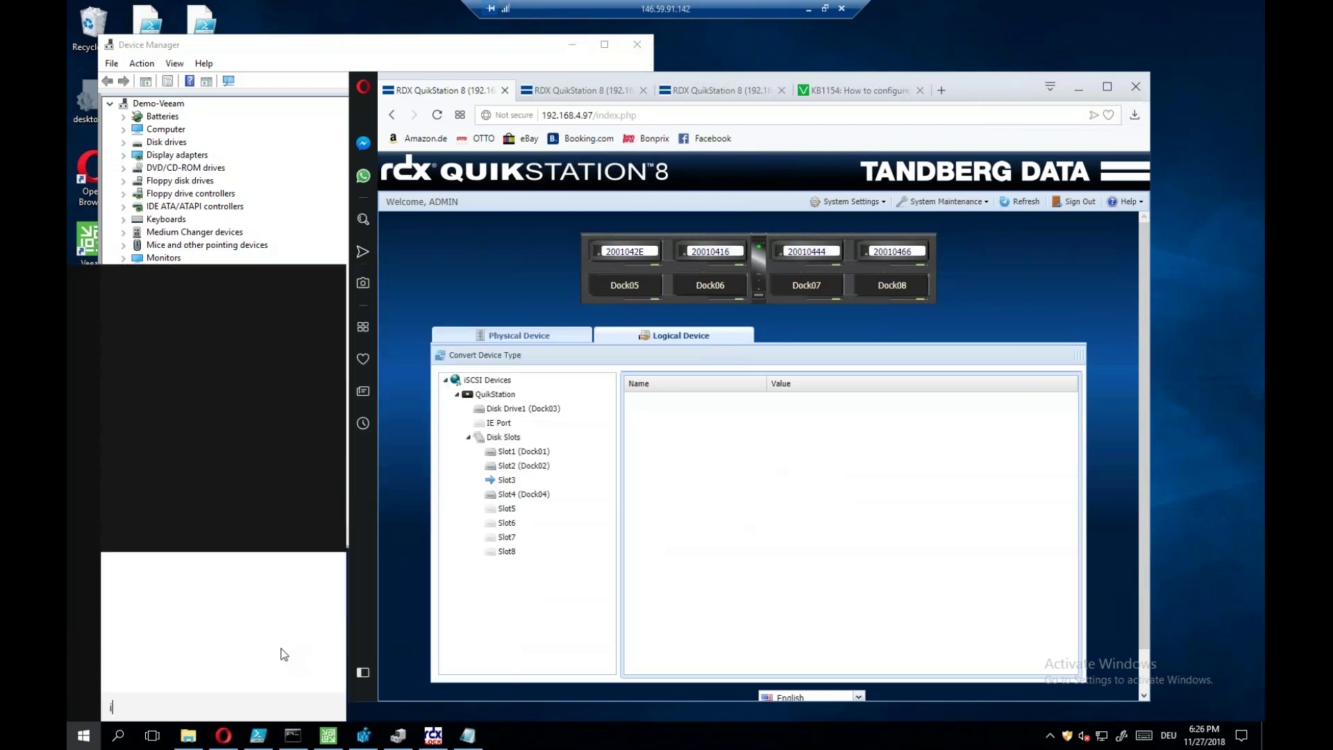
{"action": "type", "text": "scsi"}
{"action": "key", "text": "Return"}
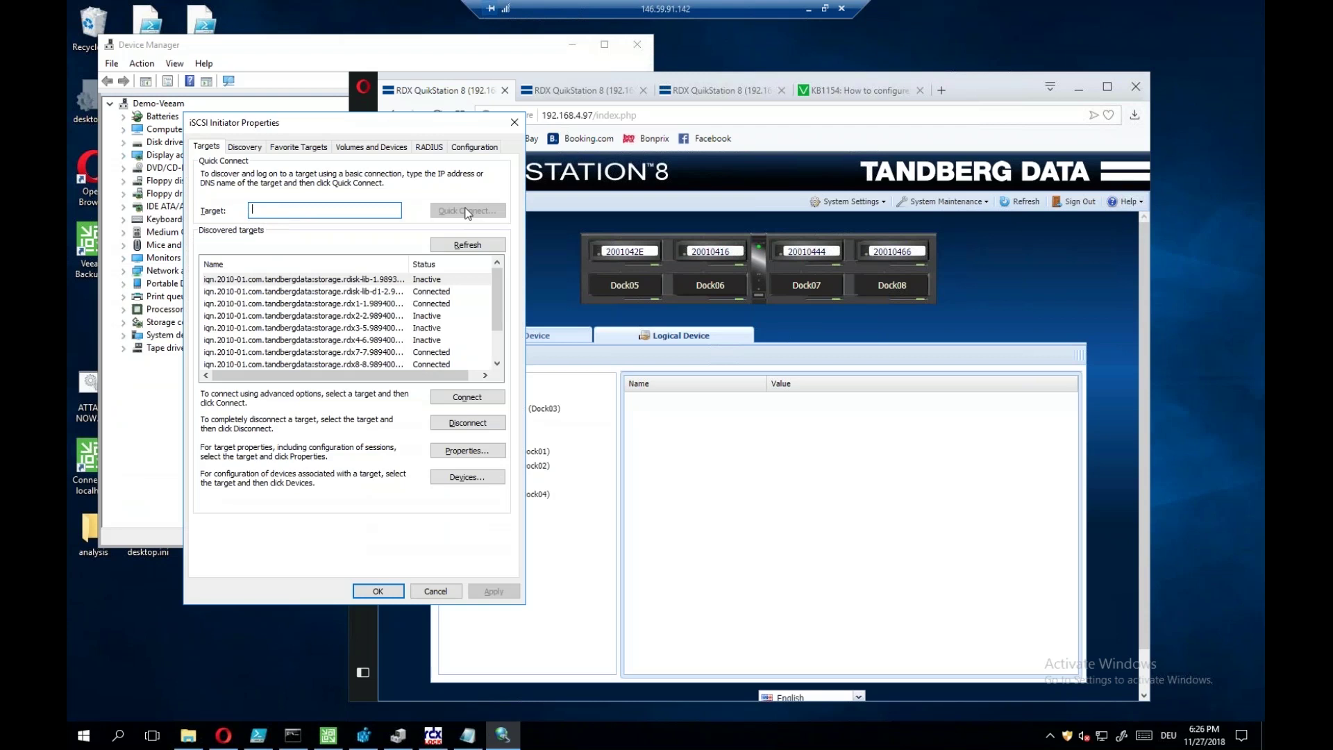
{"action": "scroll", "coordinate": [495, 361], "scroll_direction": "down", "scroll_amount": 1}
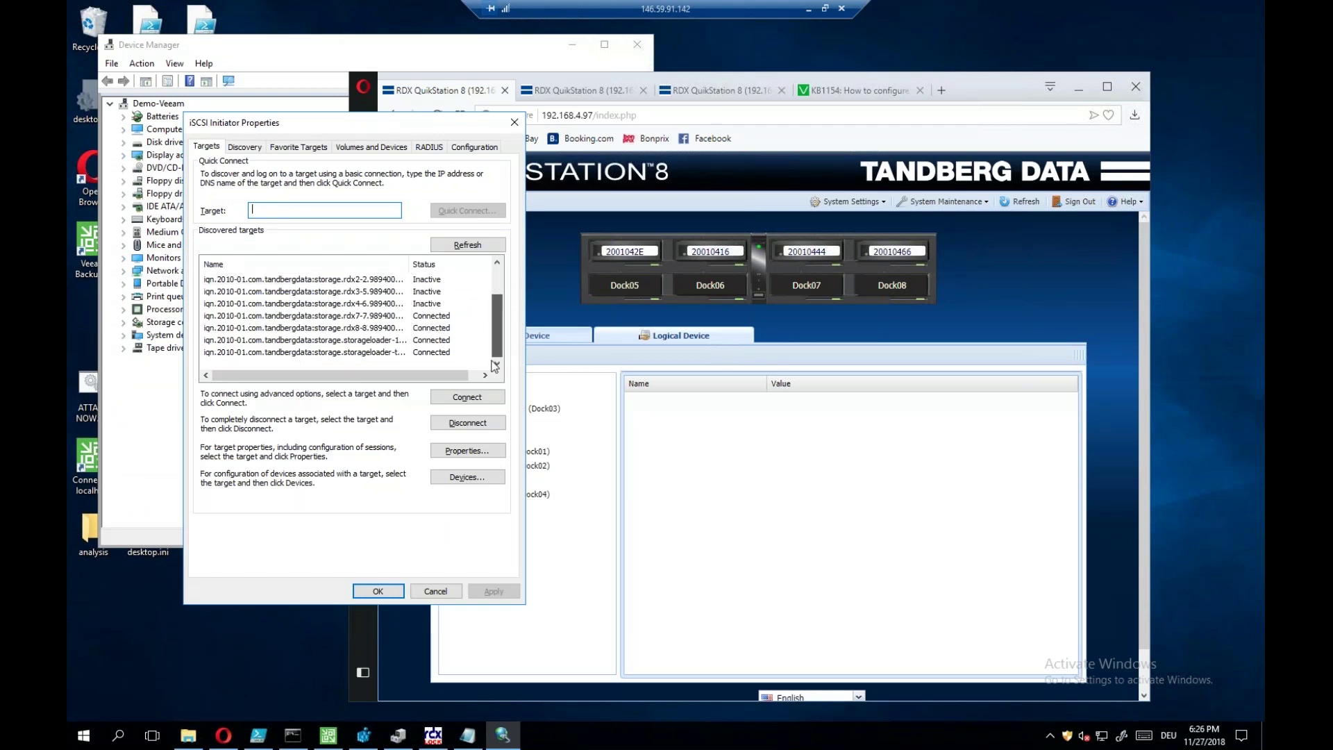
{"action": "scroll", "coordinate": [500, 257], "scroll_direction": "up", "scroll_amount": 1}
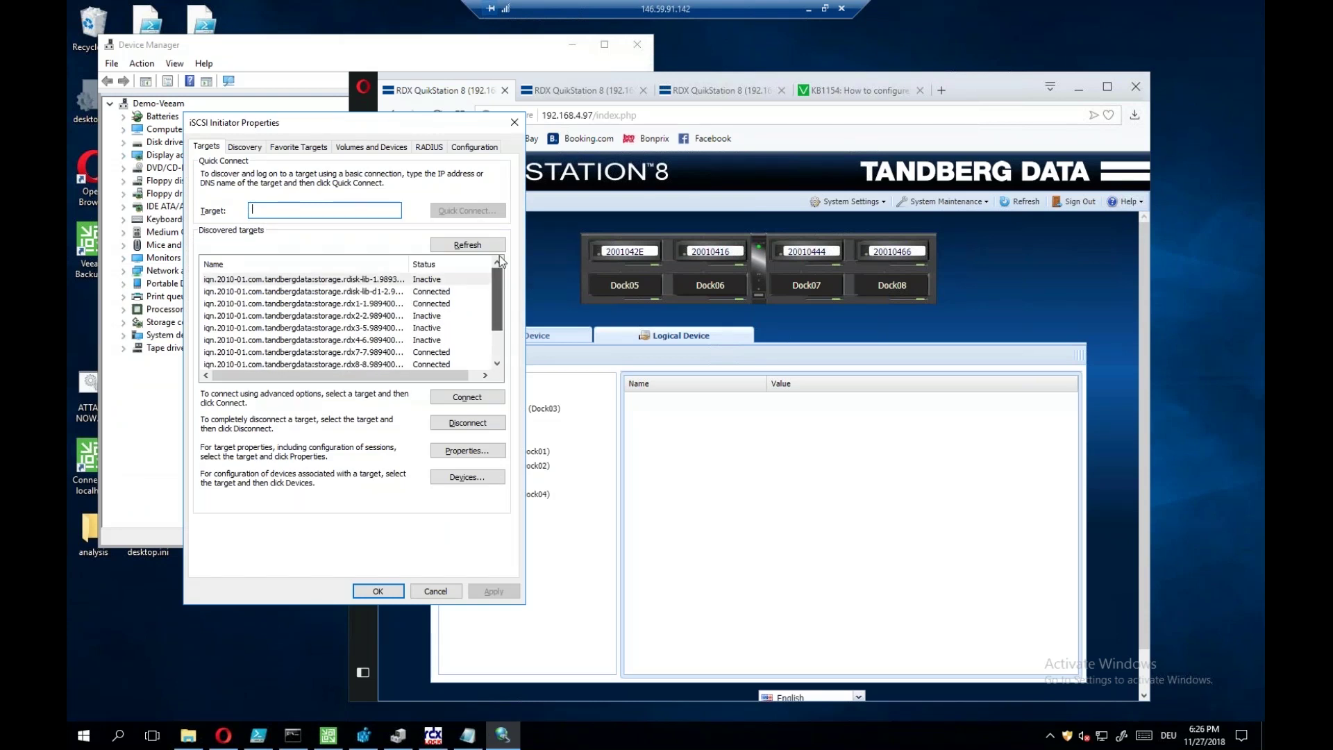
Inspect the connection options for the rdx3-5 iSCSI target, cancel, then review the favorite targets and close the initiator
{"action": "left_click", "coordinate": [432, 327]}
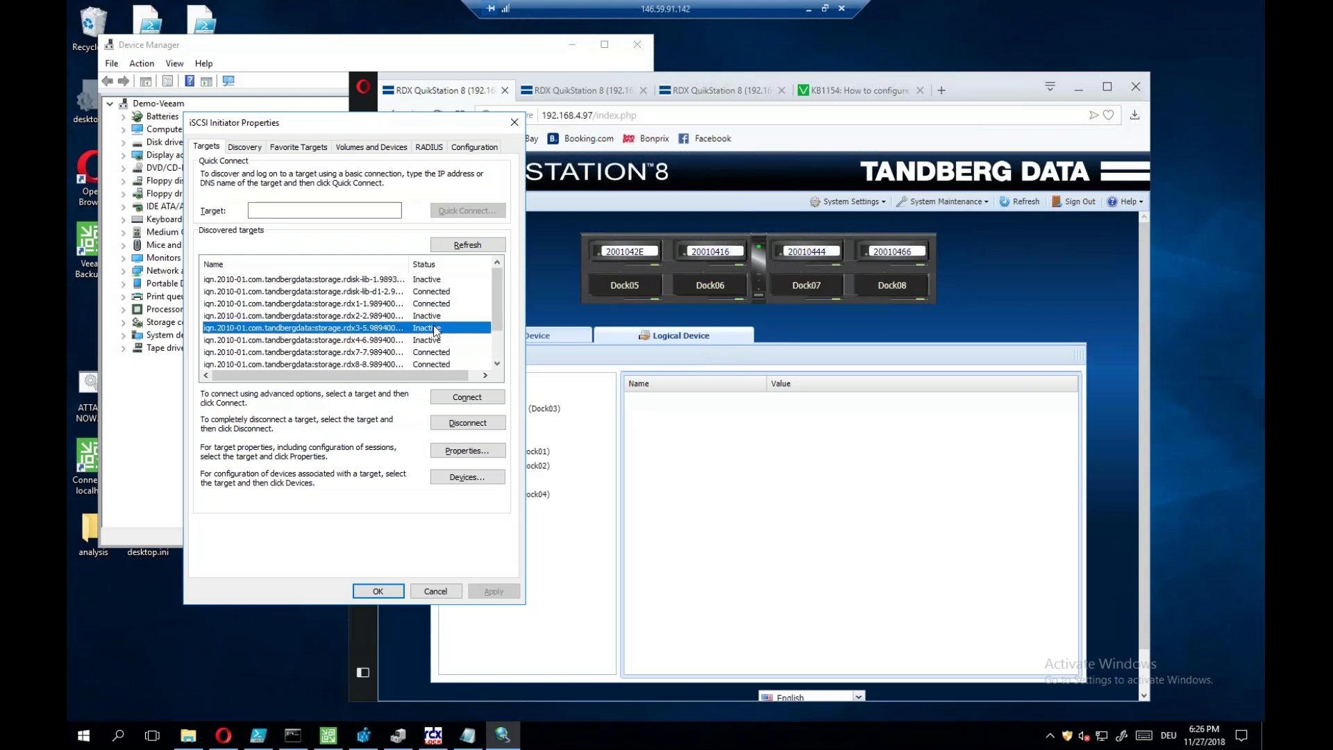
{"action": "left_click", "coordinate": [463, 399]}
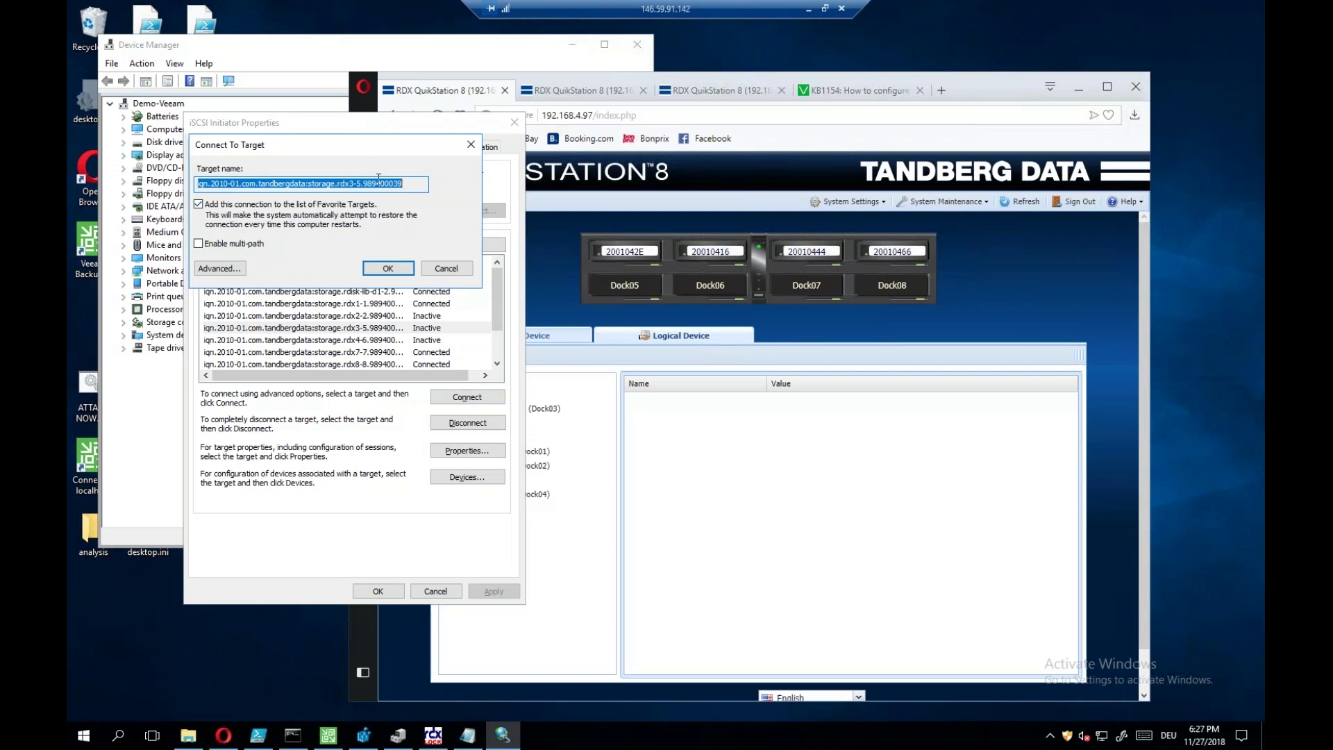
{"action": "left_click_drag", "start_coordinate": [407, 182], "coordinate": [338, 183]}
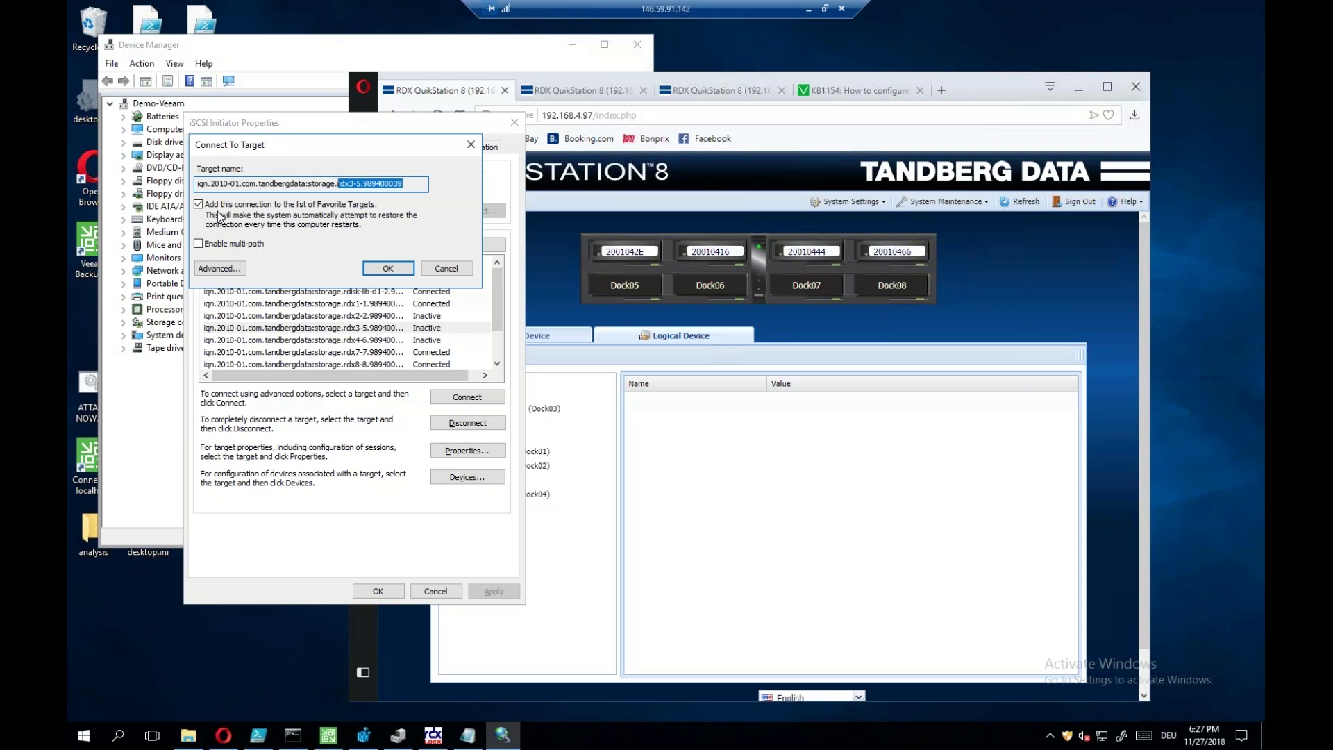
{"action": "left_click", "coordinate": [445, 268]}
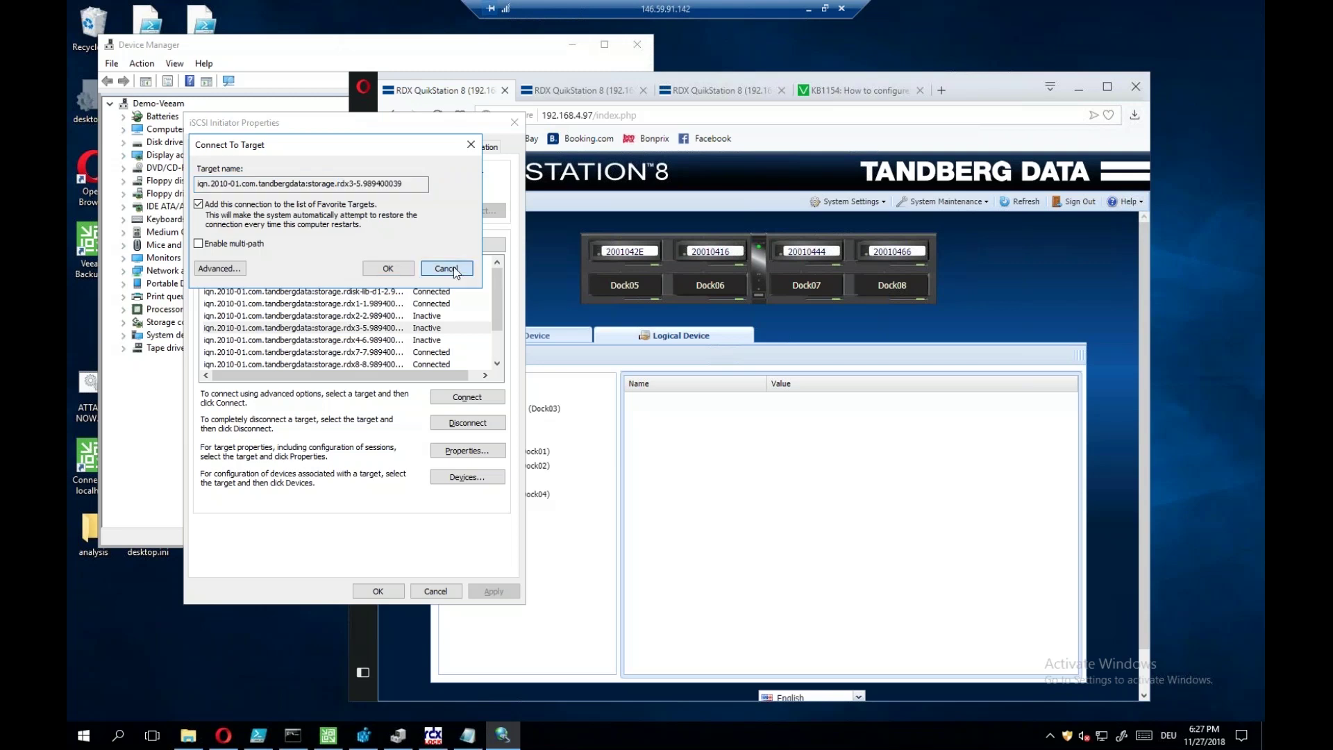
{"action": "left_click", "coordinate": [304, 148]}
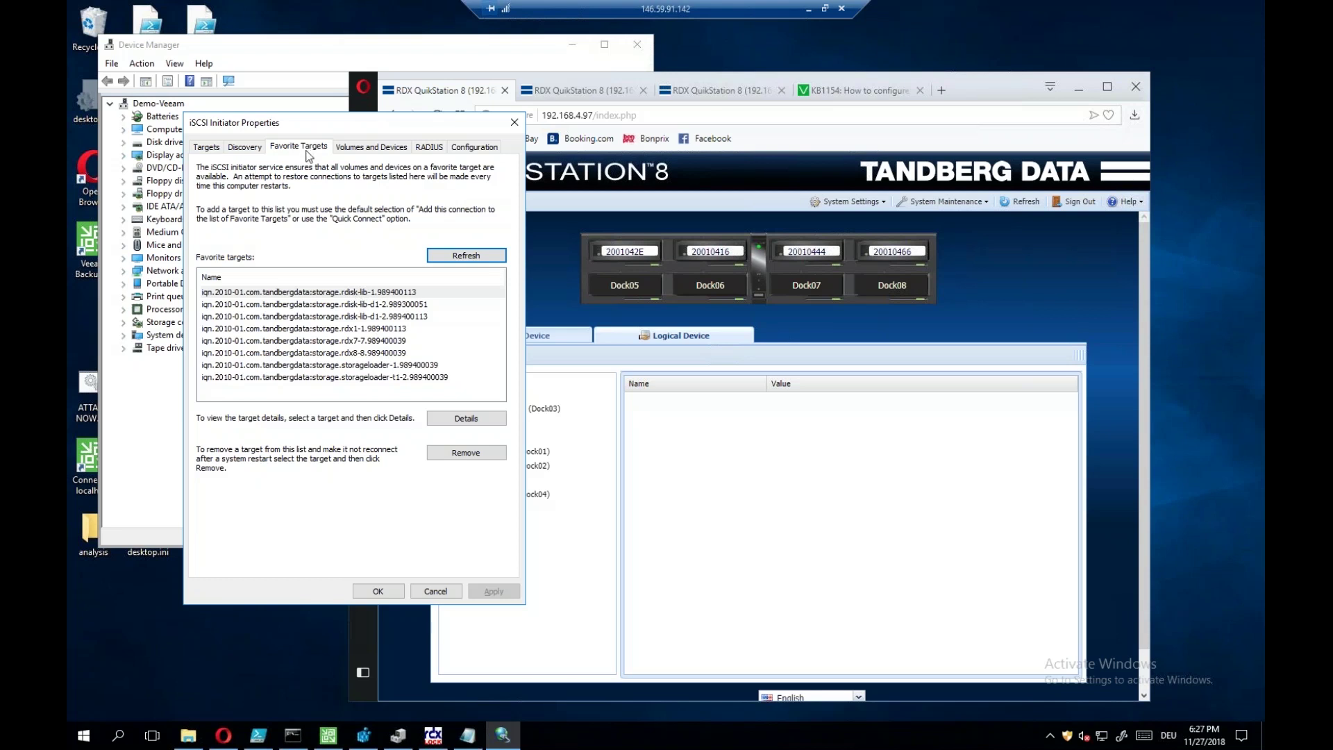
{"action": "left_click", "coordinate": [436, 591]}
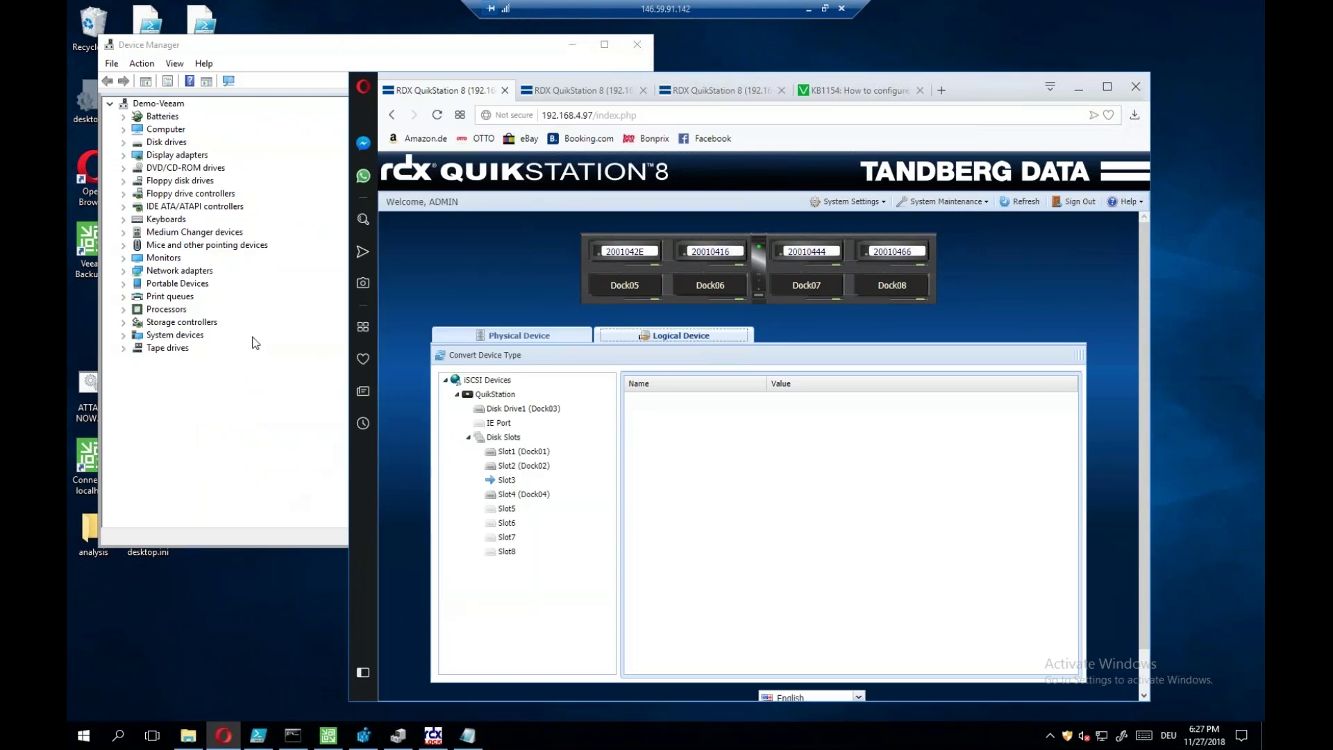
In Device Manager, examine the devices listed under Disk drives, Medium Changer devices and Tape drives
{"action": "left_click", "coordinate": [288, 47]}
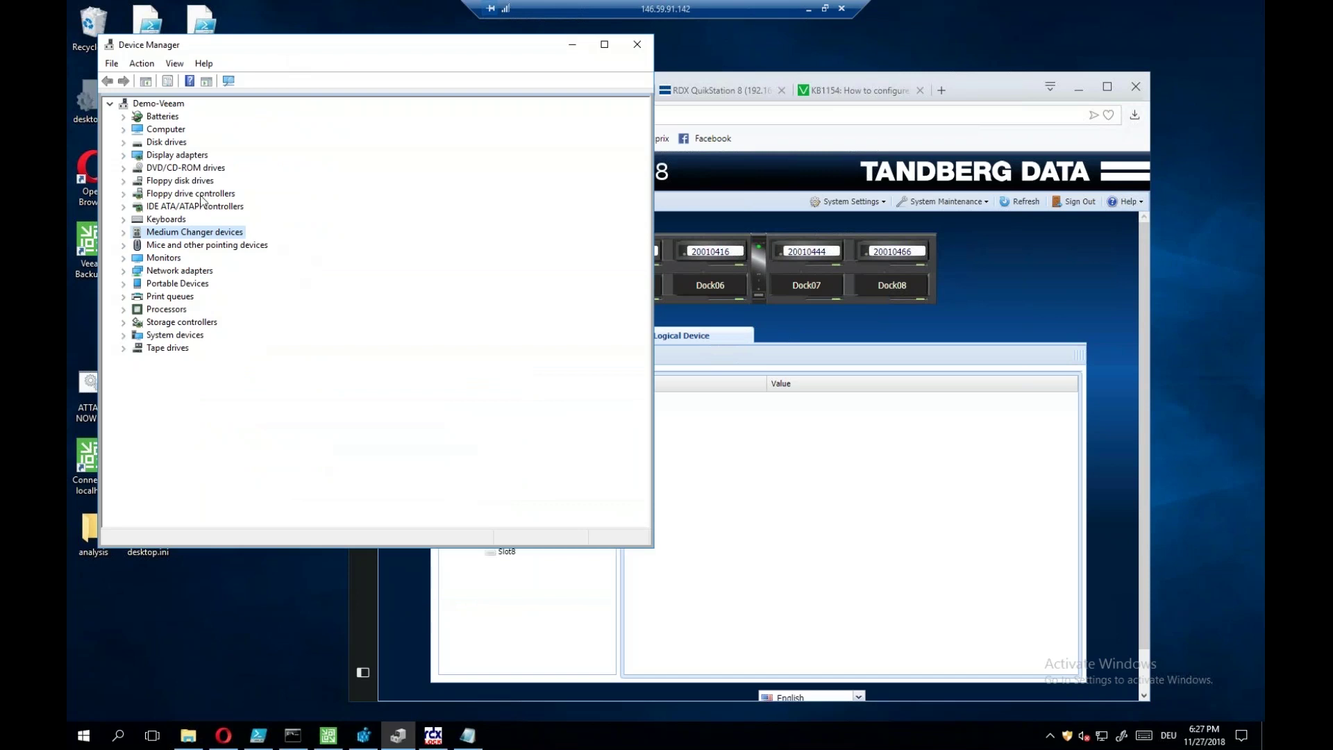
{"action": "left_click", "coordinate": [124, 142]}
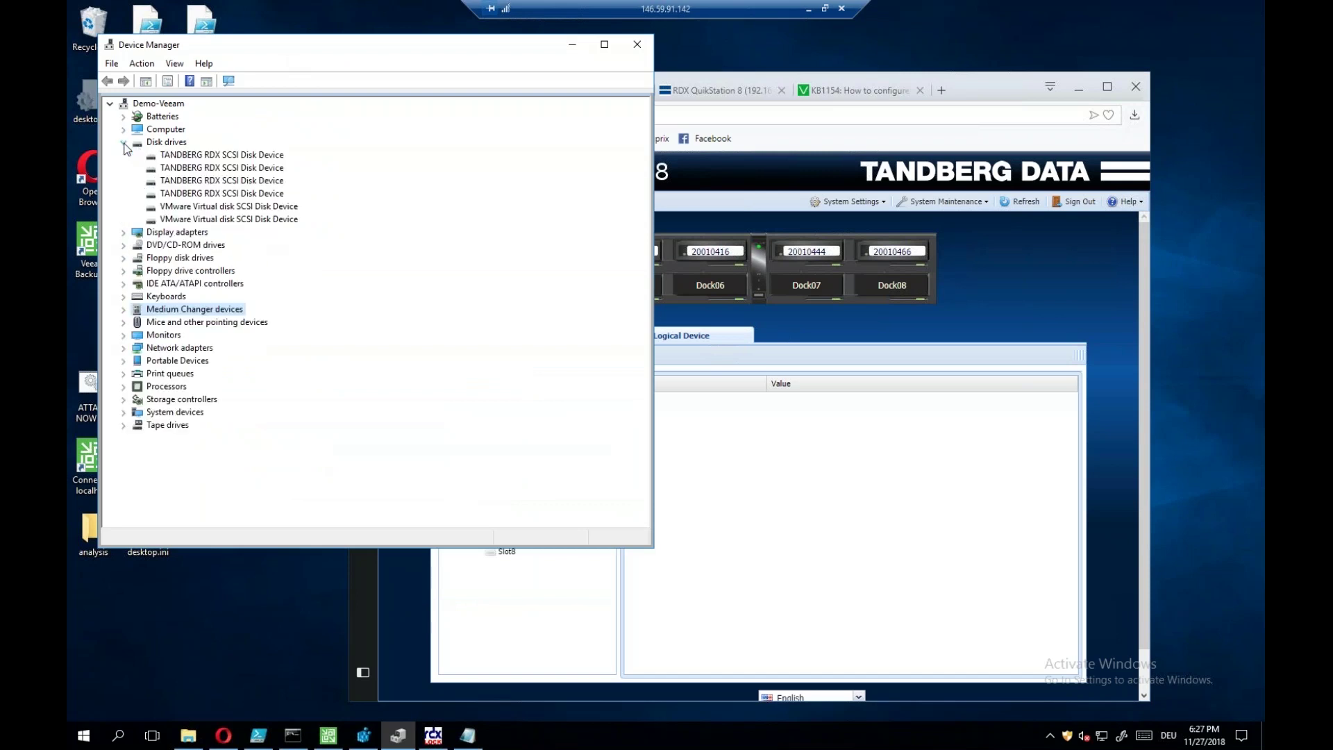
{"action": "left_click", "coordinate": [214, 156]}
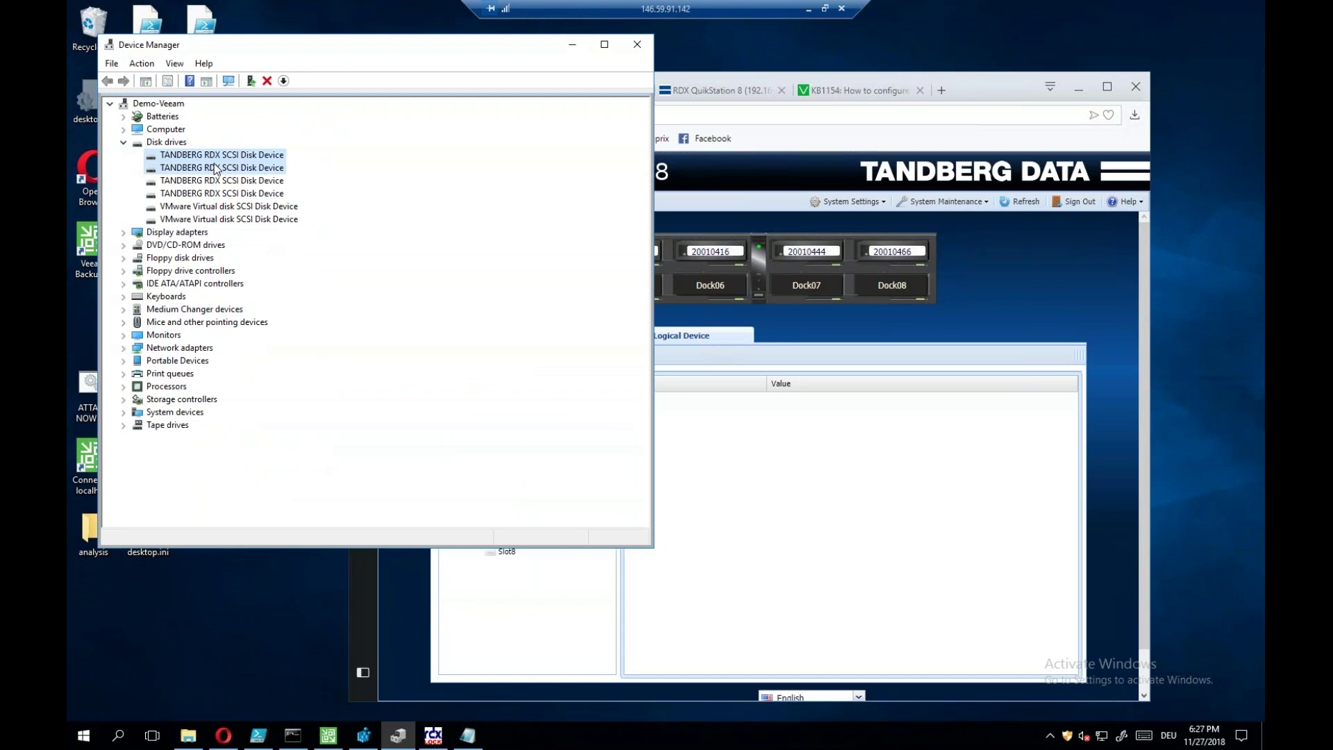
{"action": "left_click", "coordinate": [221, 181]}
{"action": "left_click", "coordinate": [230, 194]}
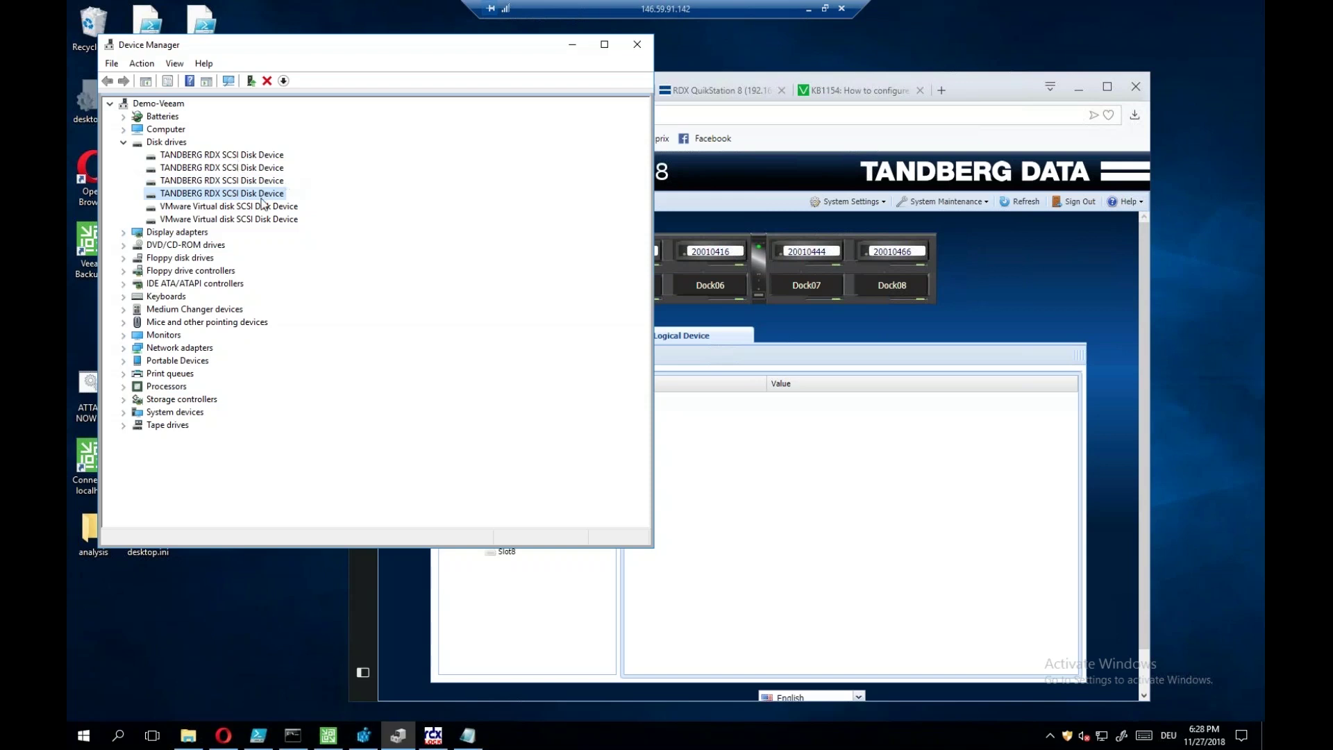
{"action": "left_click", "coordinate": [123, 310]}
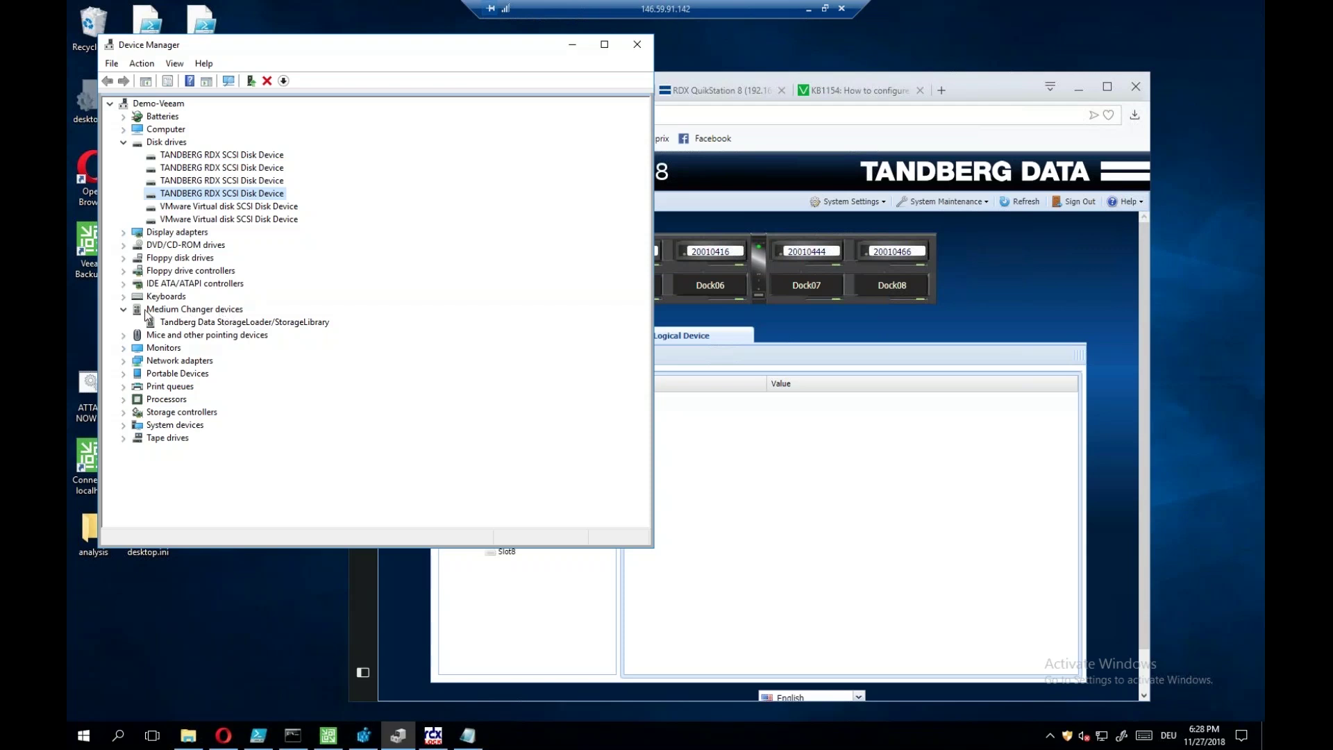
{"action": "left_click", "coordinate": [135, 439]}
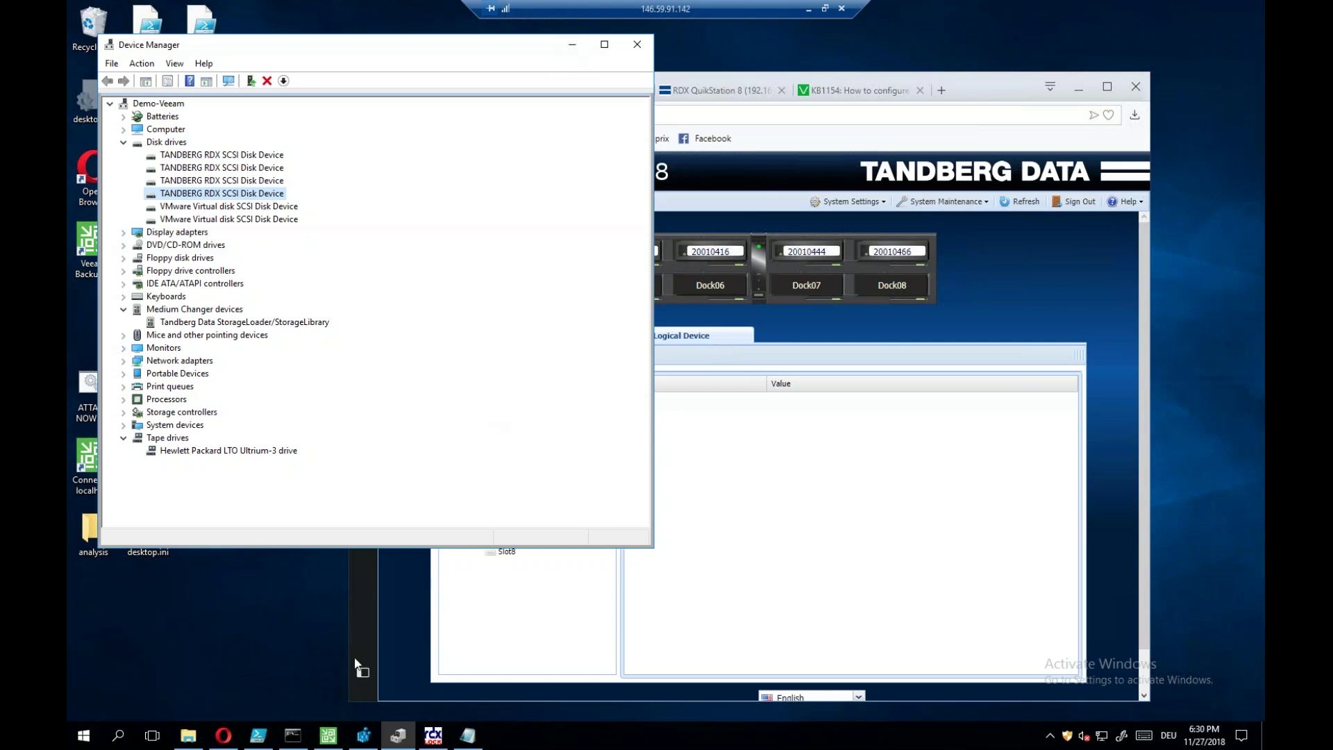
Open File Explorer beside Device Manager, review the attached RDX drives, and show the contents of RDX DAL 3 (F:)
{"action": "left_click", "coordinate": [188, 735]}
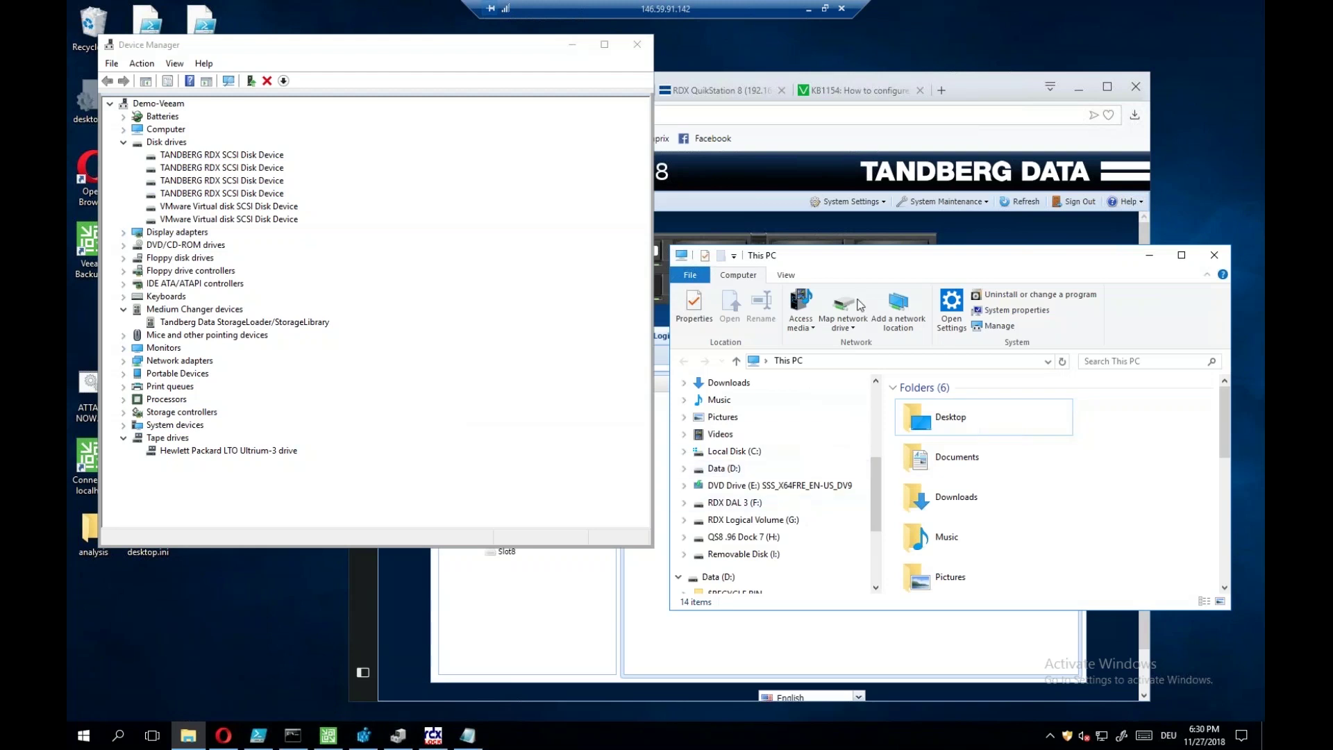
{"action": "left_click_drag", "start_coordinate": [869, 259], "coordinate": [865, 40]}
{"action": "left_click_drag", "start_coordinate": [889, 397], "coordinate": [895, 548]}
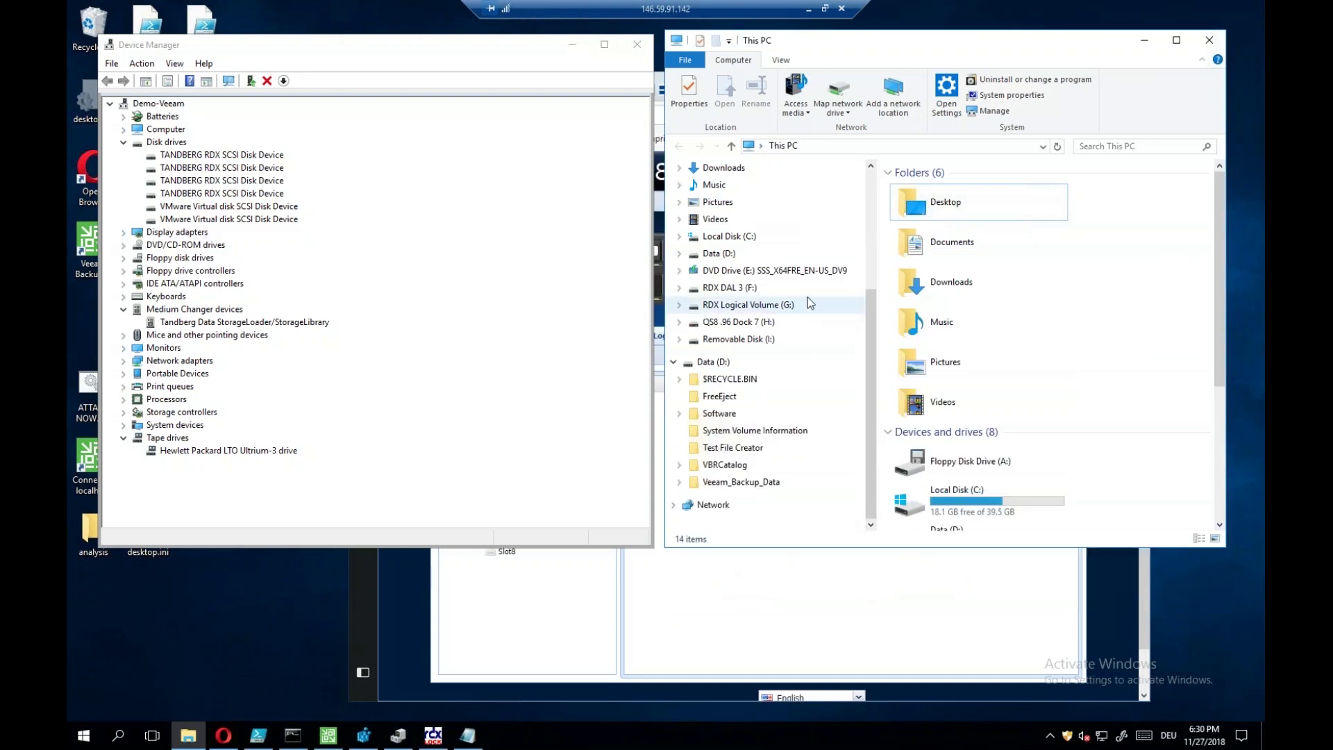
{"action": "left_click", "coordinate": [738, 291]}
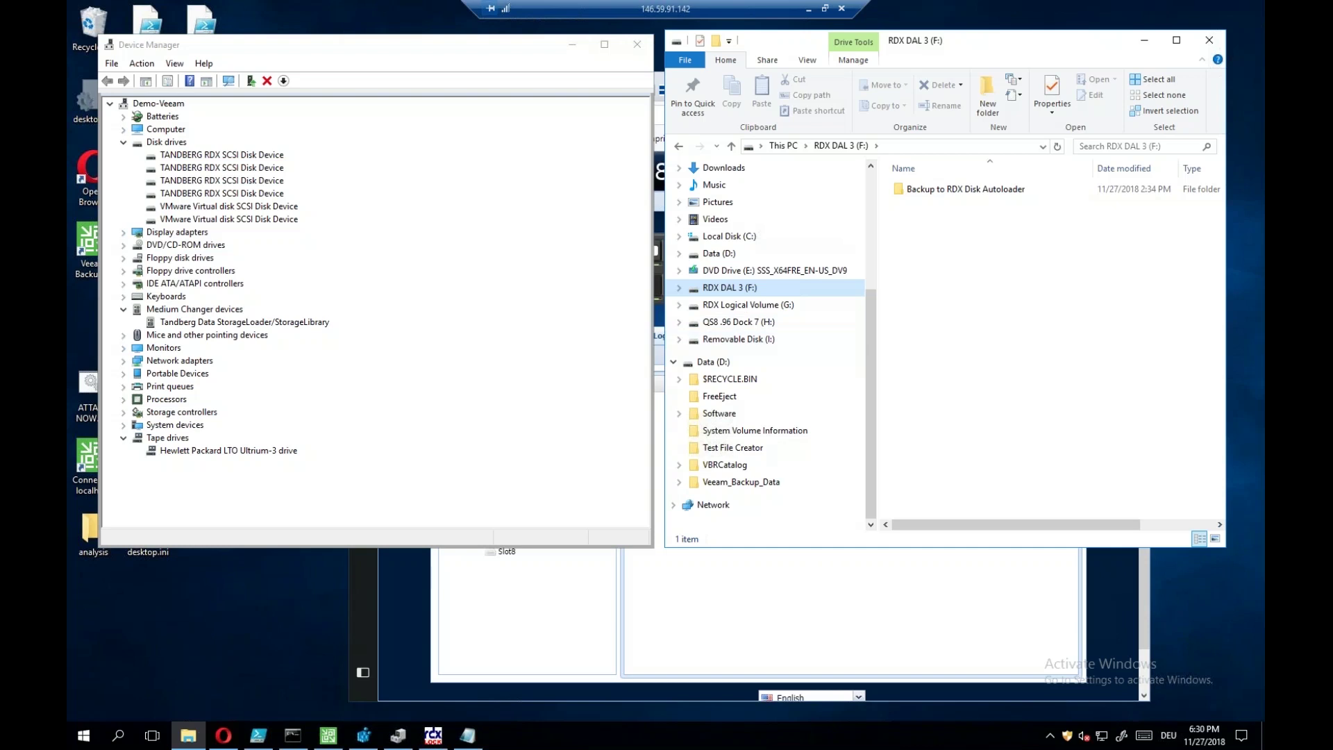
Switch to Veeam Backup & Replication and open the properties of the QS8 .97 RDX DAL - F: backup repository
{"action": "left_click", "coordinate": [328, 736]}
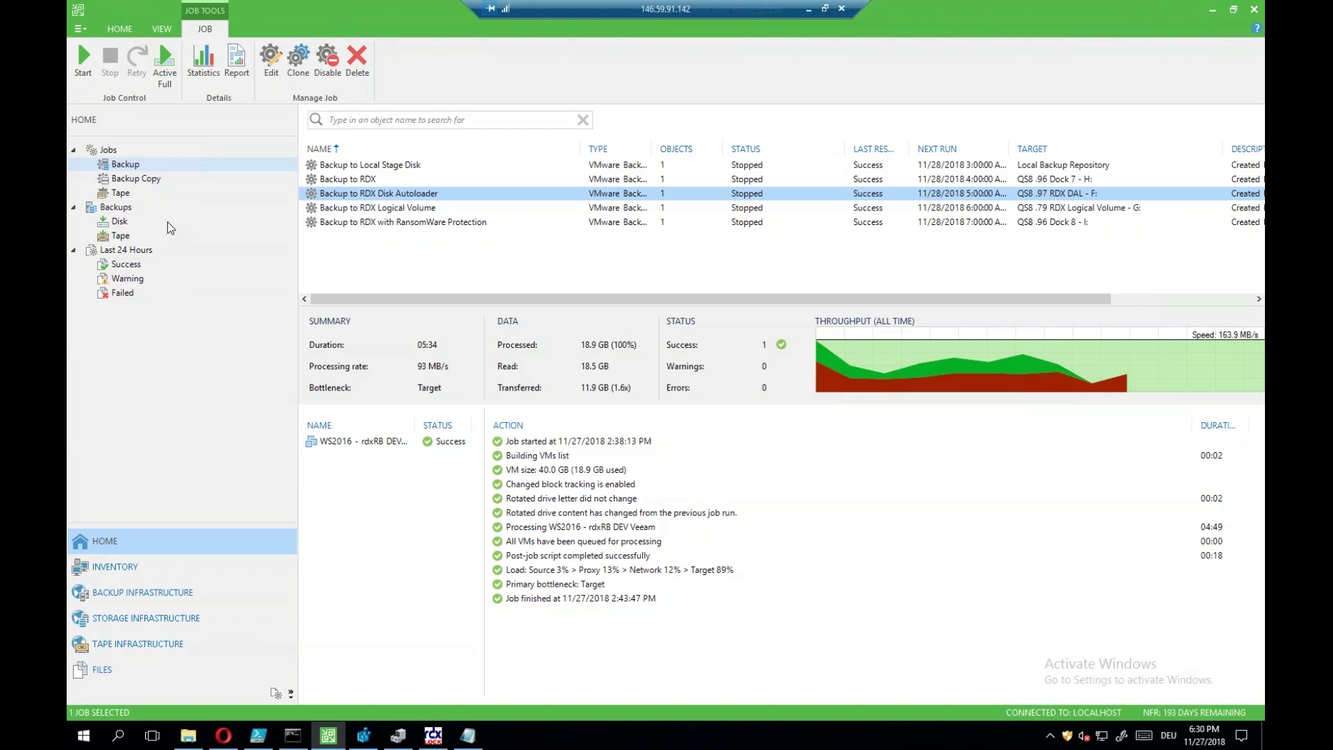
{"action": "left_click", "coordinate": [134, 597]}
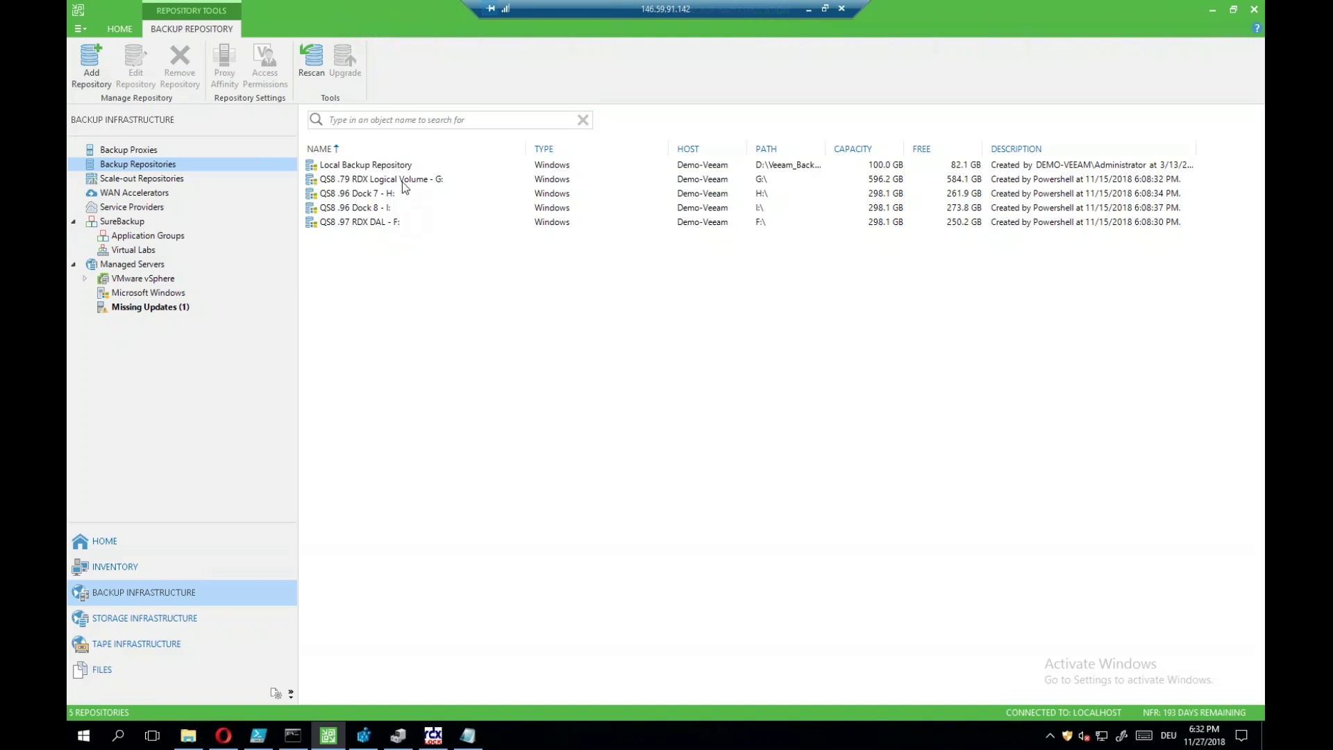
{"action": "left_click", "coordinate": [354, 223]}
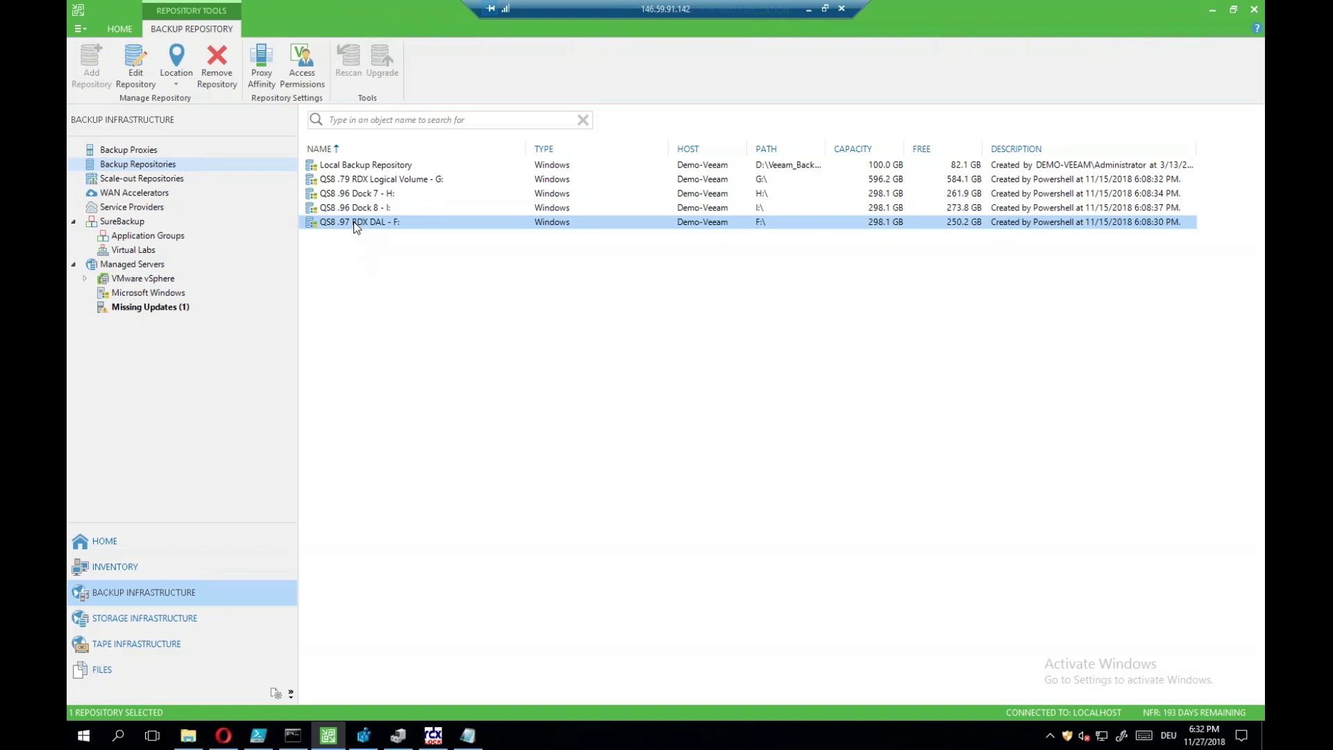
{"action": "right_click", "coordinate": [354, 224]}
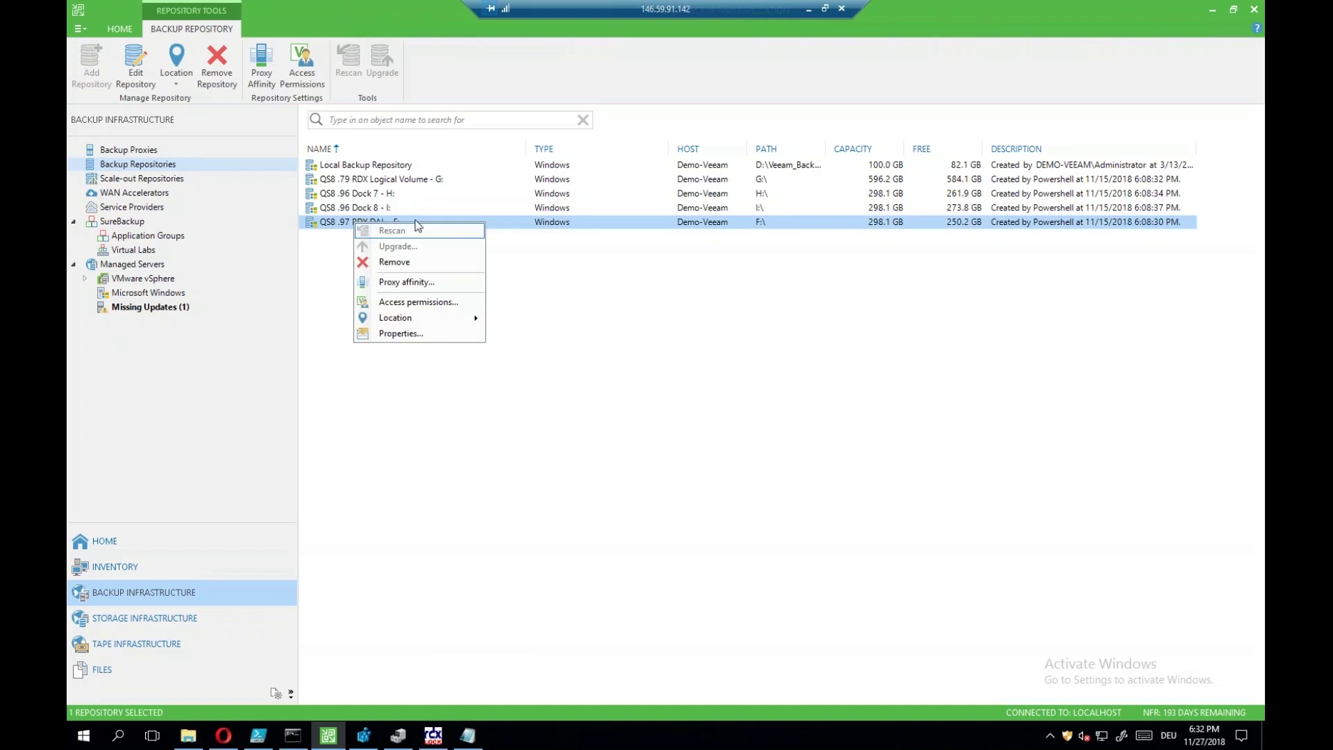
{"action": "left_click", "coordinate": [398, 334]}
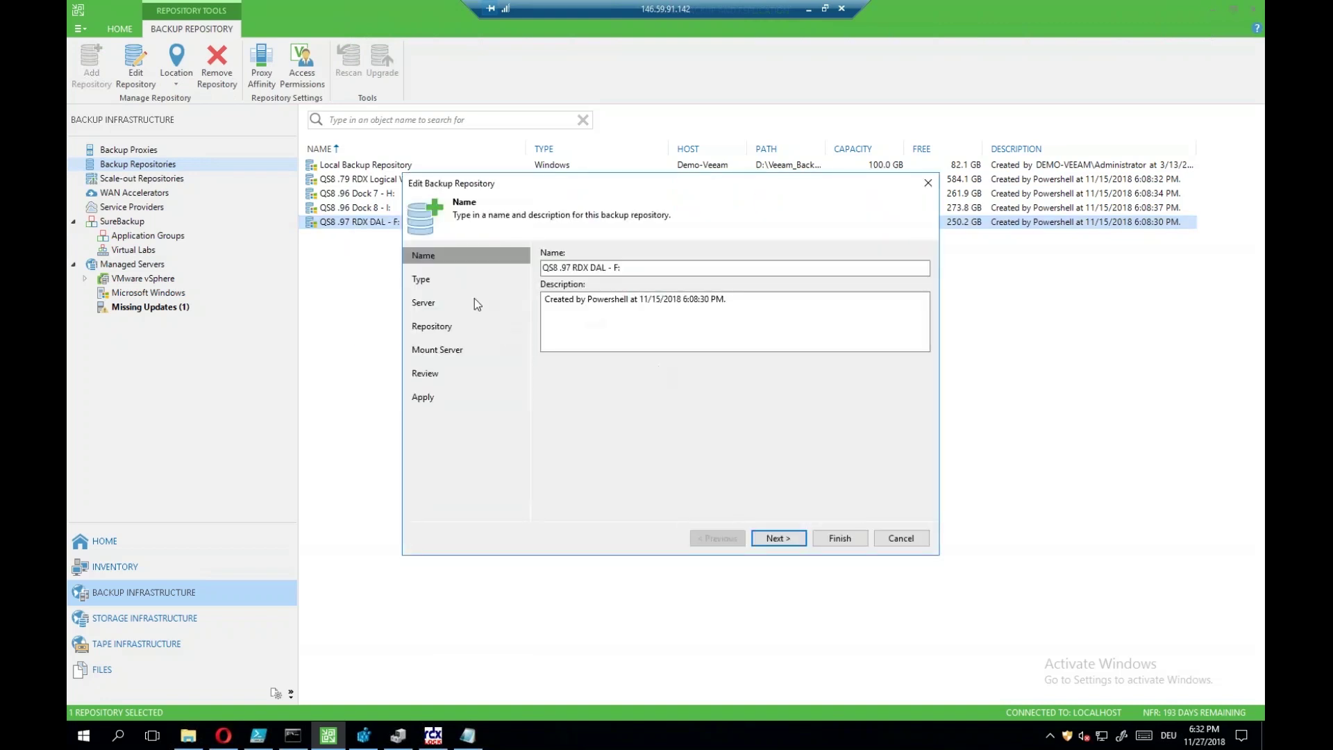
Review the repository's server, path and load control settings and its advanced rotated hard drives option, then exit without applying changes
{"action": "left_click", "coordinate": [778, 539]}
{"action": "left_click", "coordinate": [789, 546]}
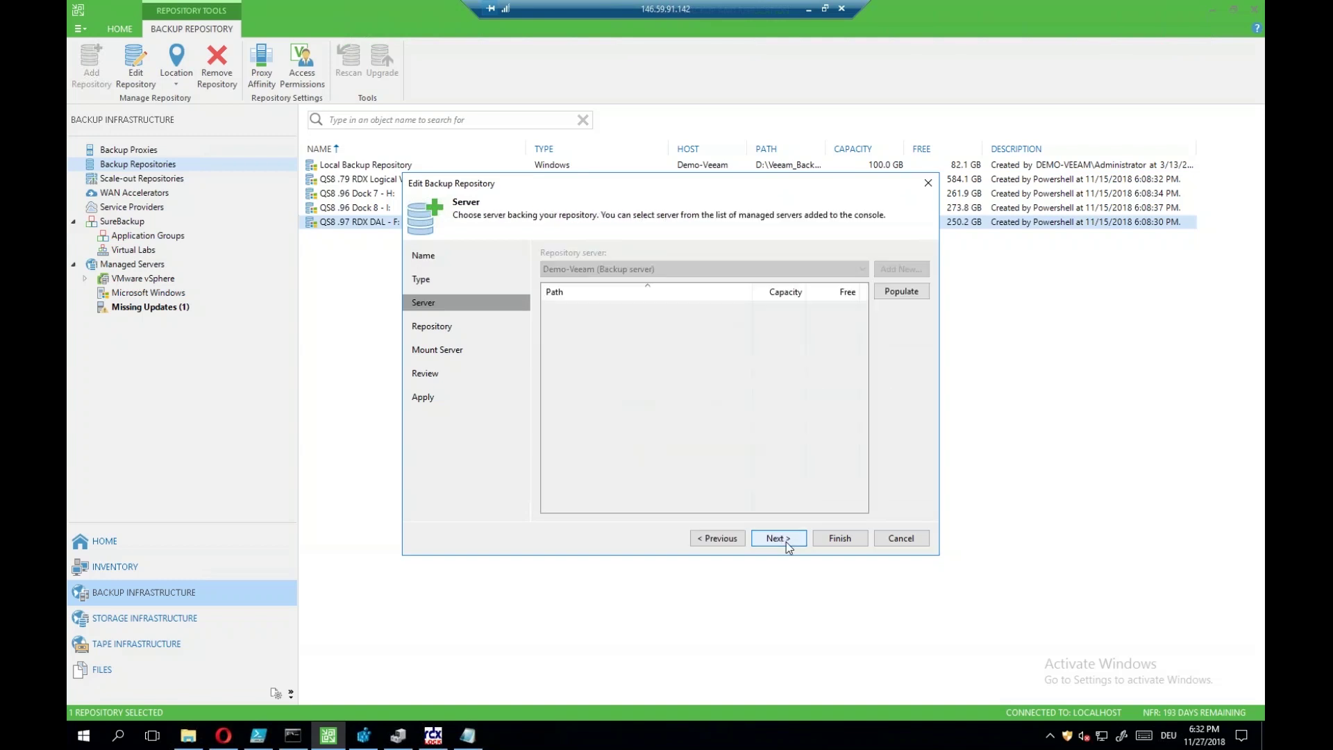
{"action": "left_click", "coordinate": [786, 542]}
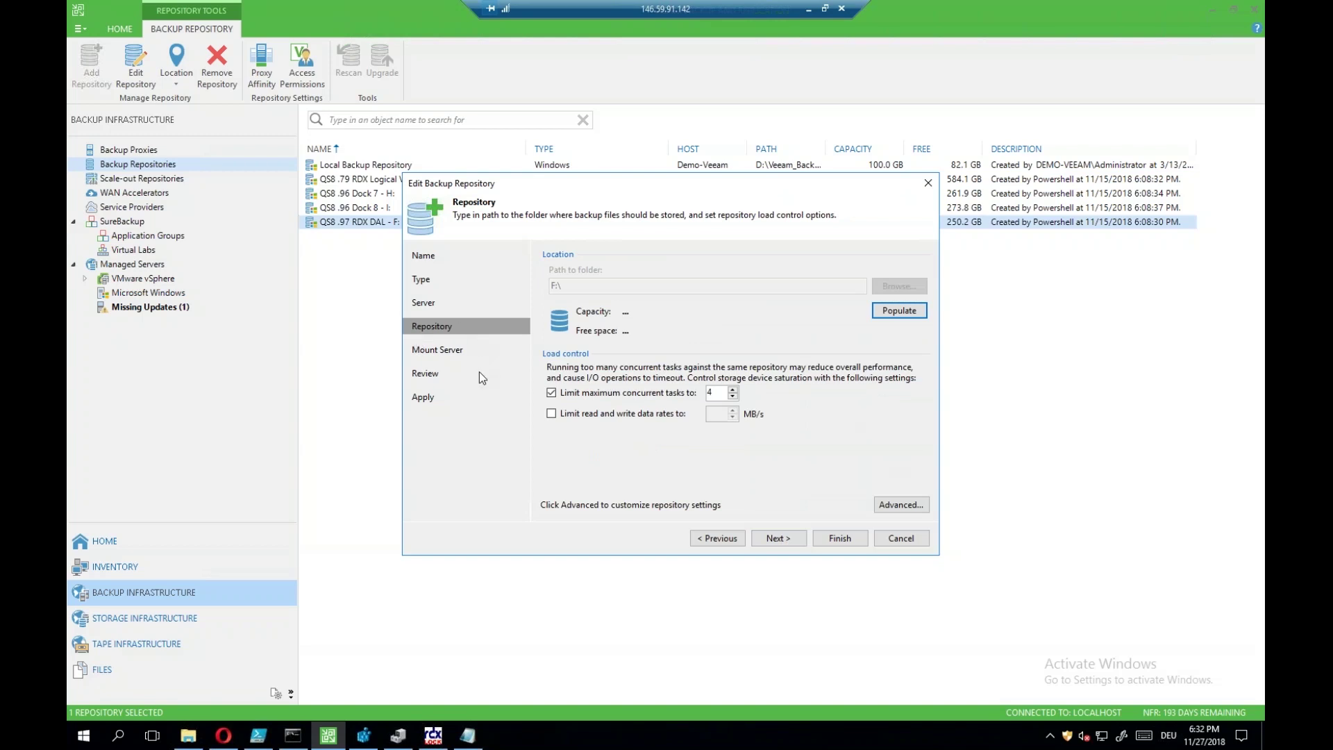
{"action": "left_click", "coordinate": [900, 505]}
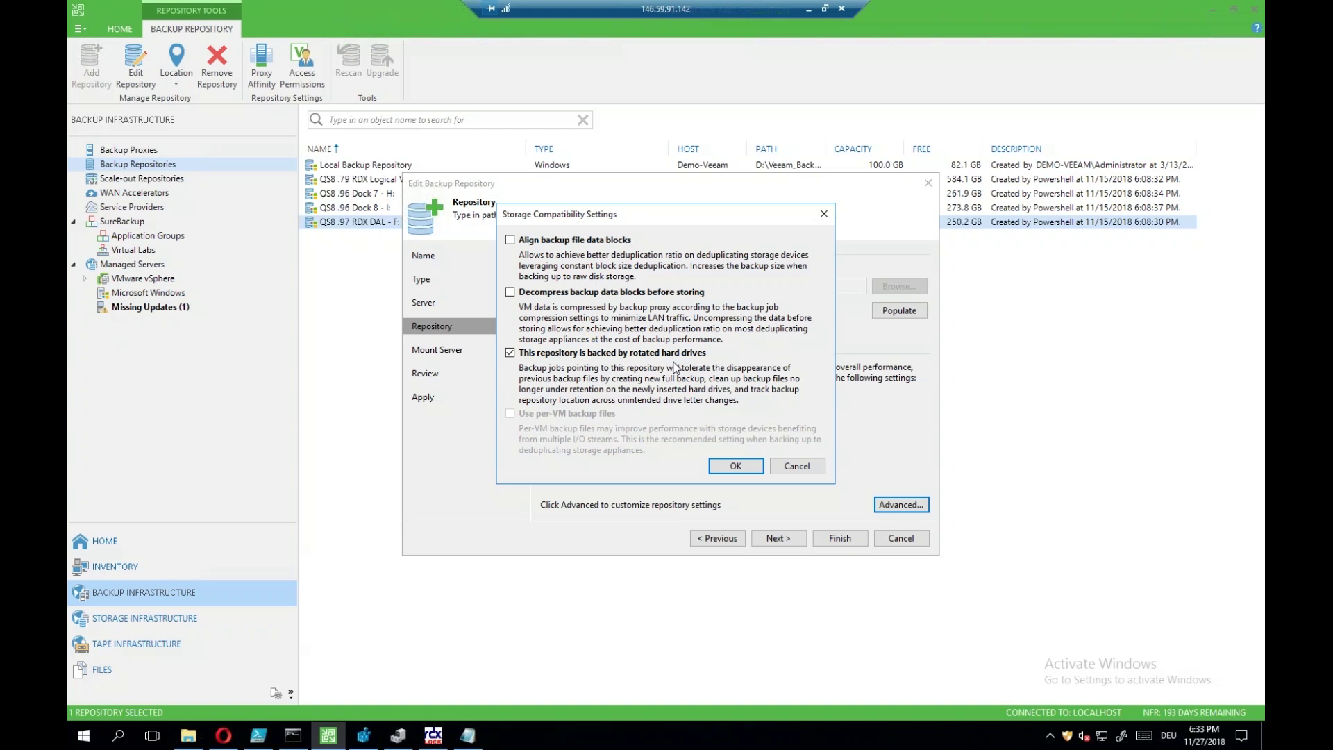
{"action": "left_click", "coordinate": [736, 466]}
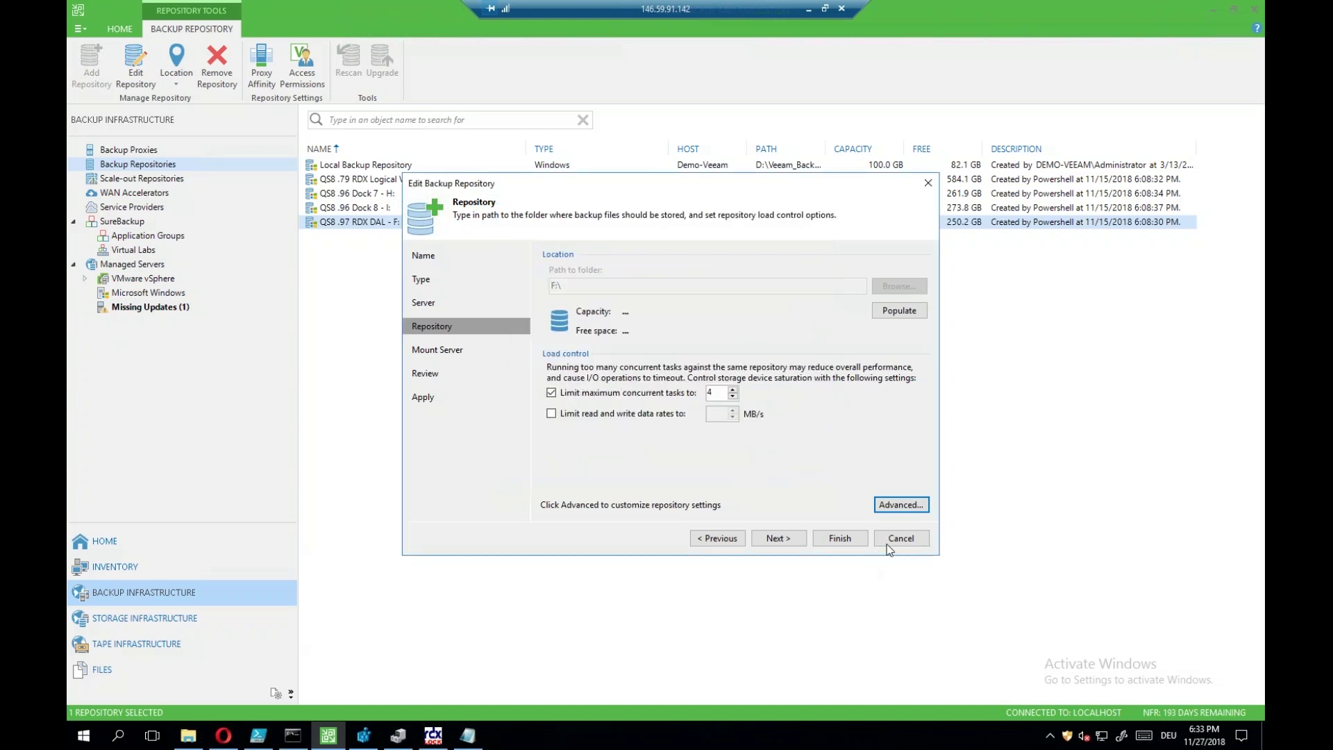
{"action": "left_click", "coordinate": [901, 538]}
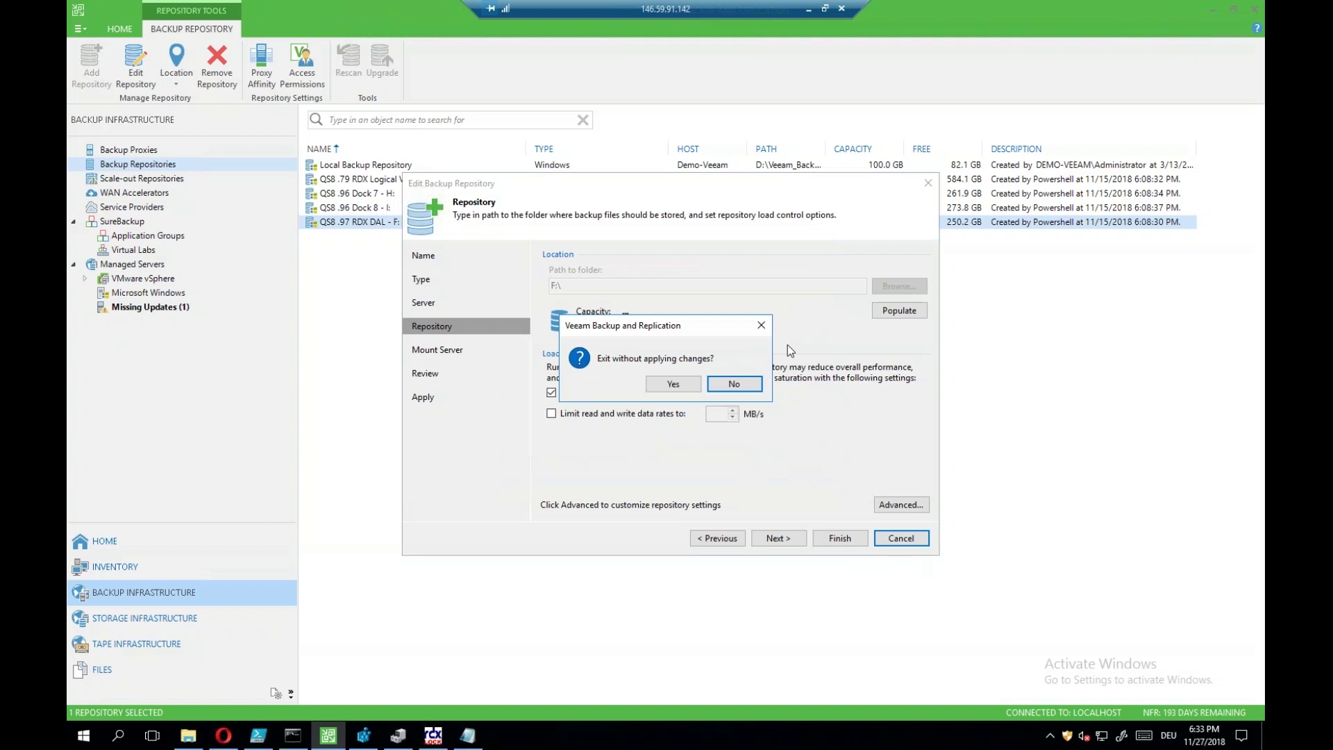
{"action": "left_click", "coordinate": [673, 384]}
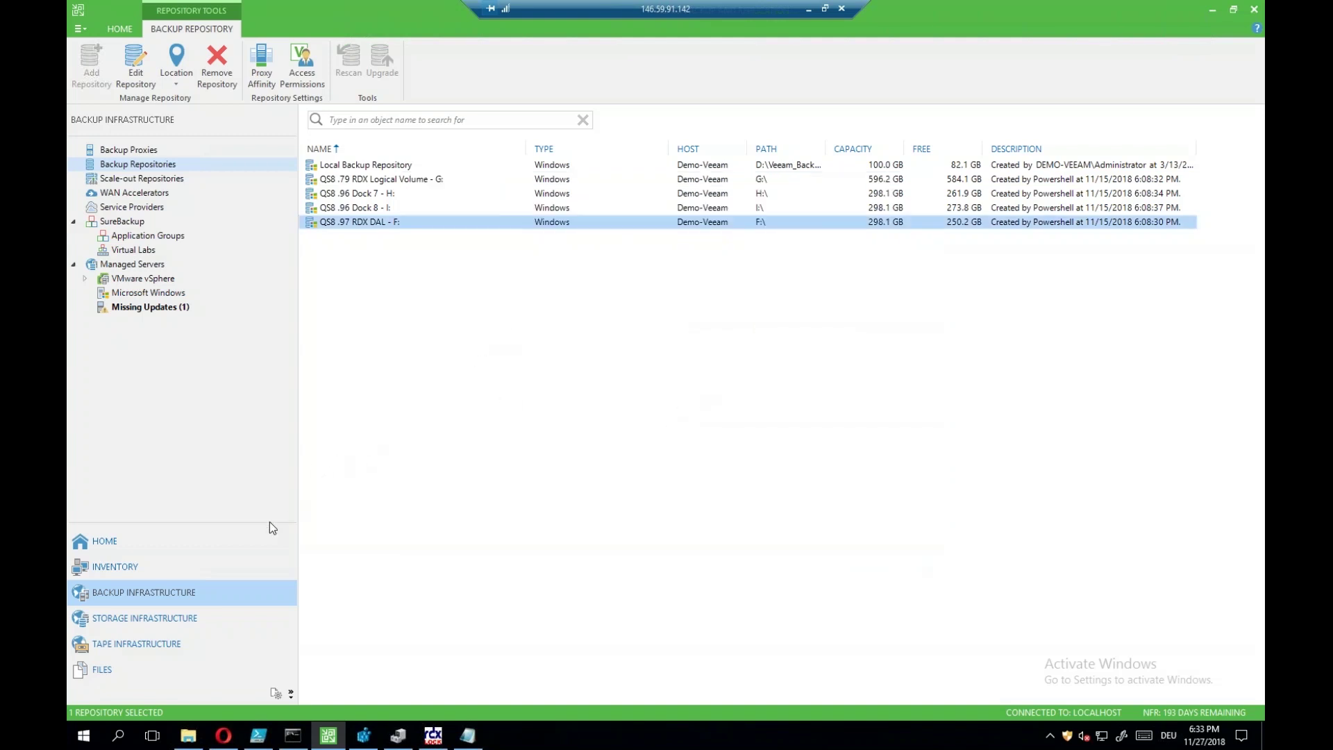
Return to the backup jobs and examine the last run details of Backup to Local Stage Disk and Backup to RDX Disk Autoloader
{"action": "left_click", "coordinate": [106, 543]}
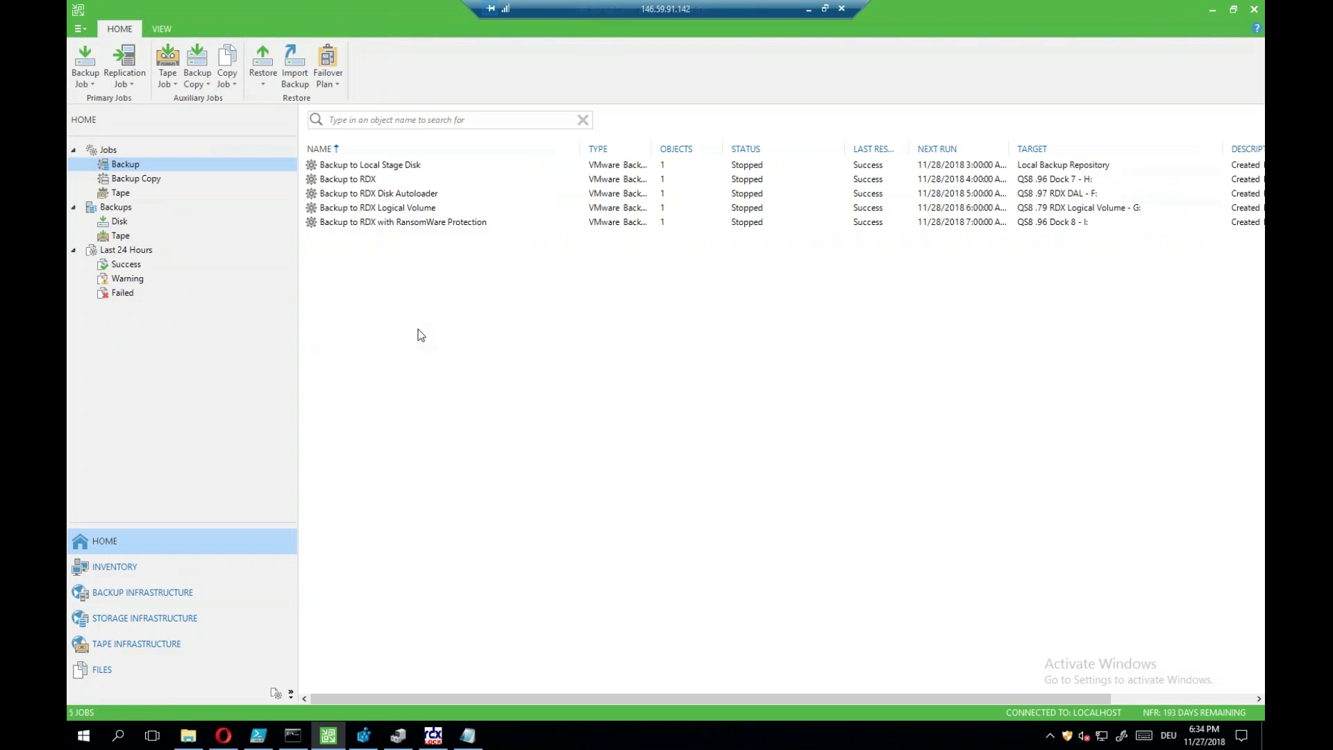
{"action": "left_click", "coordinate": [400, 168]}
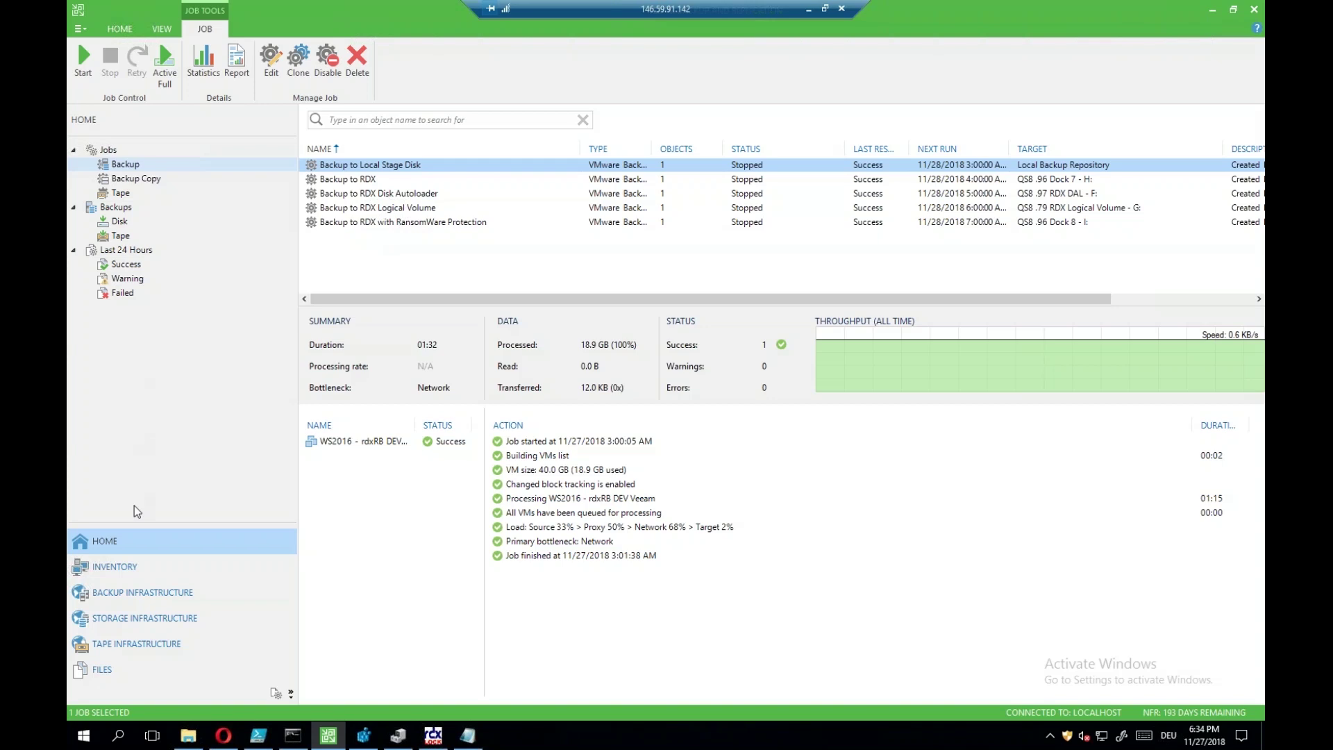
{"action": "left_click", "coordinate": [391, 195]}
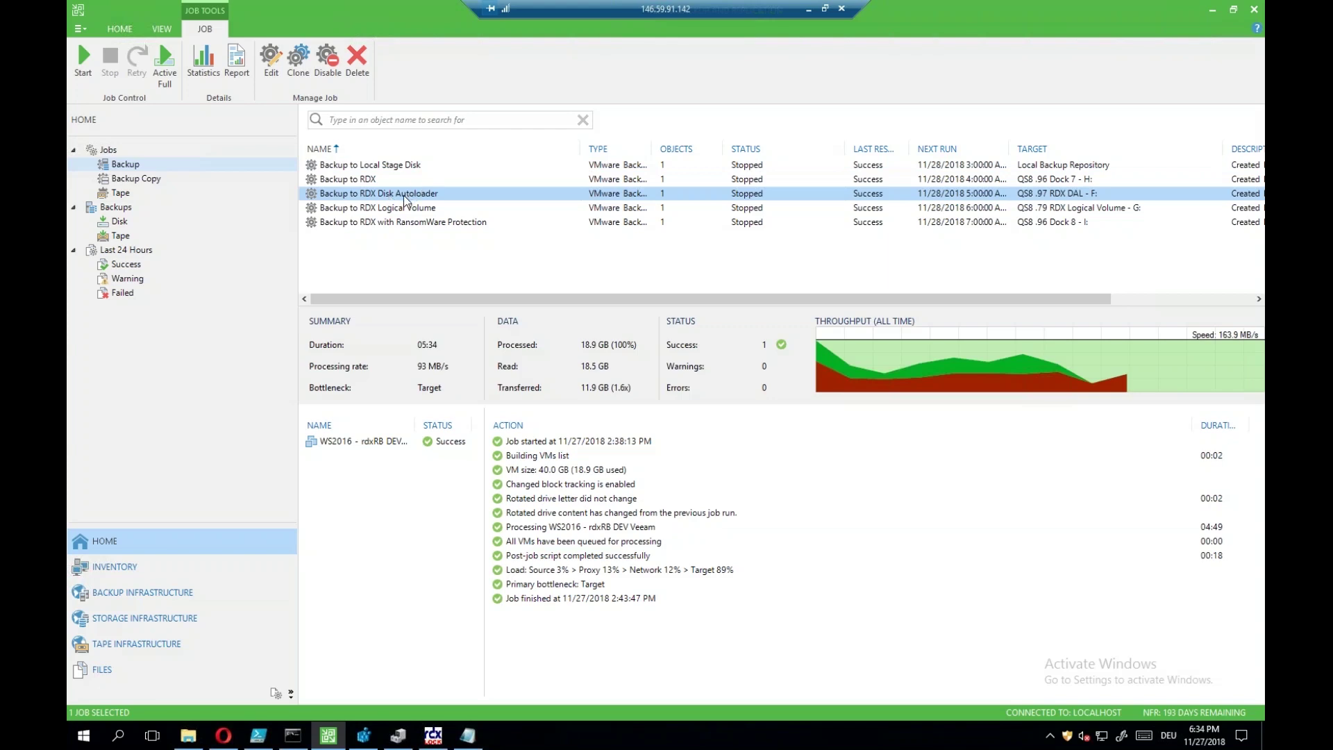
Open the Backup to RDX Disk Autoloader job for editing, review its virtual machines, and look at the available objects without adding any
{"action": "right_click", "coordinate": [358, 200]}
{"action": "left_click", "coordinate": [393, 365]}
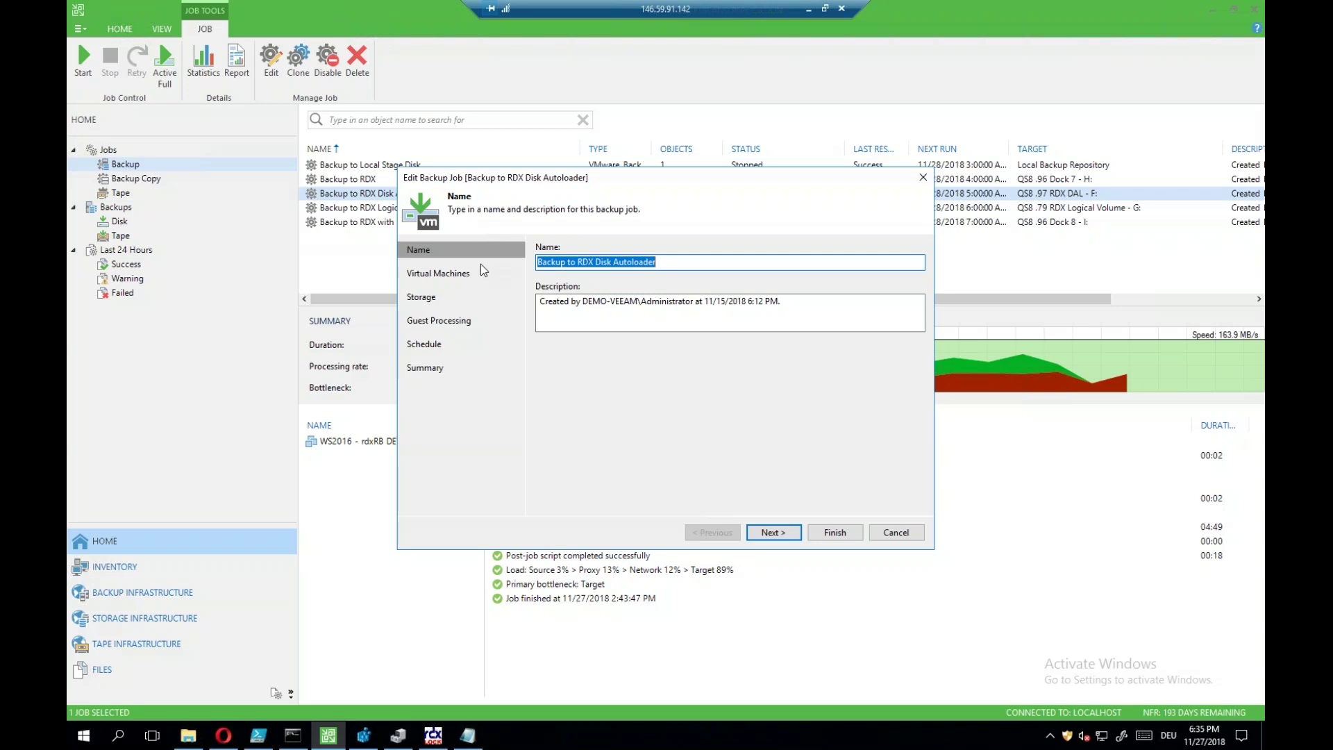
{"action": "left_click", "coordinate": [787, 534]}
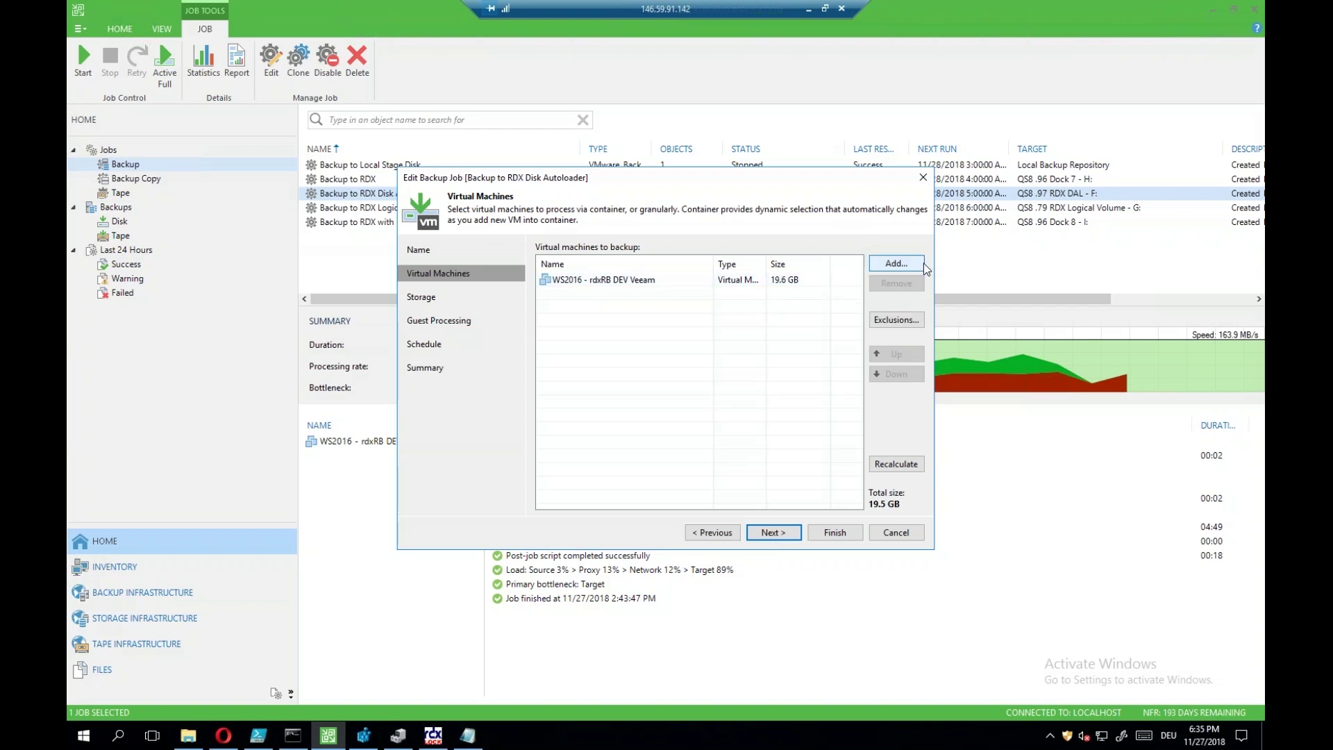
{"action": "left_click", "coordinate": [899, 264]}
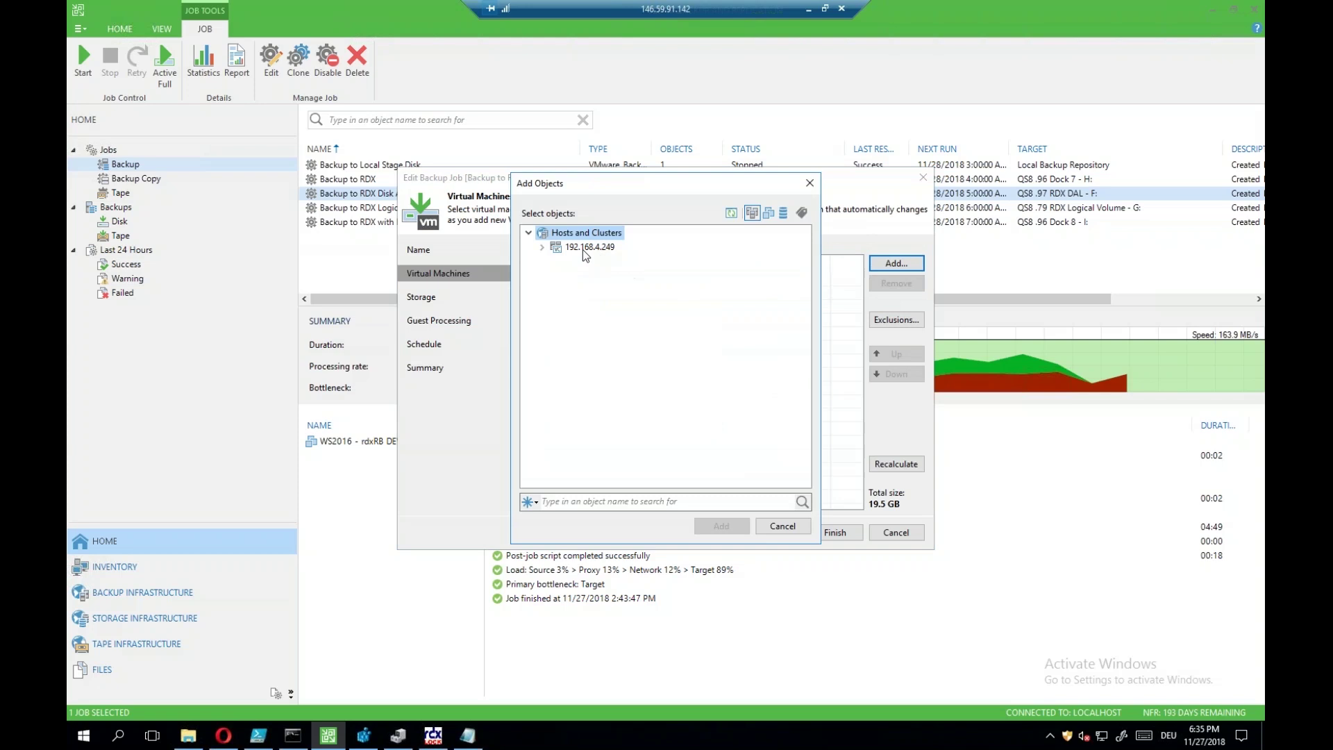
{"action": "left_click", "coordinate": [809, 184]}
Review the job's storage settings and choose QS8 .97 RDX DAL - F: from the available backup repositories
{"action": "left_click", "coordinate": [793, 533]}
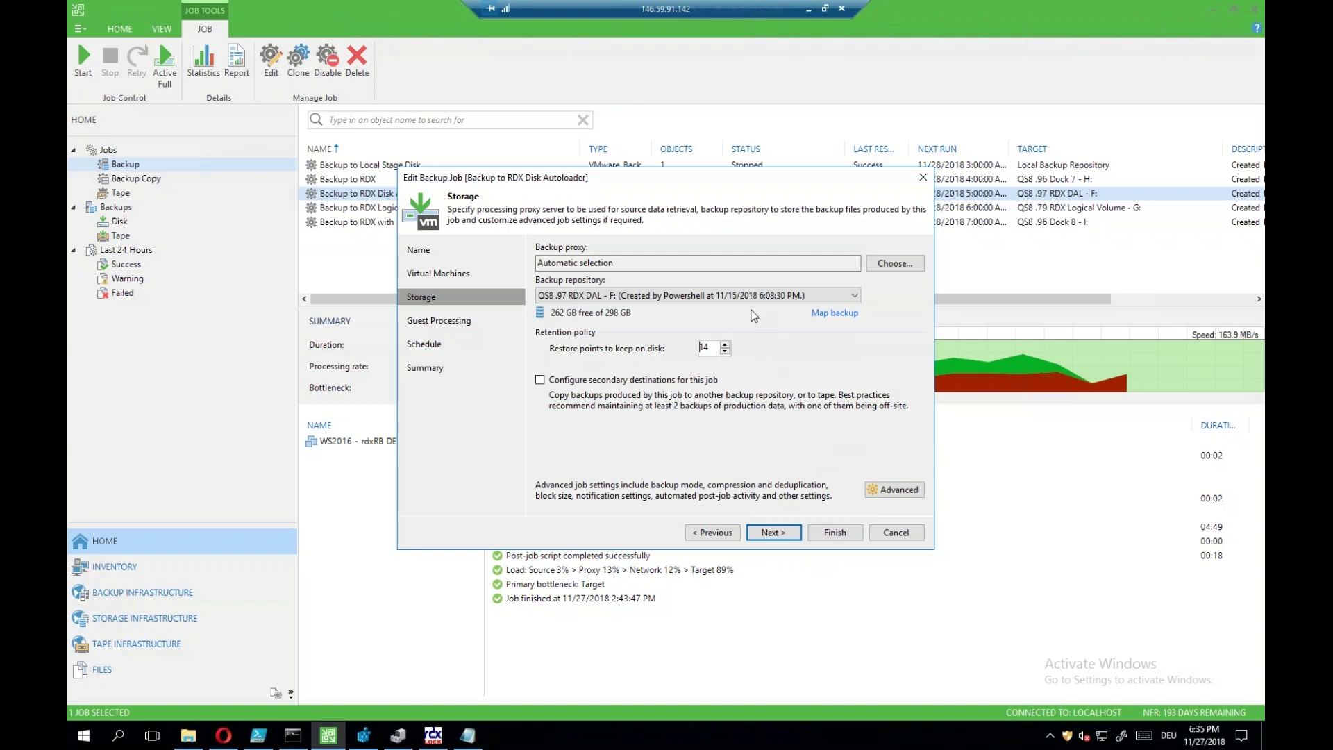
{"action": "left_click", "coordinate": [858, 298]}
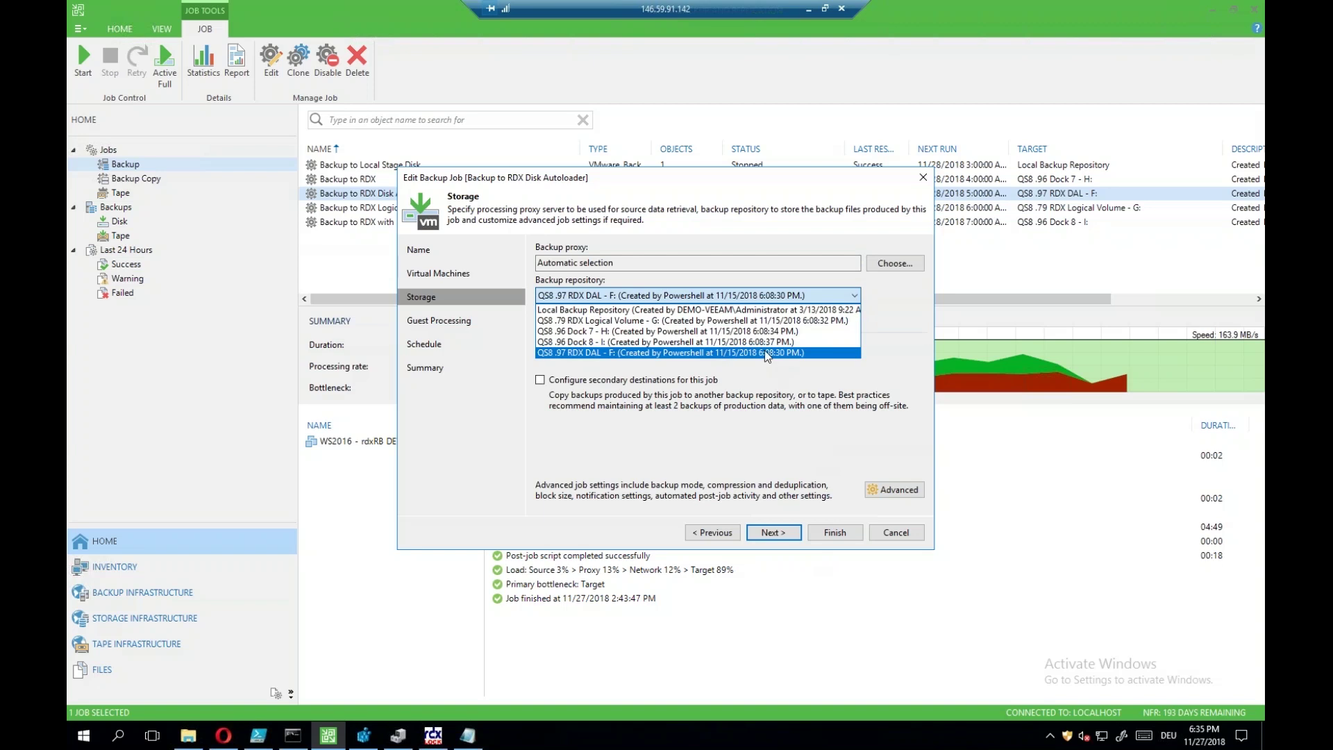
{"action": "left_click", "coordinate": [768, 354]}
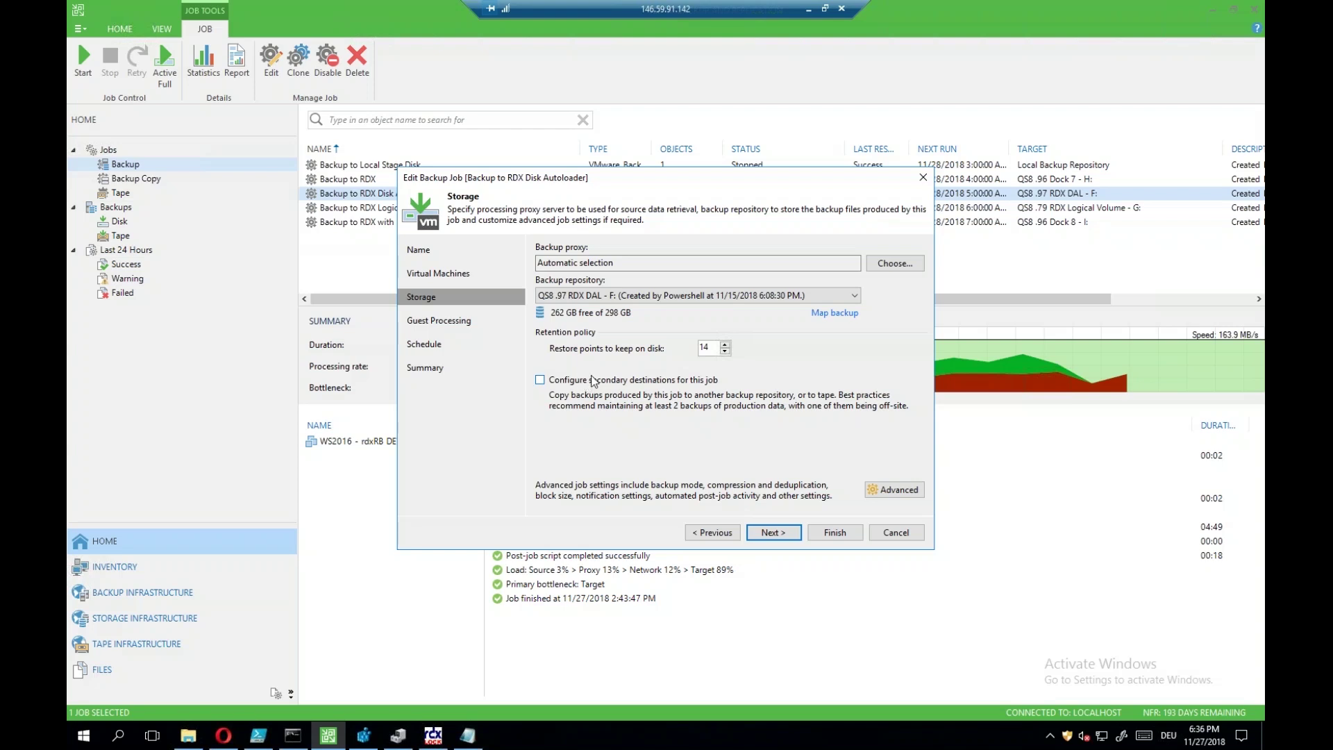
Inspect the job's advanced backup mode and script settings, toggling the post-job script D:\FreeEject\DAL_Rotate.cmd off and back on
{"action": "left_click", "coordinate": [896, 490]}
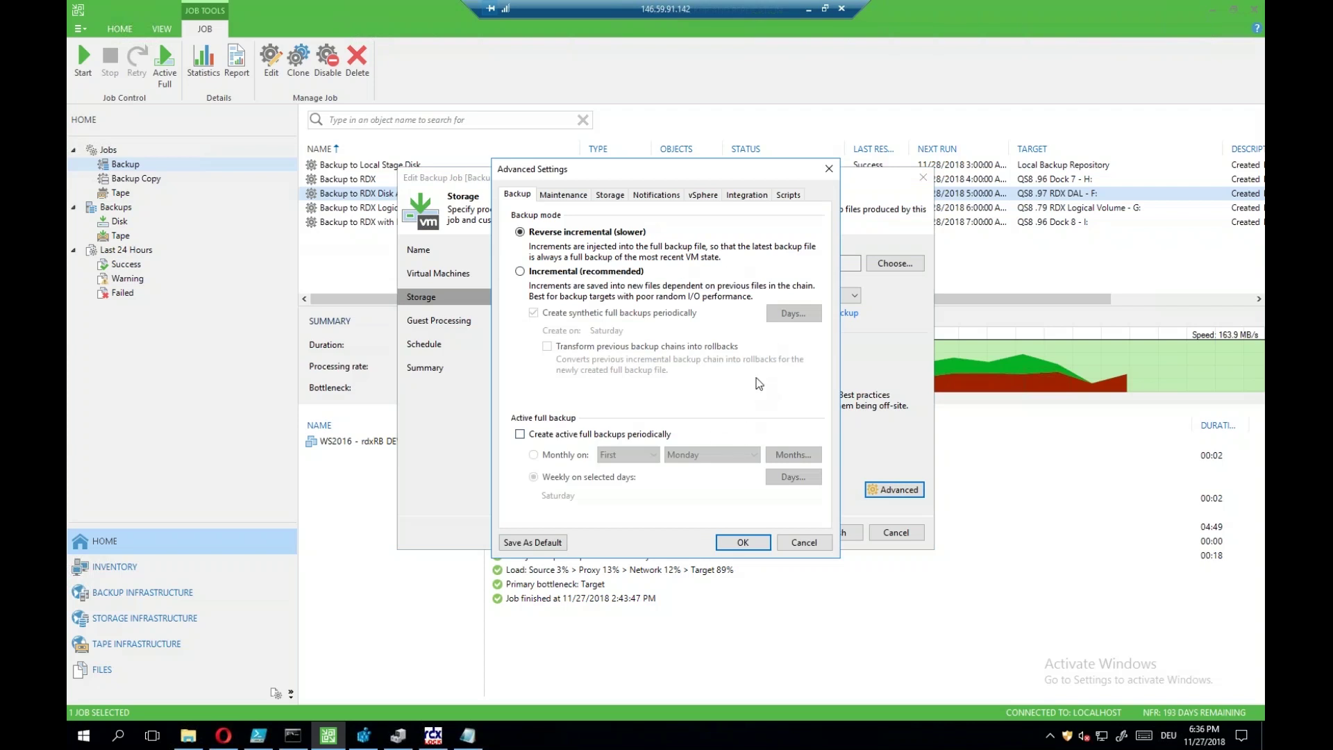
{"action": "left_click", "coordinate": [797, 197]}
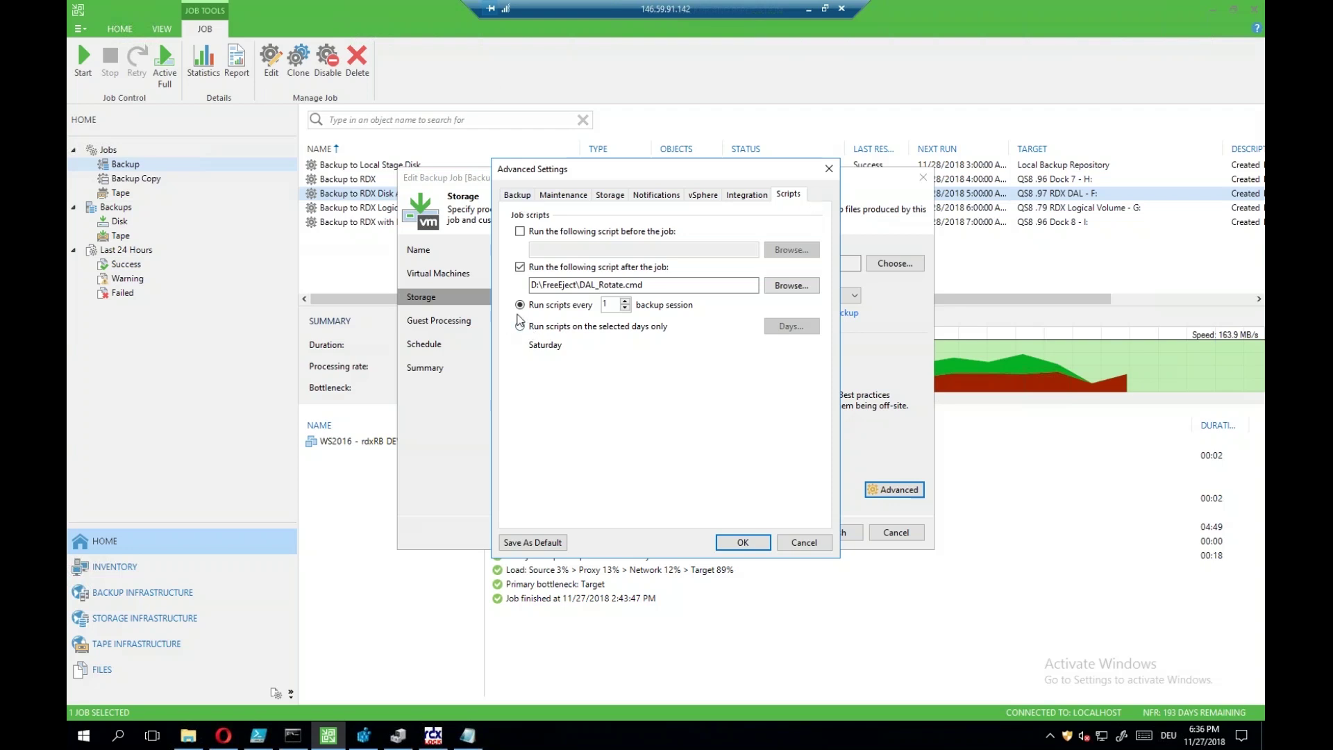
{"action": "left_click", "coordinate": [520, 268]}
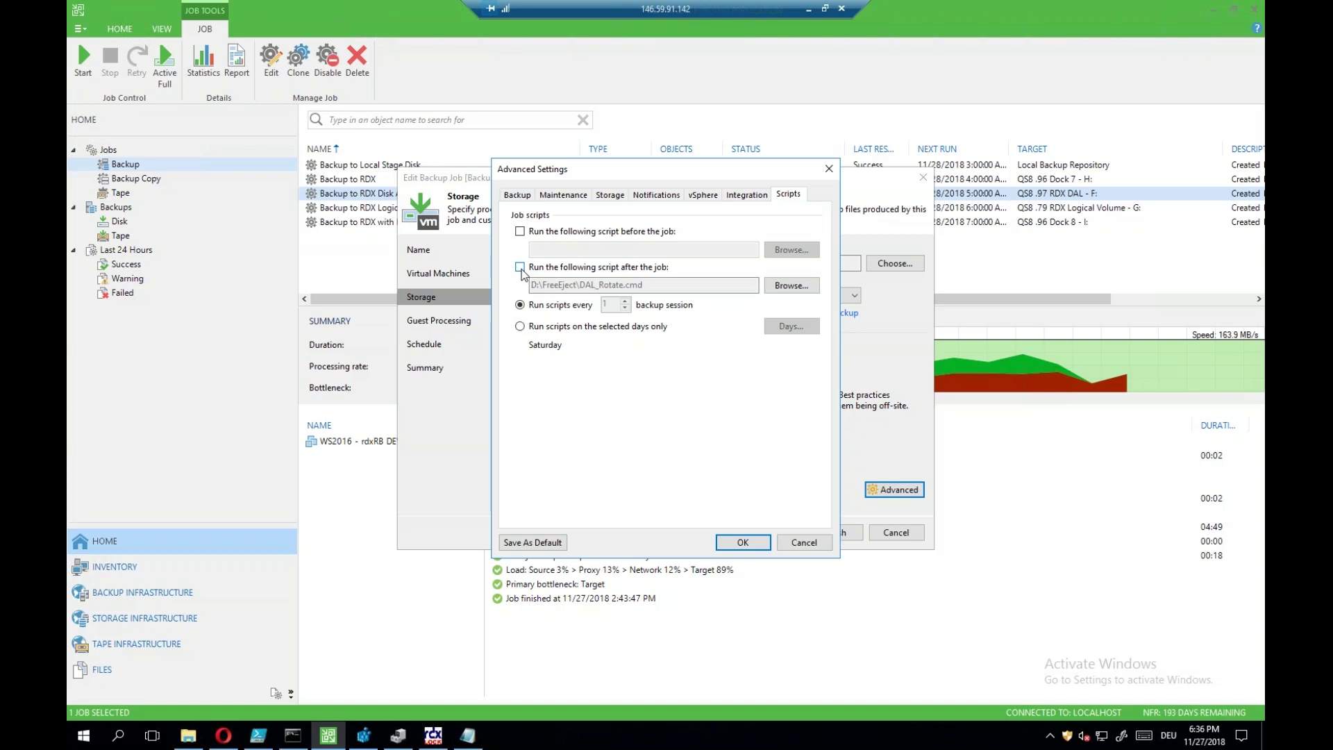
{"action": "left_click", "coordinate": [520, 268]}
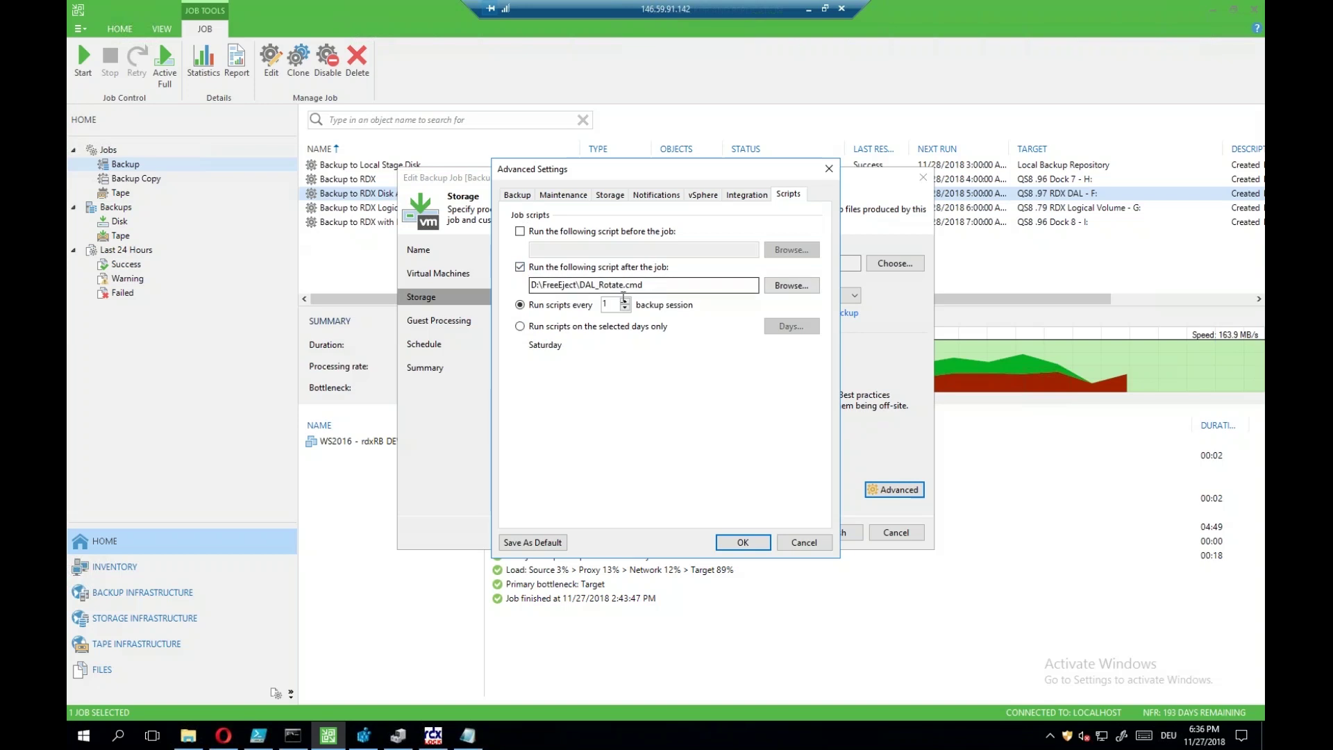
Bring up eject_exitcode_0.cmd in Notepad, highlight its FreeEject path, drive letter and exit commands in turn, and minimize it
{"action": "left_click", "coordinate": [467, 735]}
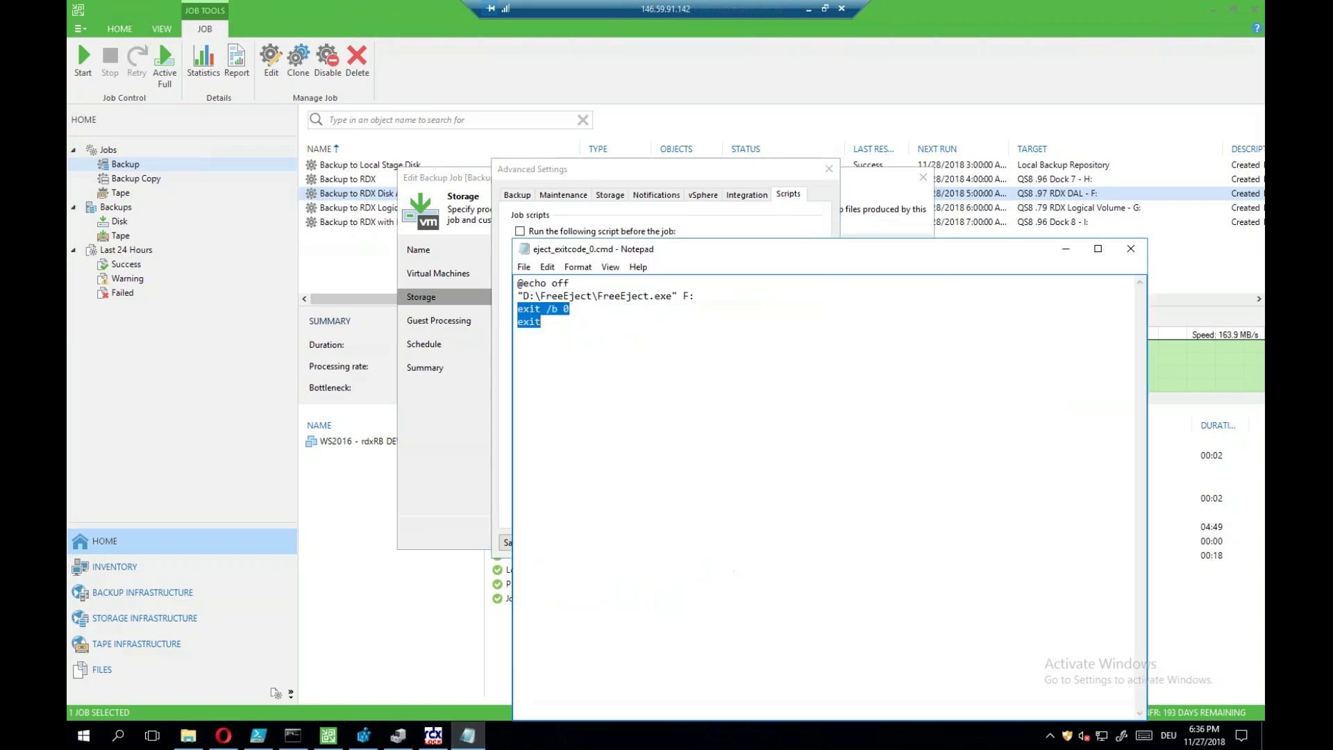
{"action": "left_click", "coordinate": [531, 296]}
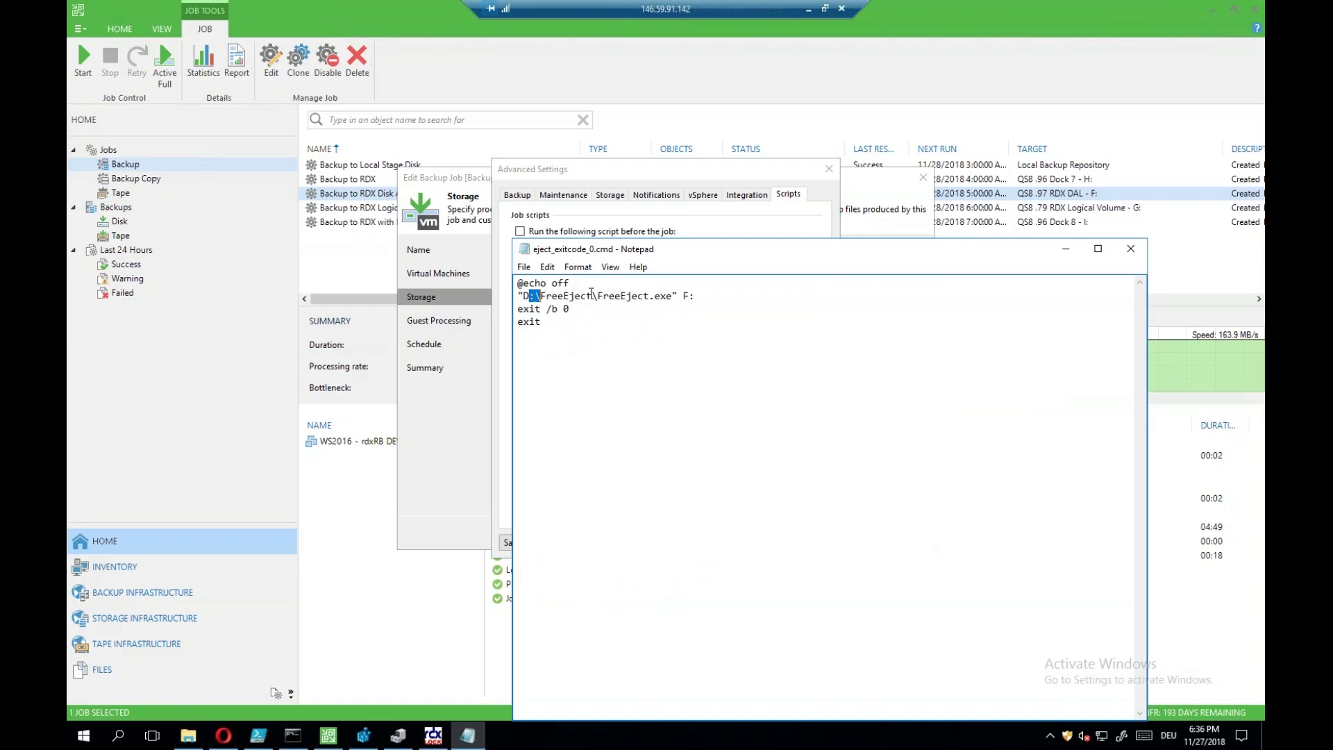
{"action": "left_click", "coordinate": [682, 295], "text": "shift"}
{"action": "key", "text": "shift+Left"}
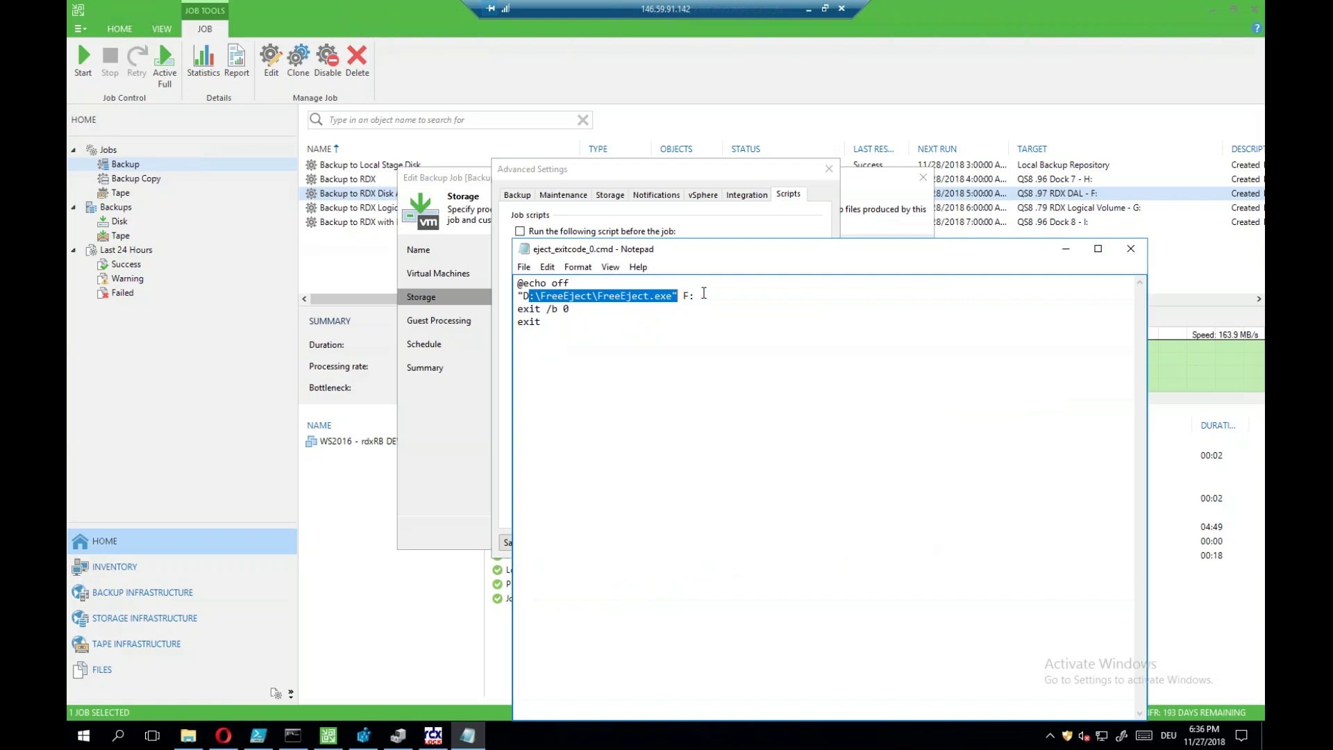
{"action": "left_click_drag", "start_coordinate": [695, 296], "coordinate": [667, 296]}
{"action": "left_click_drag", "start_coordinate": [543, 322], "coordinate": [517, 308]}
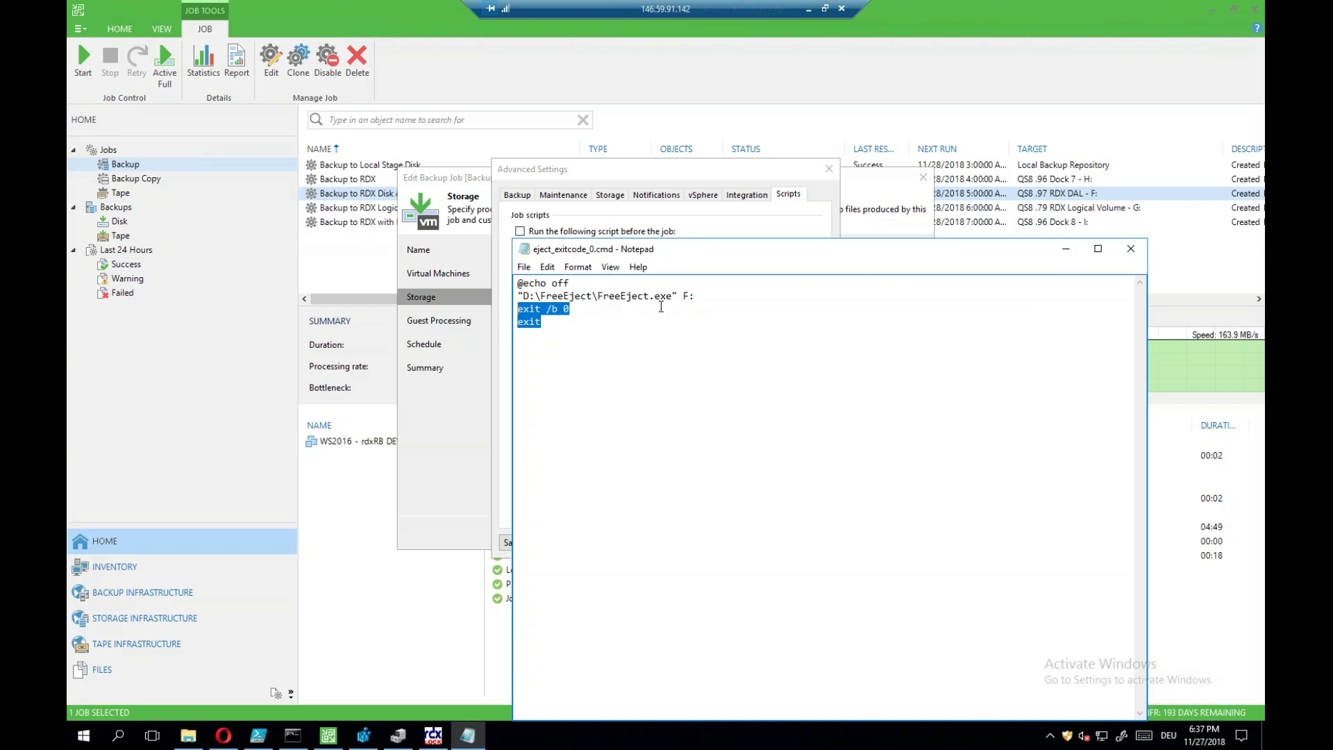
{"action": "left_click", "coordinate": [1068, 256]}
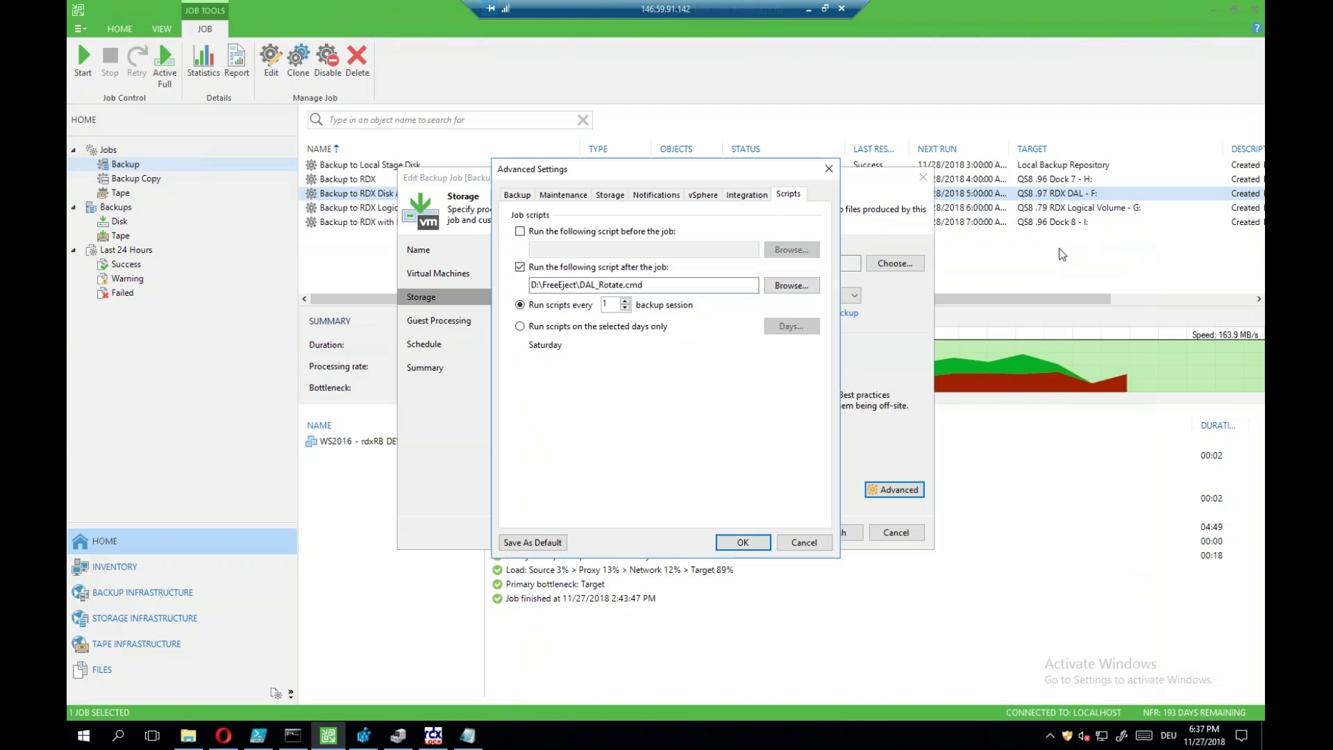
Close the advanced settings, review the job's guest processing and schedule options, and exit the job editor without applying changes
{"action": "left_click", "coordinate": [743, 543]}
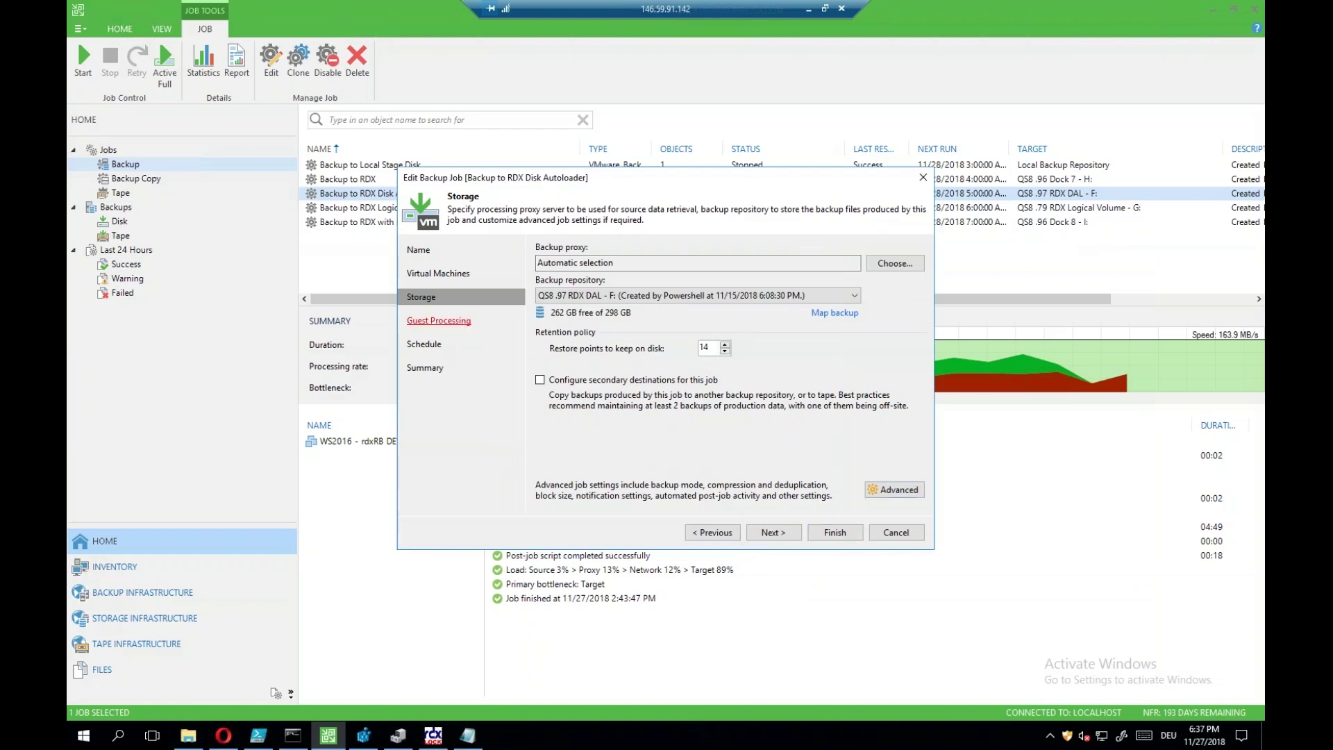
{"action": "left_click", "coordinate": [439, 321]}
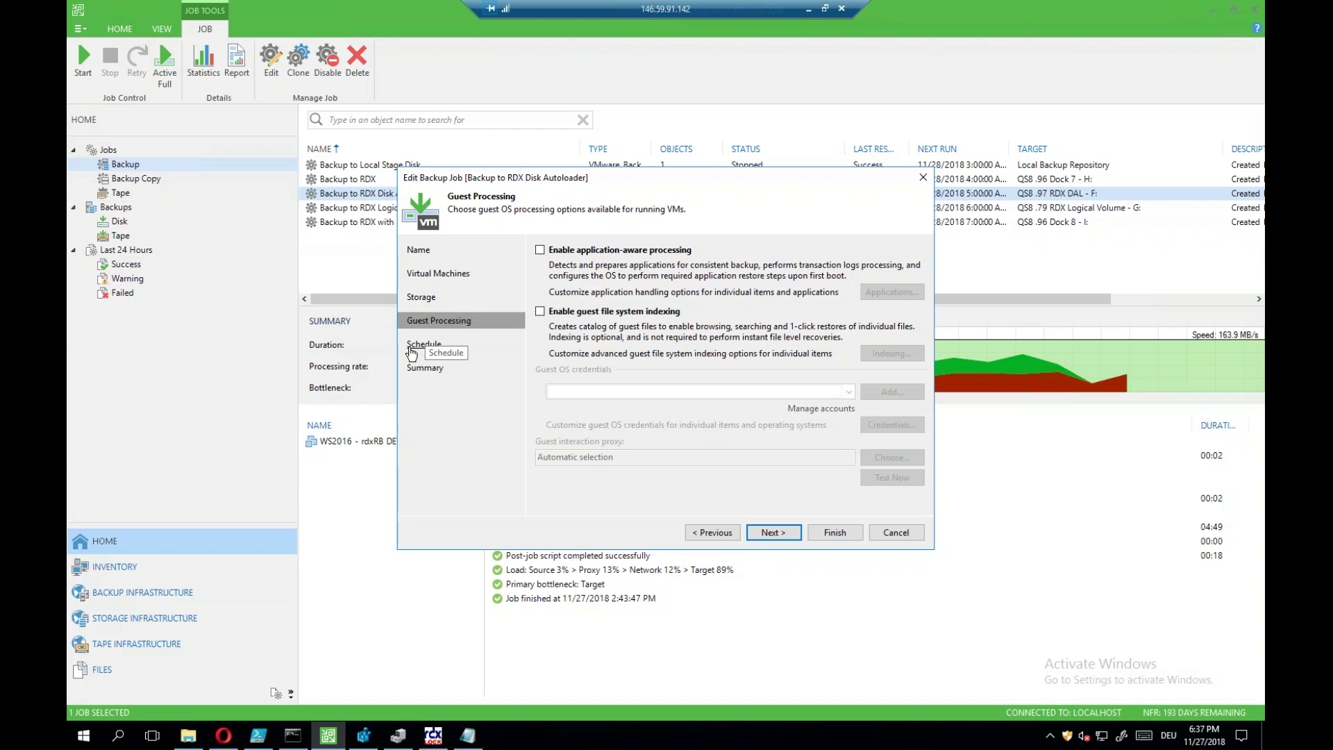
{"action": "left_click", "coordinate": [418, 345]}
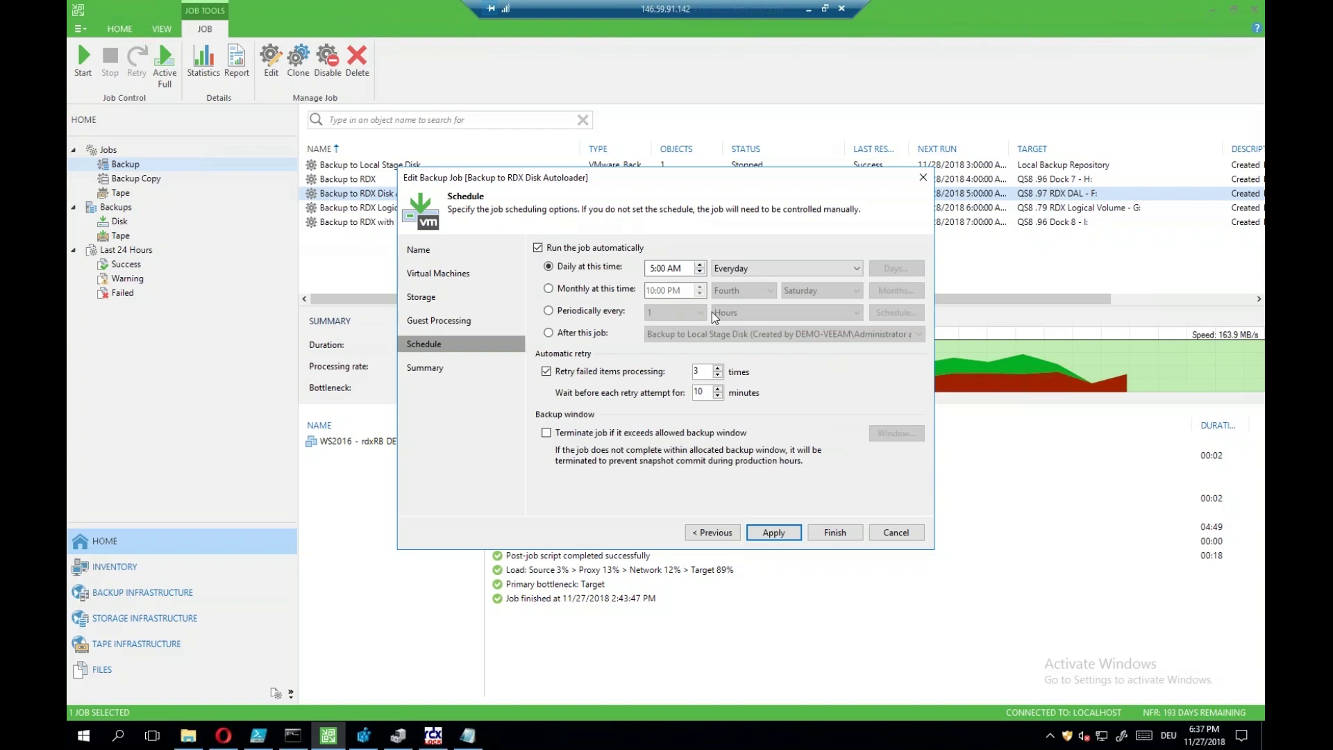
{"action": "left_click", "coordinate": [891, 533]}
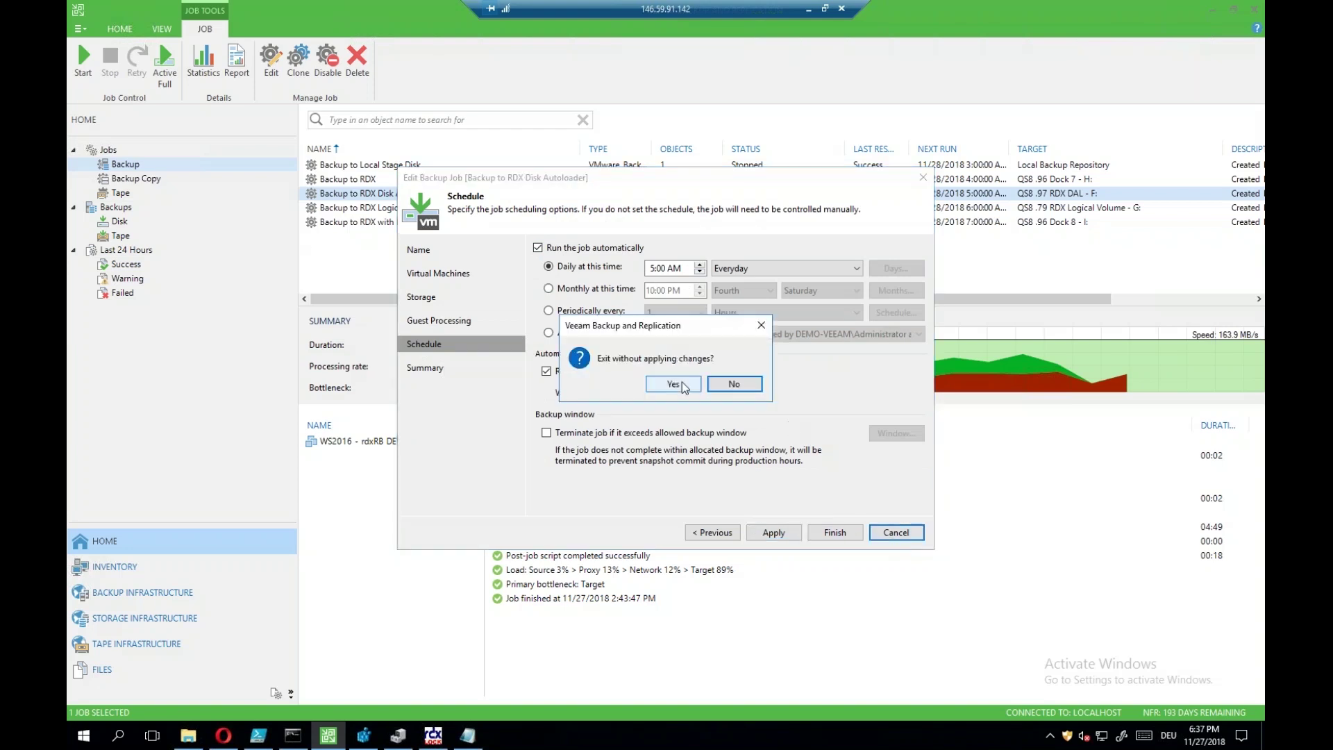
{"action": "left_click", "coordinate": [672, 384]}
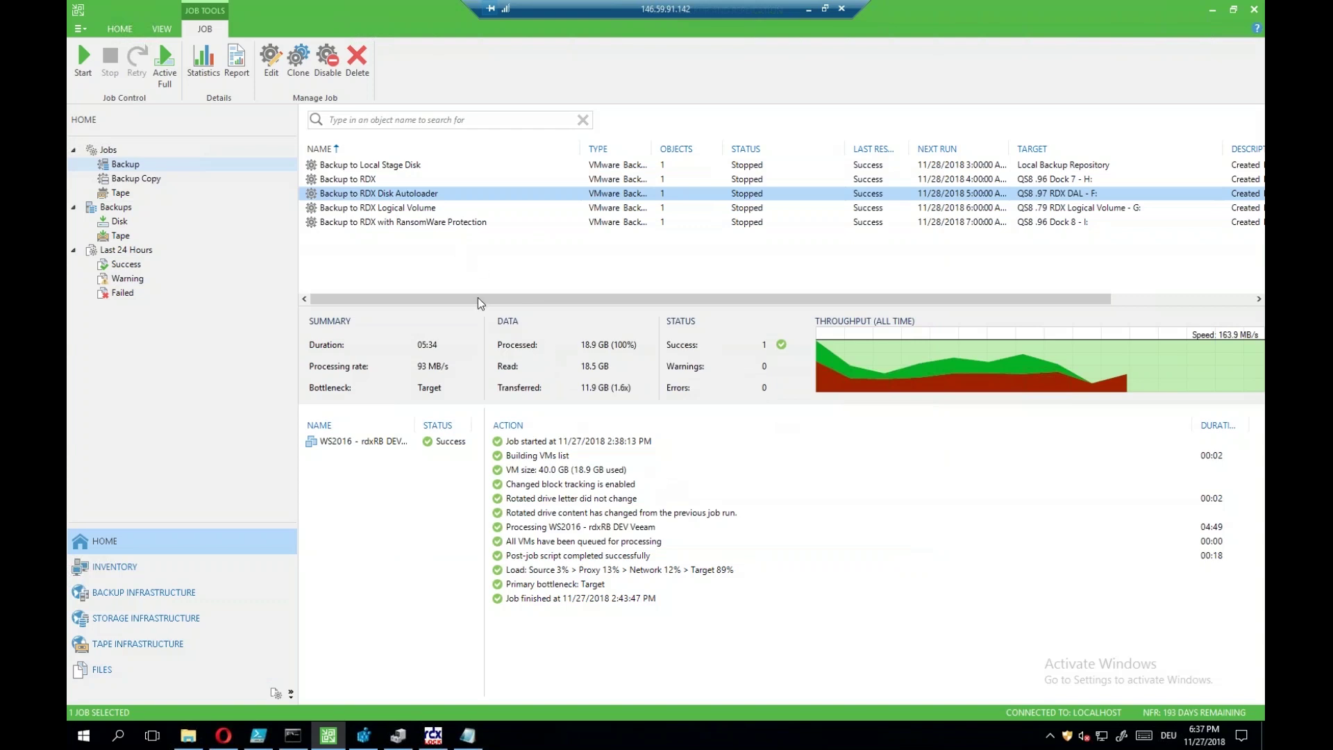
Bring up the QuikStation web console in Opera, narrow its window and place it beside the Veeam job log
{"action": "left_click", "coordinate": [223, 736]}
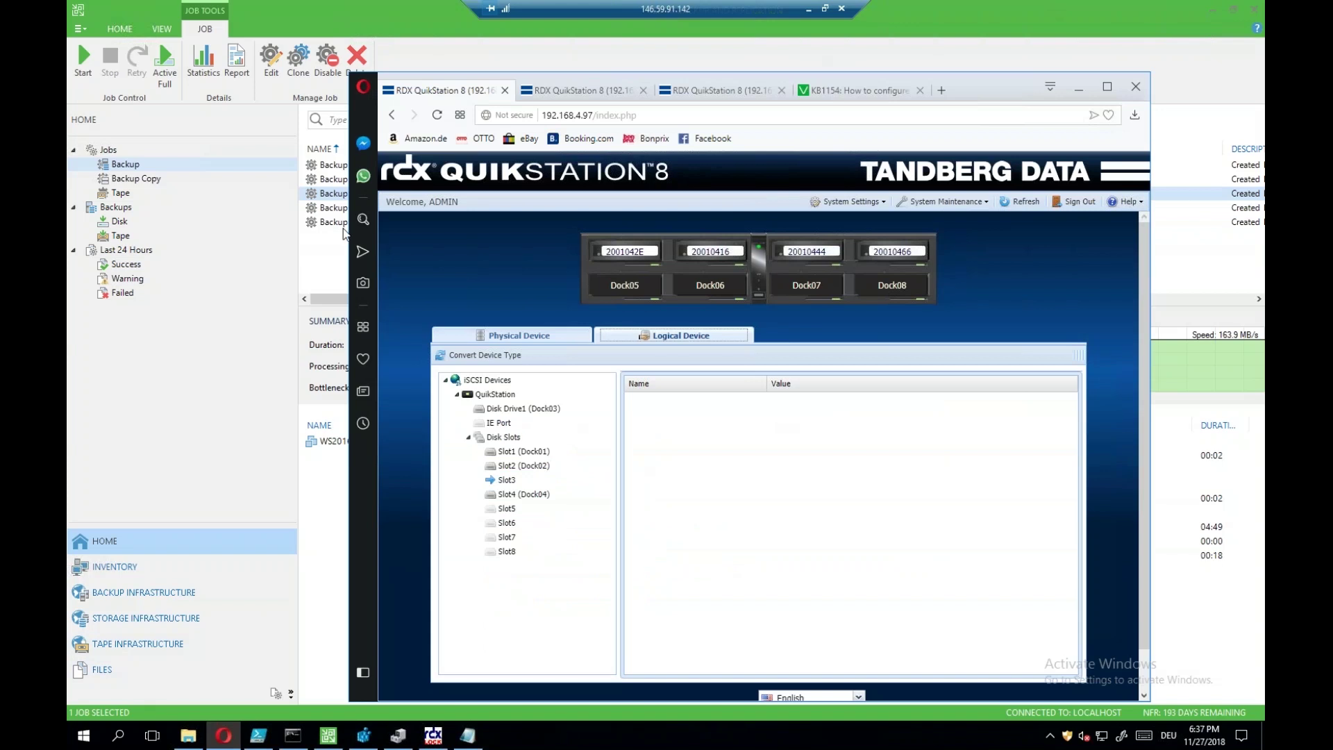
{"action": "left_click_drag", "start_coordinate": [345, 234], "coordinate": [833, 212]}
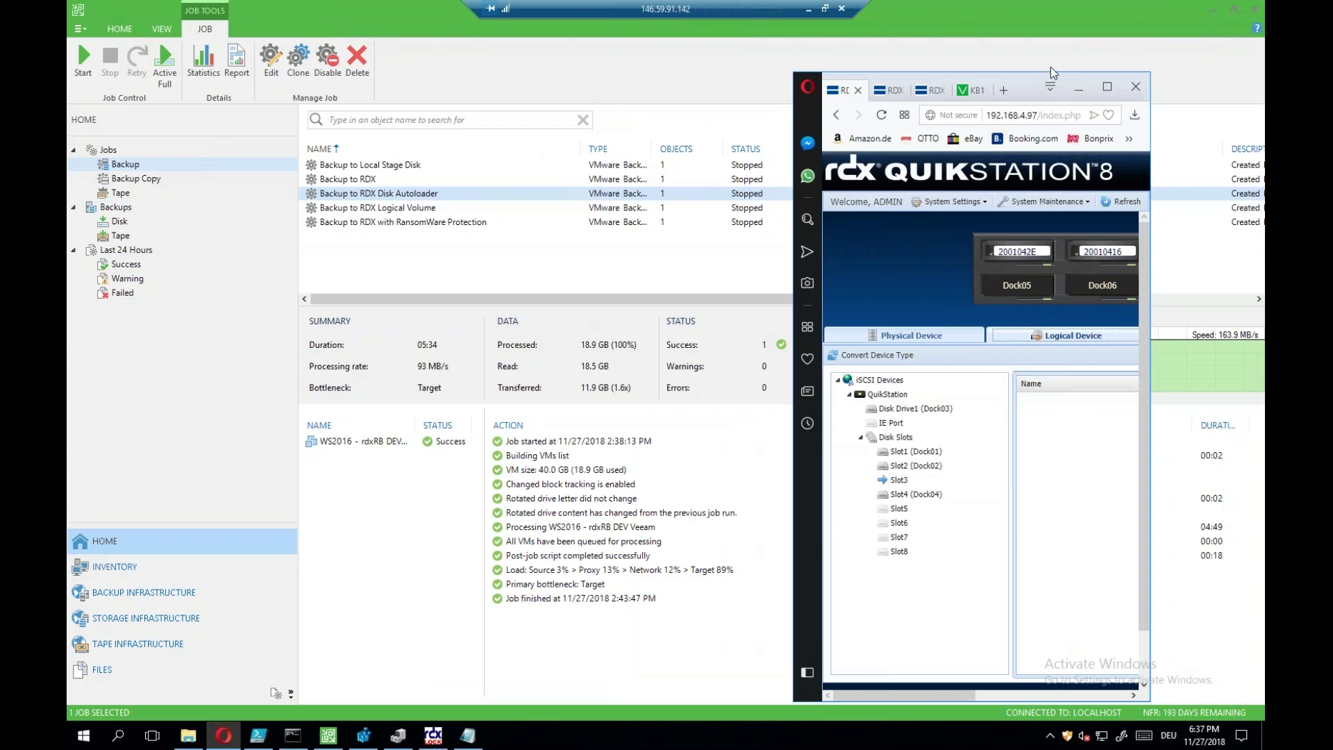
{"action": "left_click_drag", "start_coordinate": [1033, 97], "coordinate": [1071, 56]}
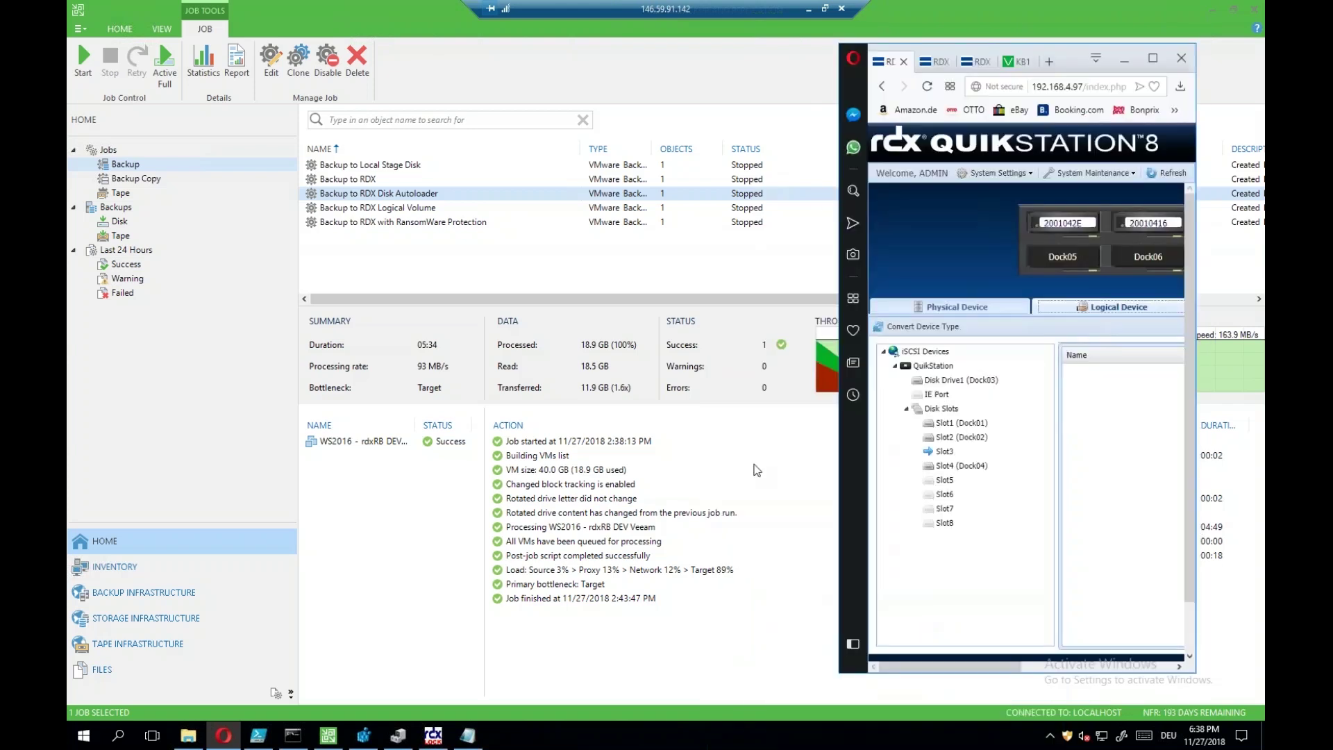
Examine the Backup to RDX Disk Autoloader folder on RDX DAL 3 (F:) in File Explorer, and start the Veeam job of the same name
{"action": "left_click", "coordinate": [189, 736]}
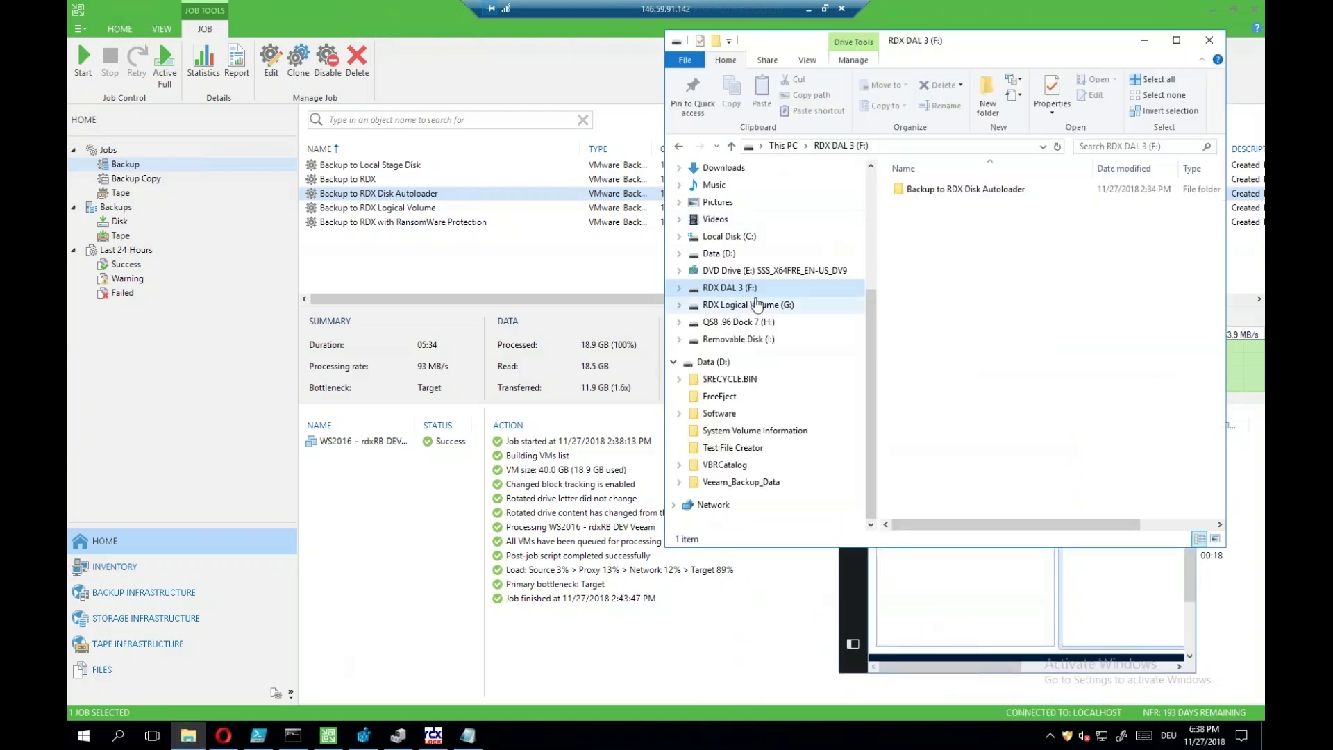
{"action": "double_click", "coordinate": [958, 188]}
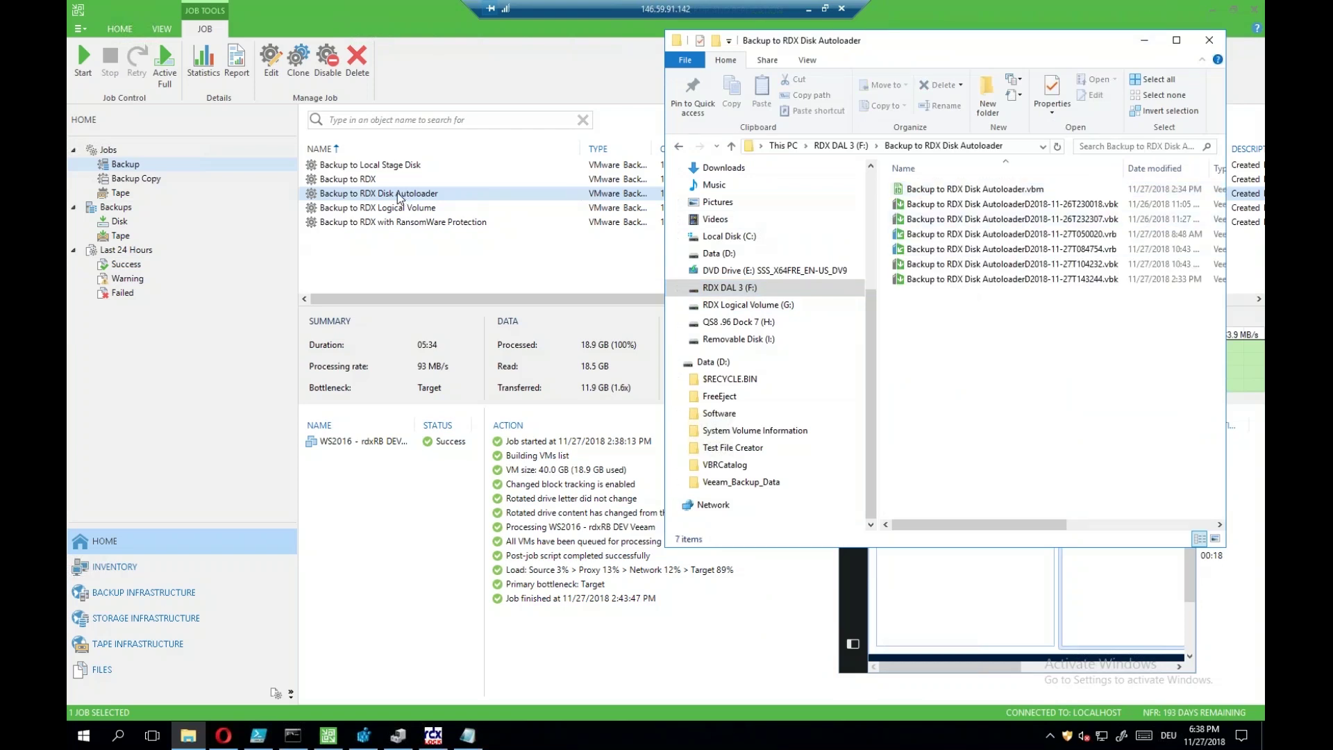
{"action": "left_click", "coordinate": [83, 63]}
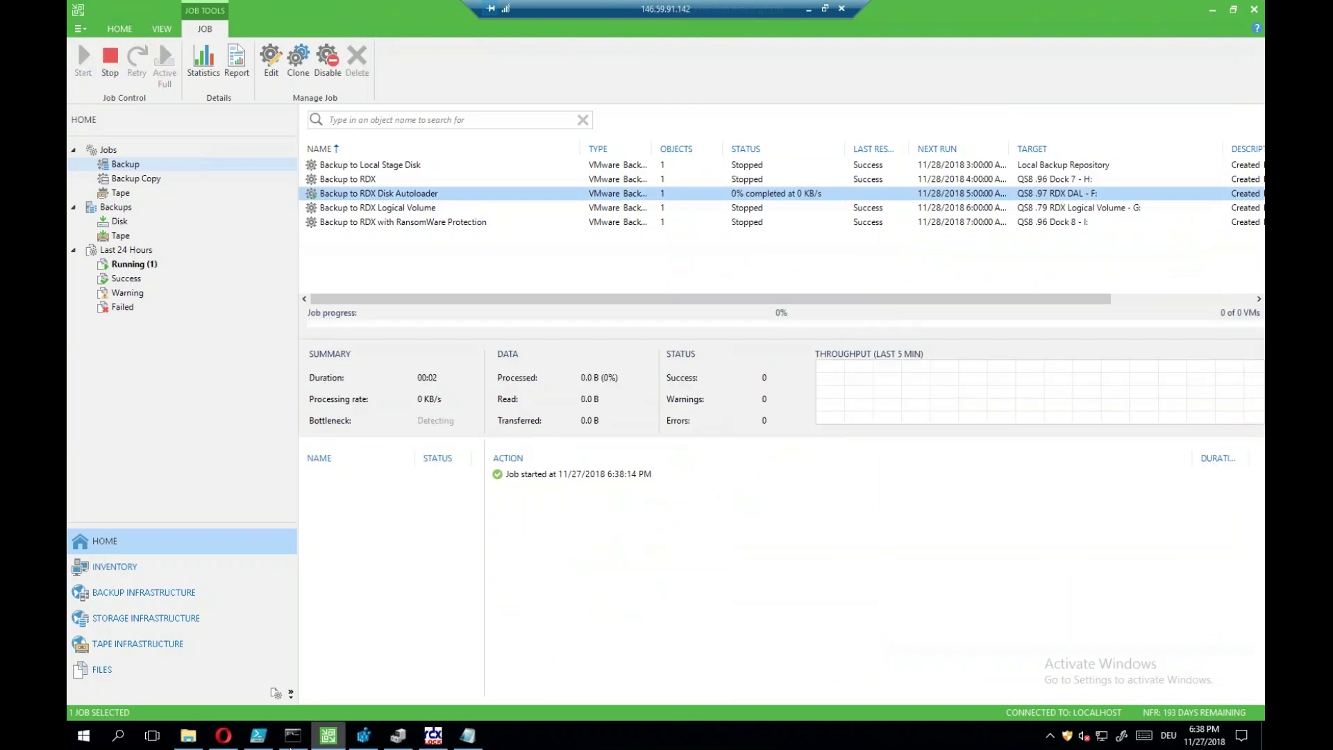
Compare the running job with the QuikStation slots and the autoloader backup folder side by side, and minimize the folder window
{"action": "left_click", "coordinate": [223, 739]}
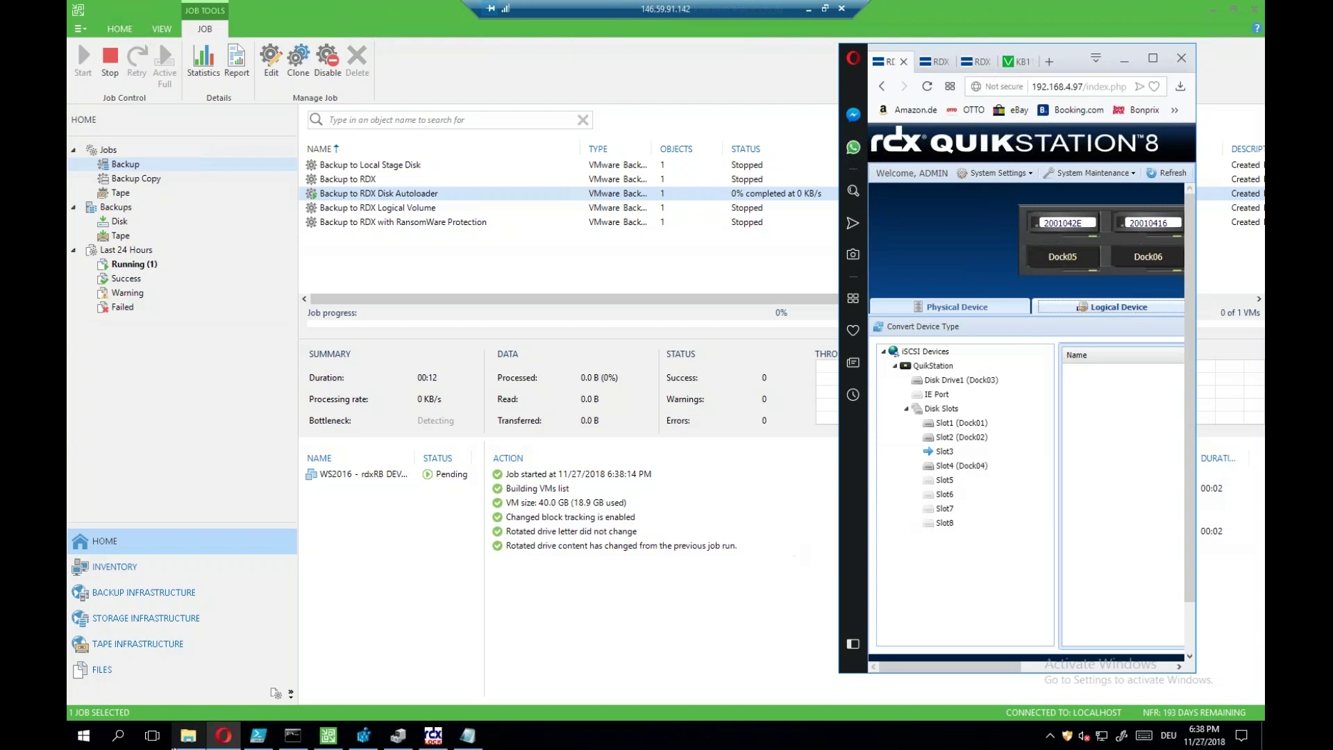
{"action": "left_click", "coordinate": [188, 735]}
{"action": "left_click_drag", "start_coordinate": [1015, 43], "coordinate": [385, 90]}
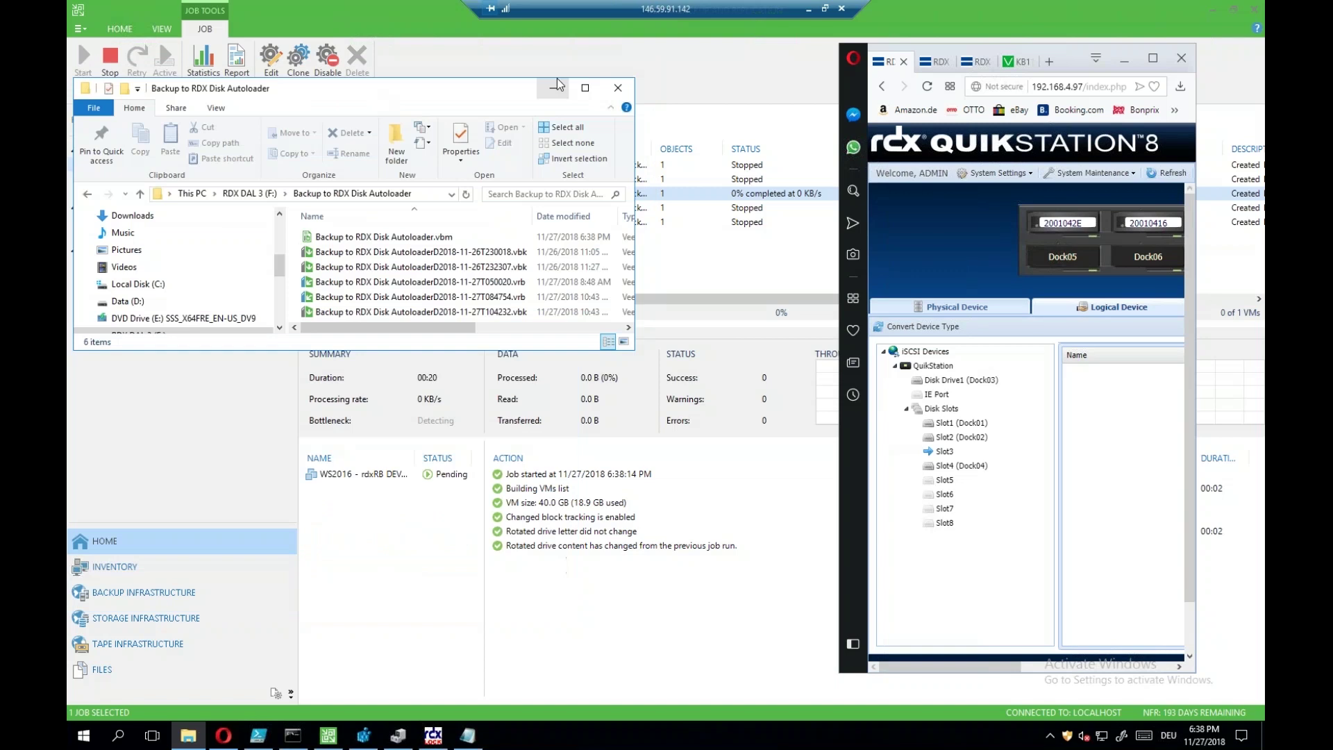
{"action": "left_click", "coordinate": [559, 87]}
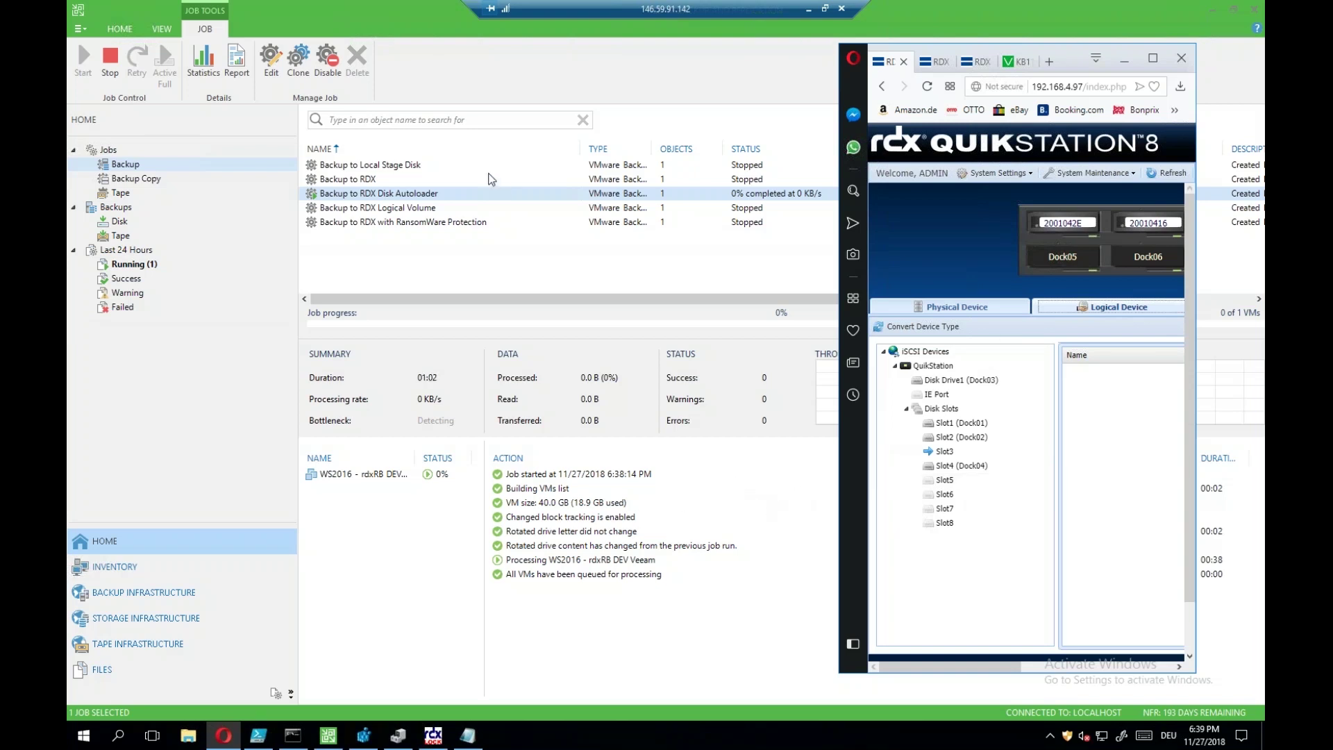
Start the Backup to RDX with RansomWare Protection job in Veeam
{"action": "left_click", "coordinate": [421, 225]}
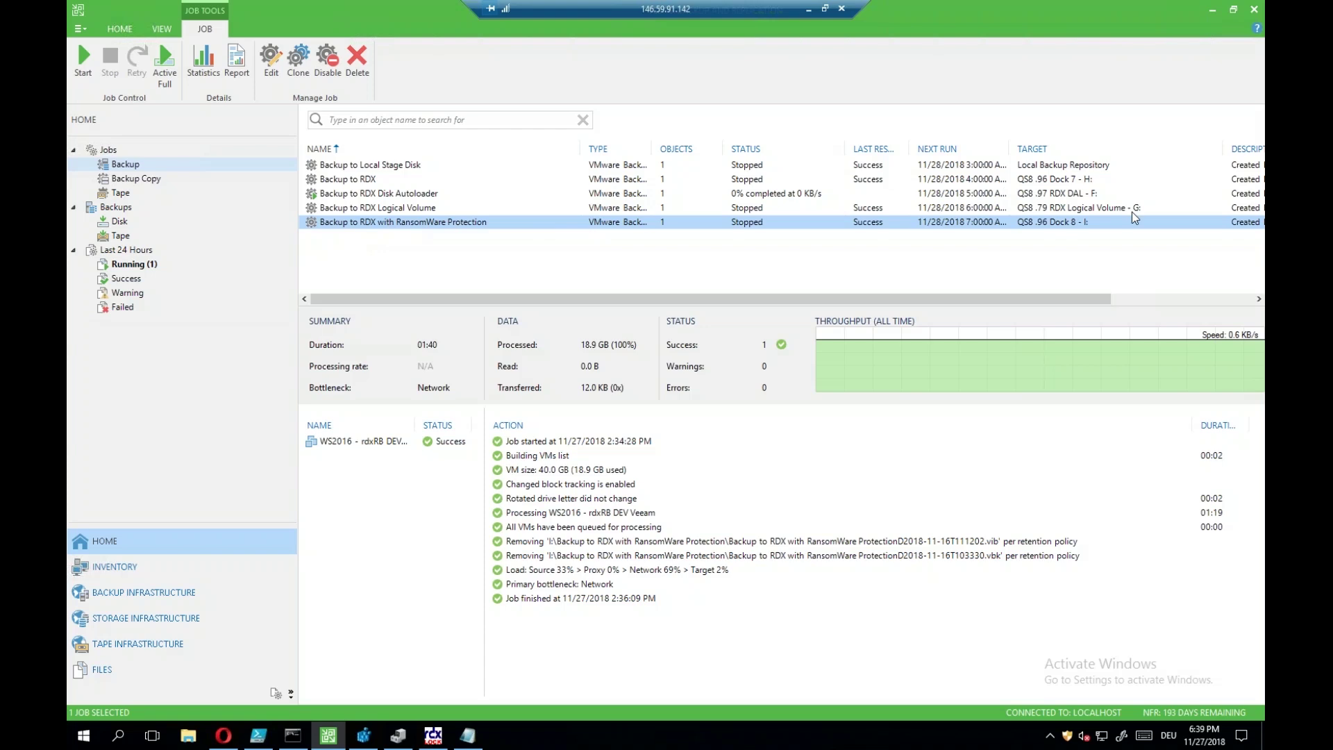
{"action": "left_click", "coordinate": [83, 57]}
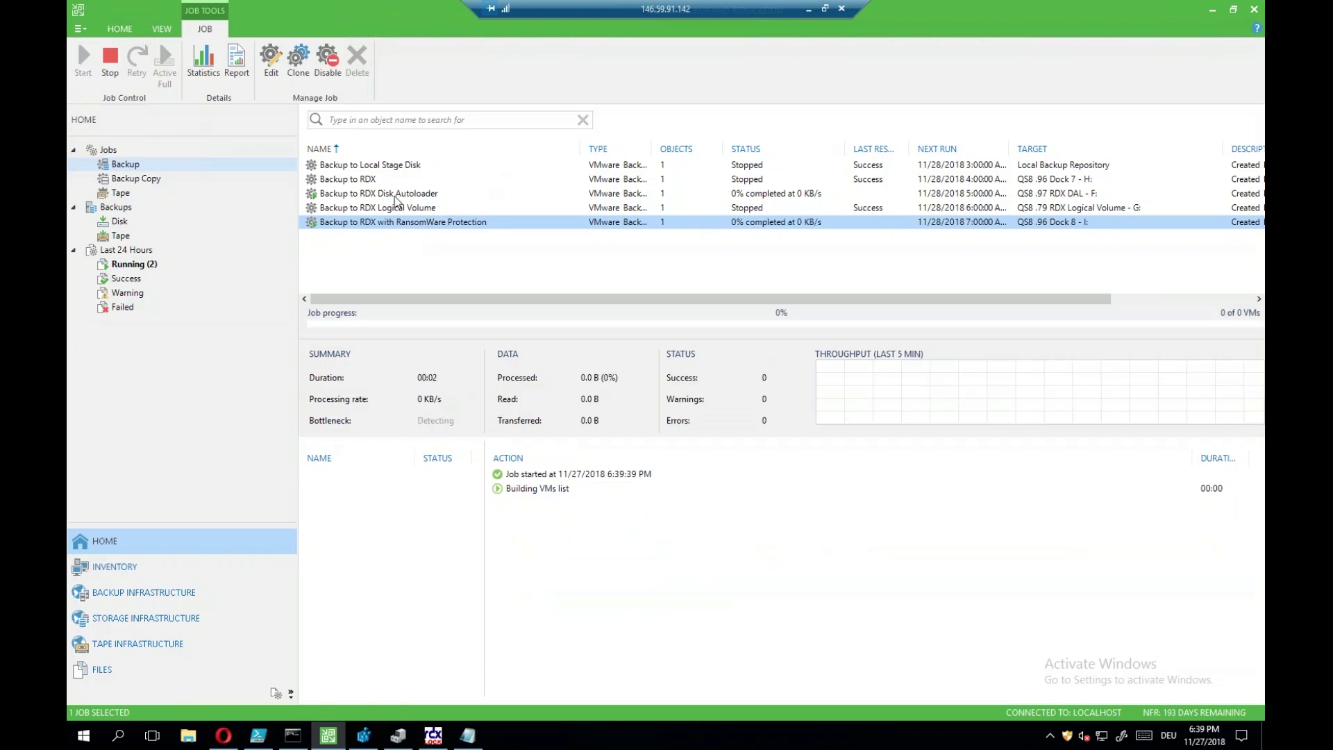
Open the Backup to RDX with RansomWare Protection folder on Removable Disk (I:) in a File Explorer window moved clear of the job list
{"action": "left_click", "coordinate": [189, 738]}
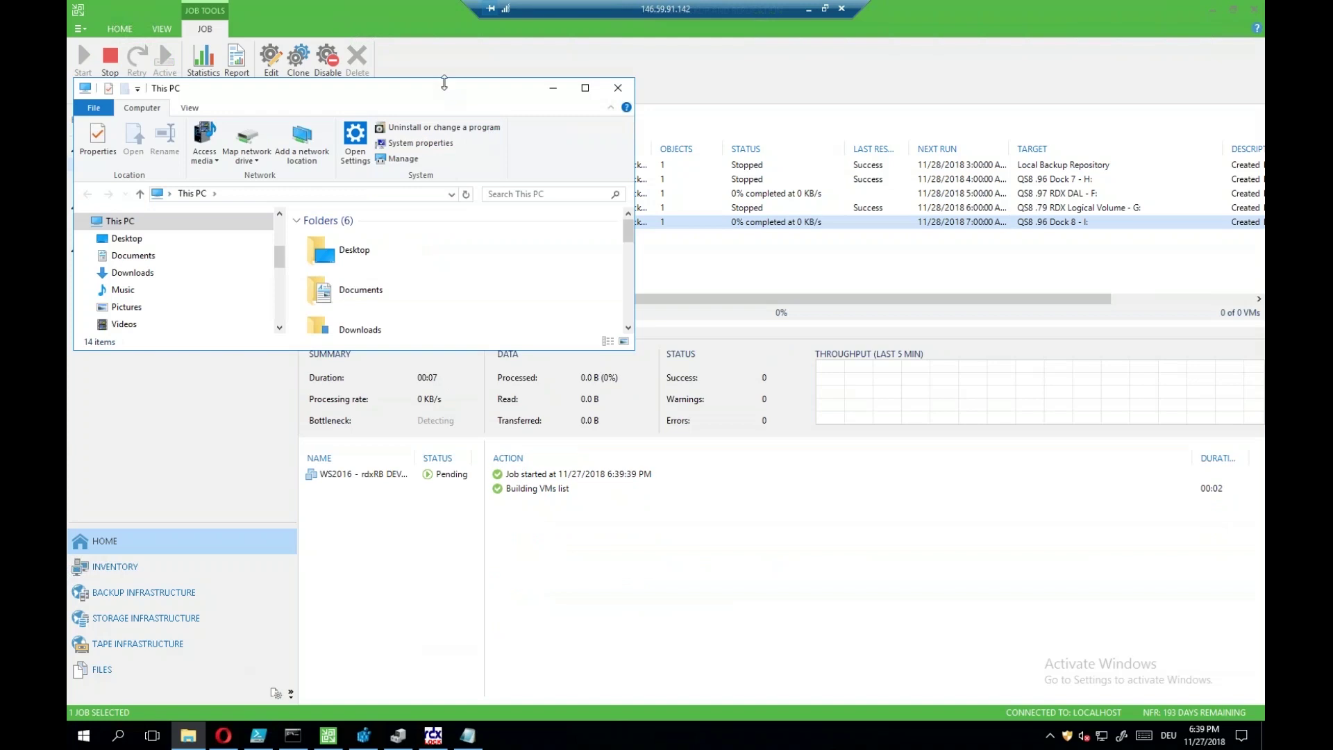
{"action": "left_click_drag", "start_coordinate": [457, 99], "coordinate": [1099, 322]}
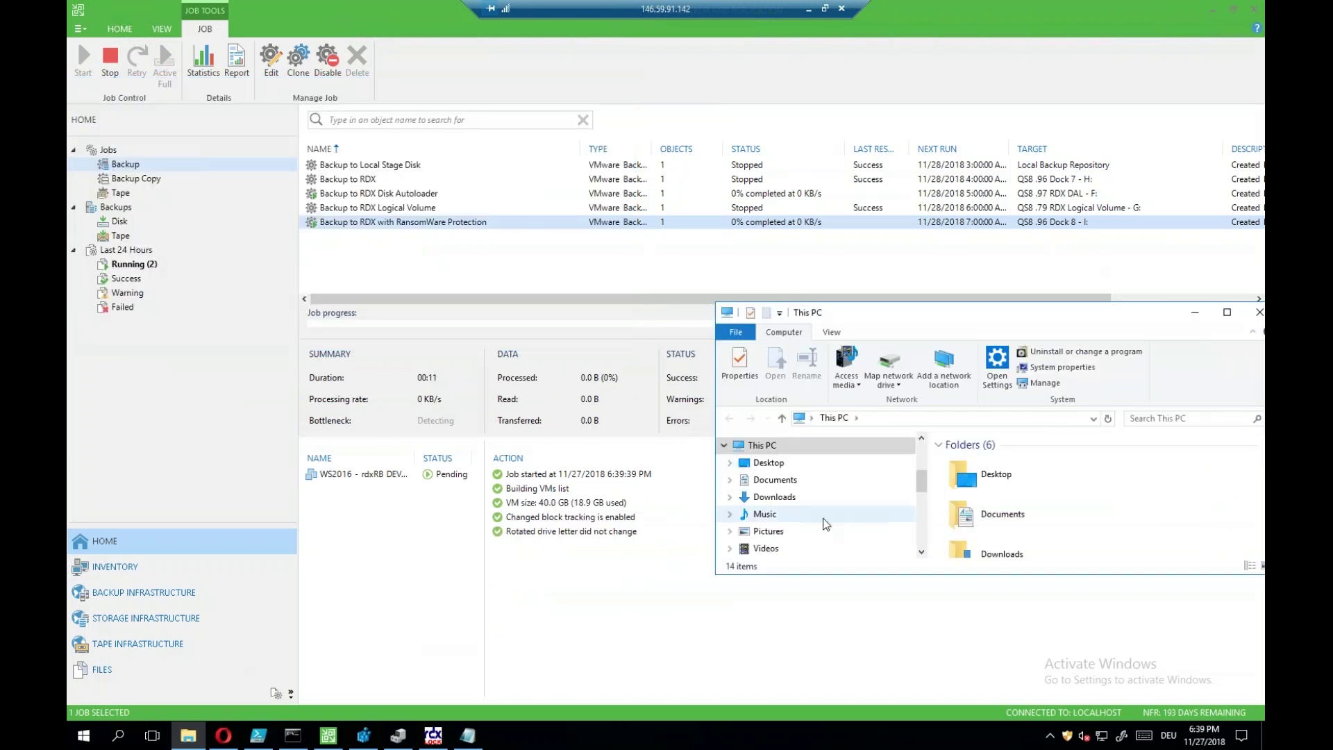
{"action": "scroll", "coordinate": [826, 524], "scroll_direction": "down", "scroll_amount": 3}
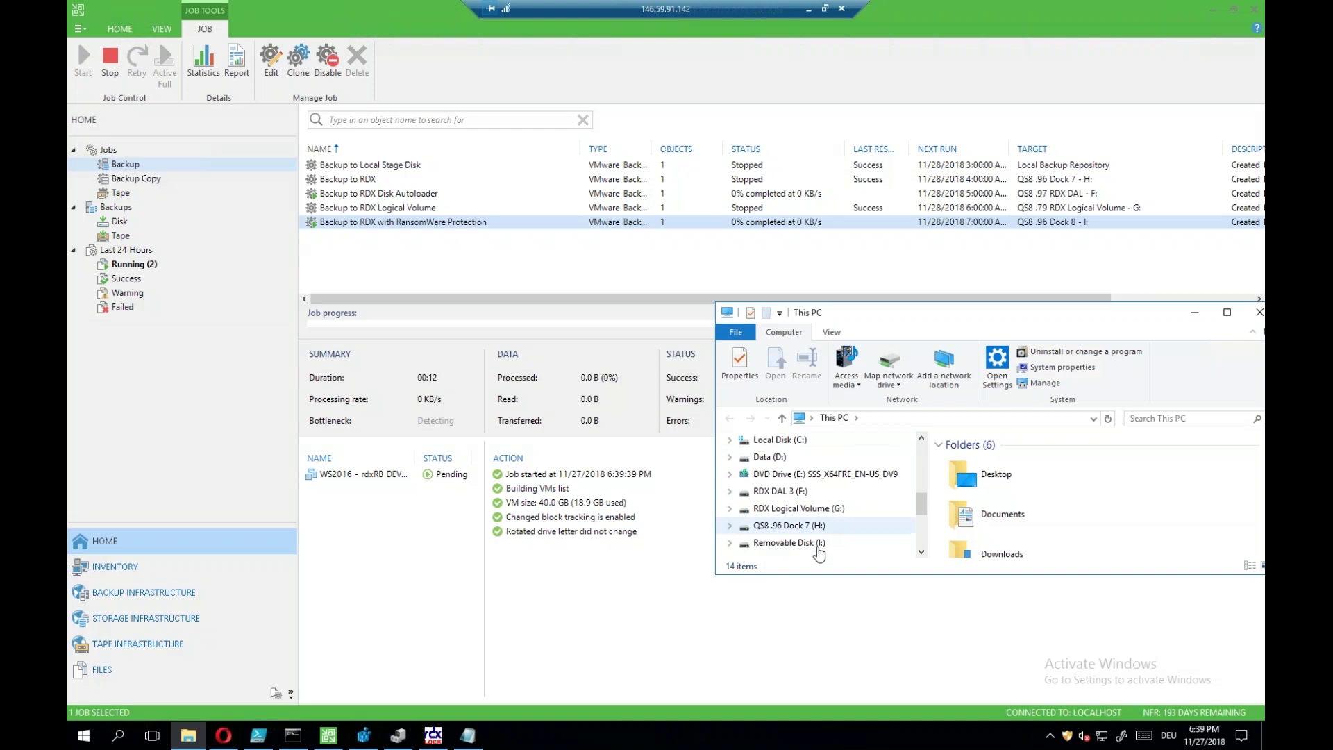
{"action": "left_click", "coordinate": [817, 544]}
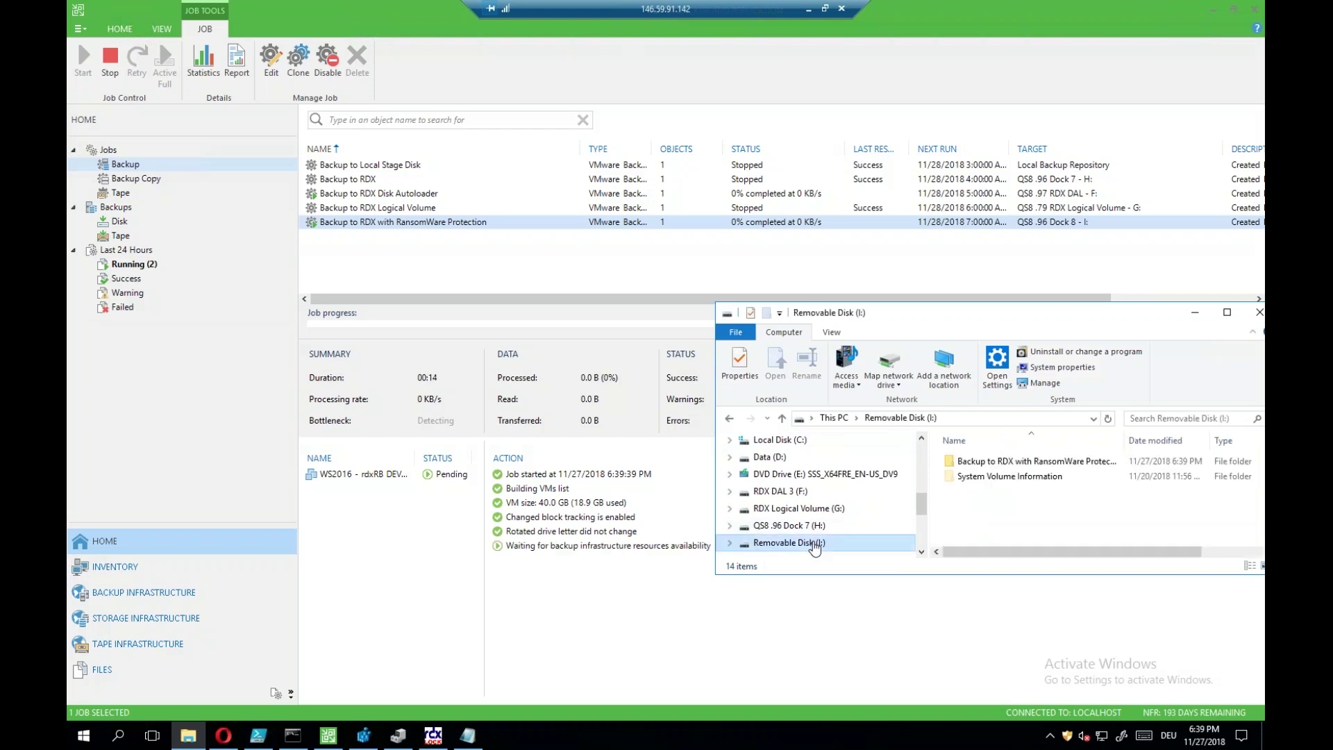
{"action": "left_click", "coordinate": [1038, 462]}
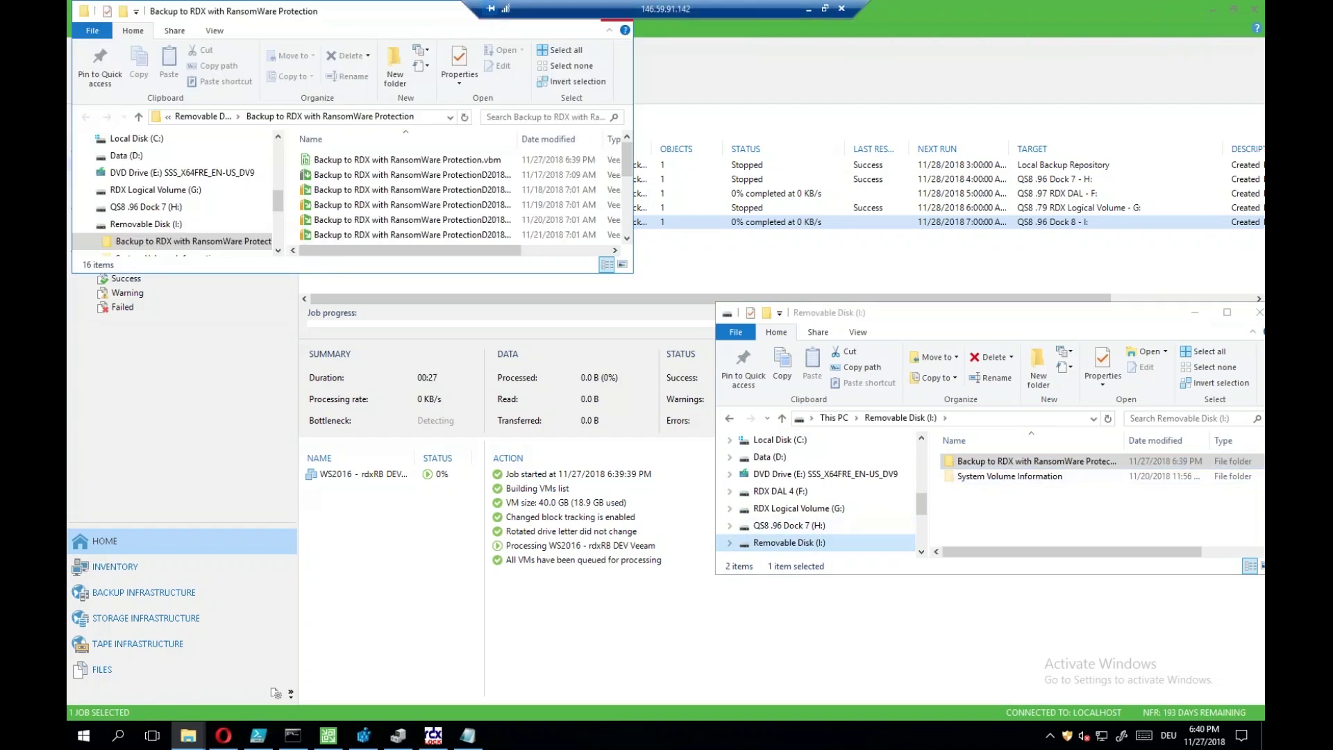
{"action": "left_click_drag", "start_coordinate": [364, 22], "coordinate": [387, 62]}
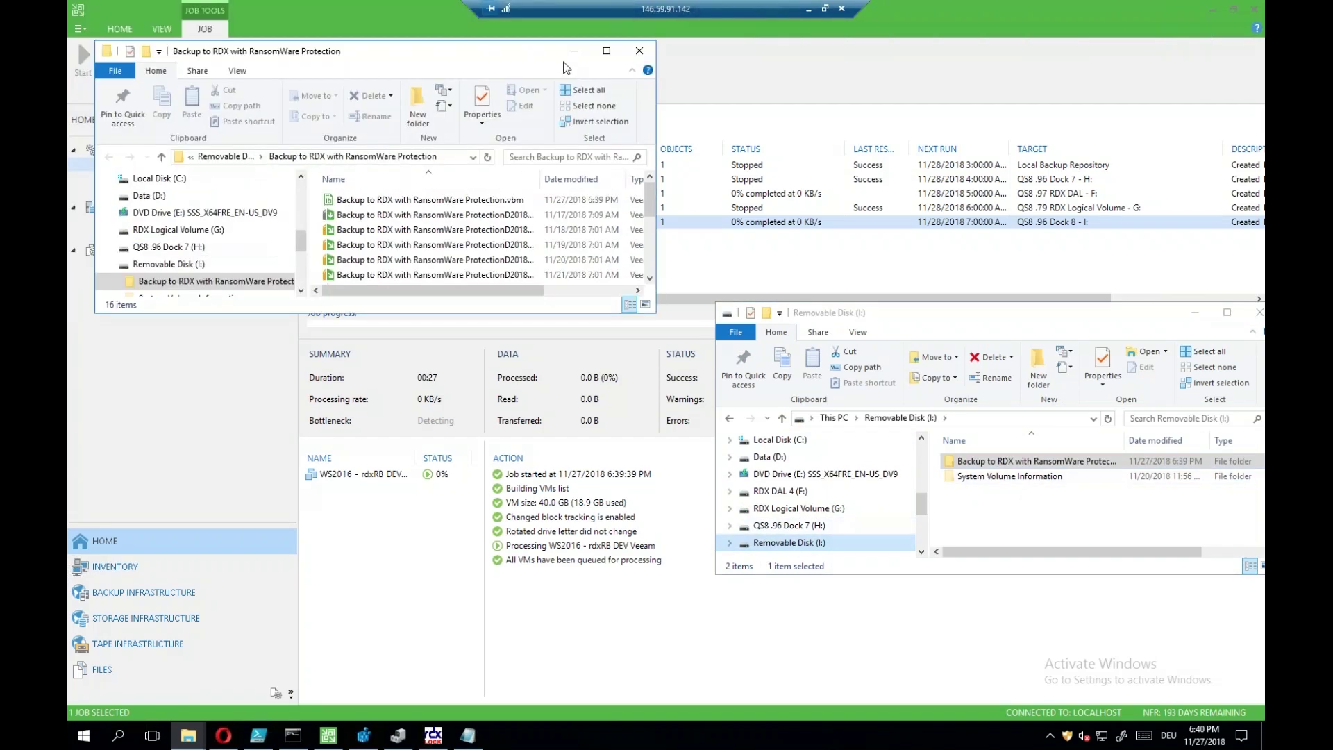
{"action": "left_click", "coordinate": [639, 53]}
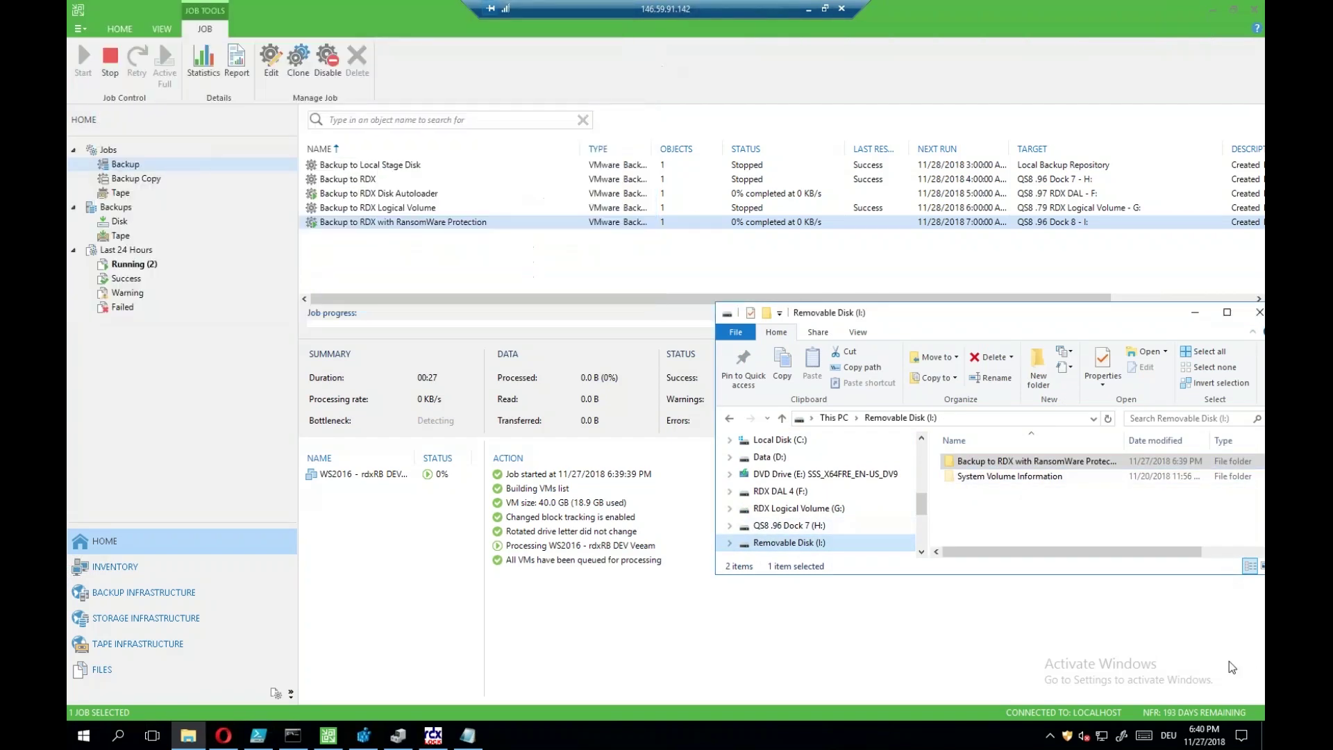
{"action": "double_click", "coordinate": [984, 467]}
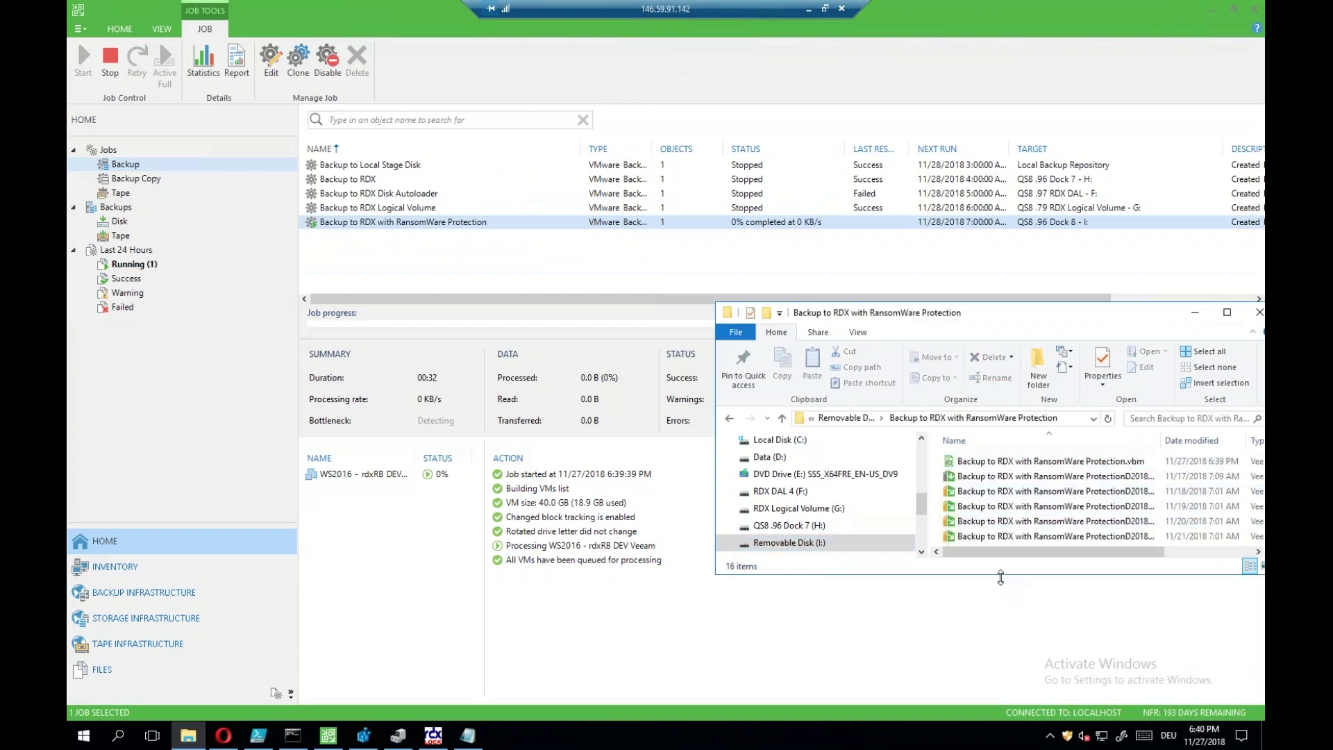
Enlarge the folder window and try to rename the 11/21/2018 incremental .vib backup file to encrpyte.txt
{"action": "left_click_drag", "start_coordinate": [1000, 575], "coordinate": [995, 697]}
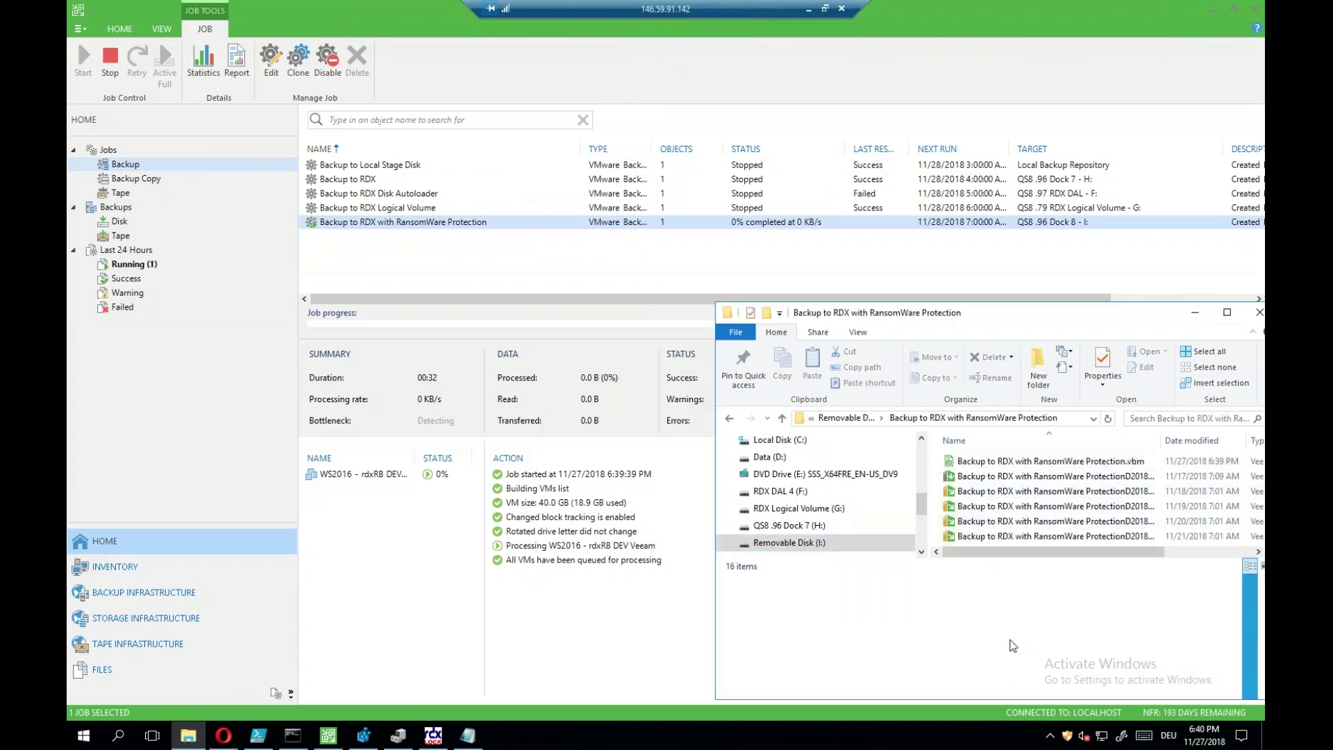
{"action": "left_click", "coordinate": [1038, 522]}
{"action": "scroll", "coordinate": [1038, 531], "scroll_direction": "down", "scroll_amount": 1}
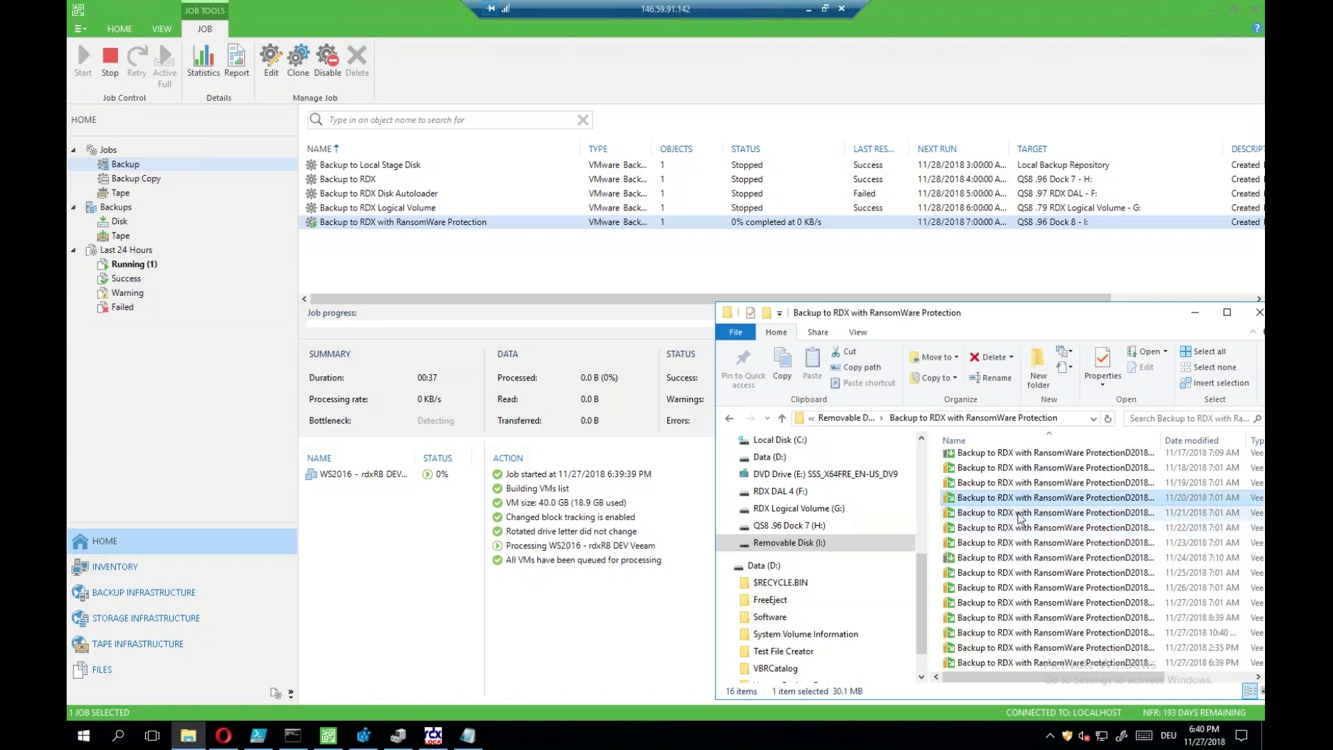
{"action": "left_click", "coordinate": [1008, 513]}
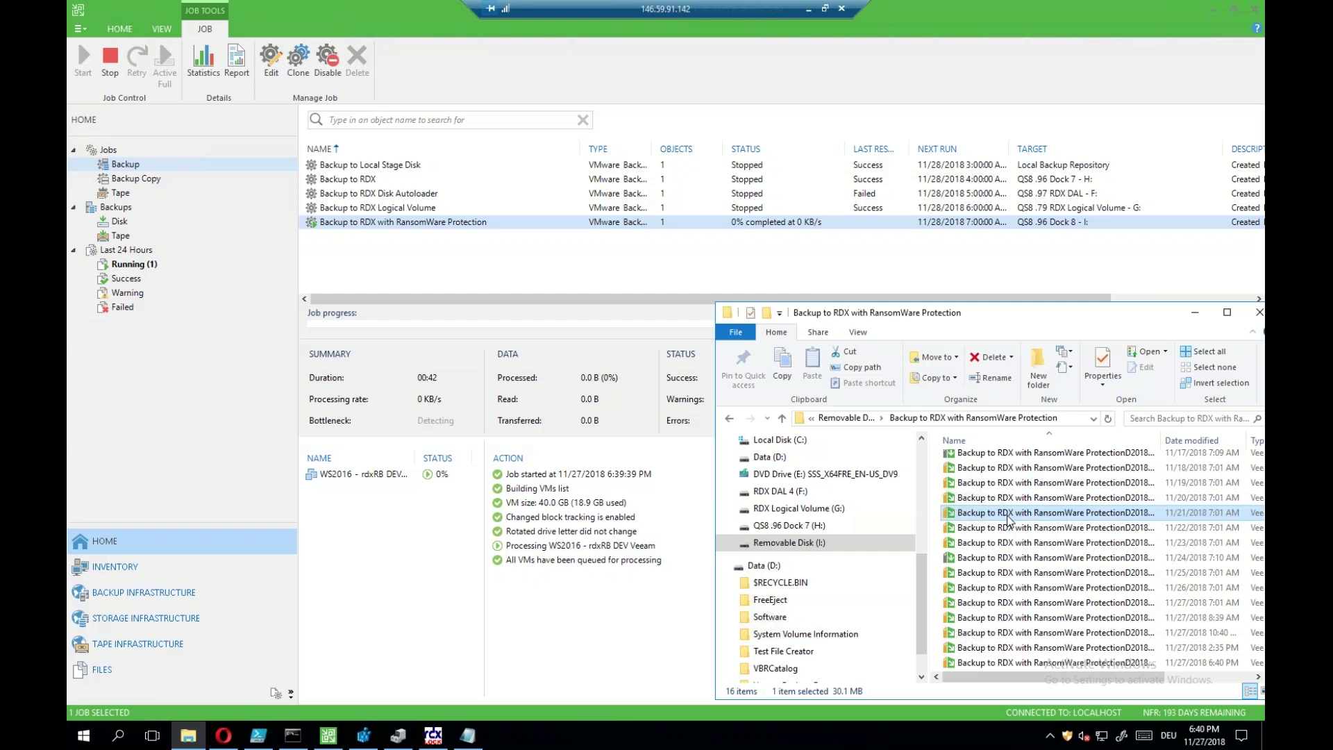
{"action": "left_click", "coordinate": [1009, 513]}
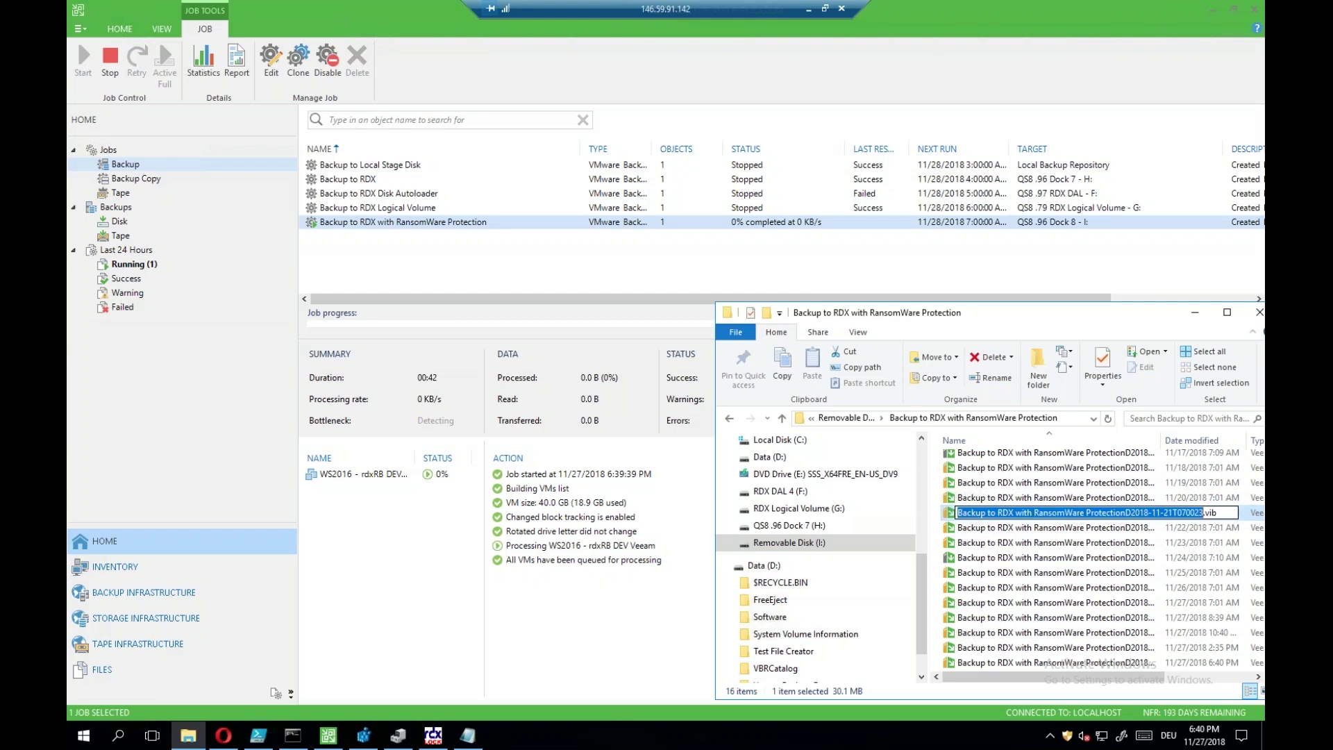
{"action": "type", "text": "asdfasdfasd"}
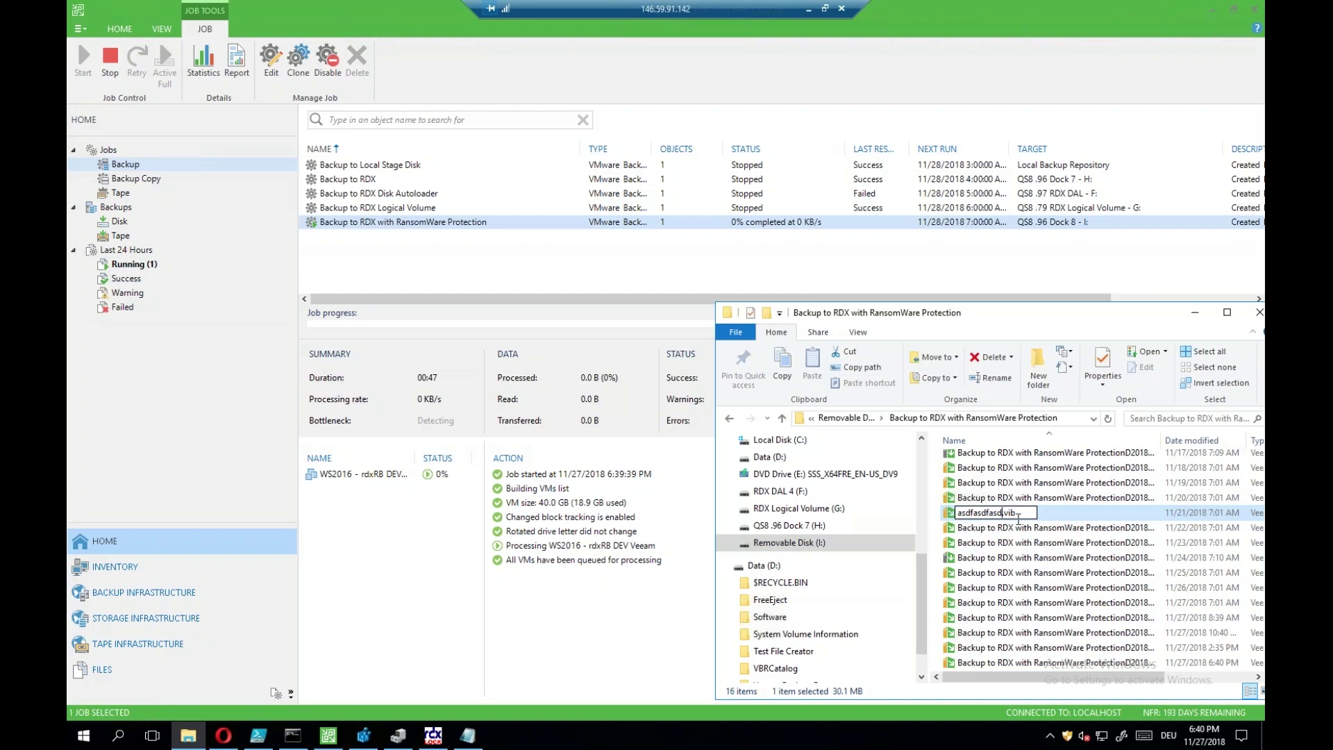
{"action": "left_click_drag", "start_coordinate": [1021, 514], "coordinate": [937, 515]}
{"action": "type", "text": "encrpyte.txt"}
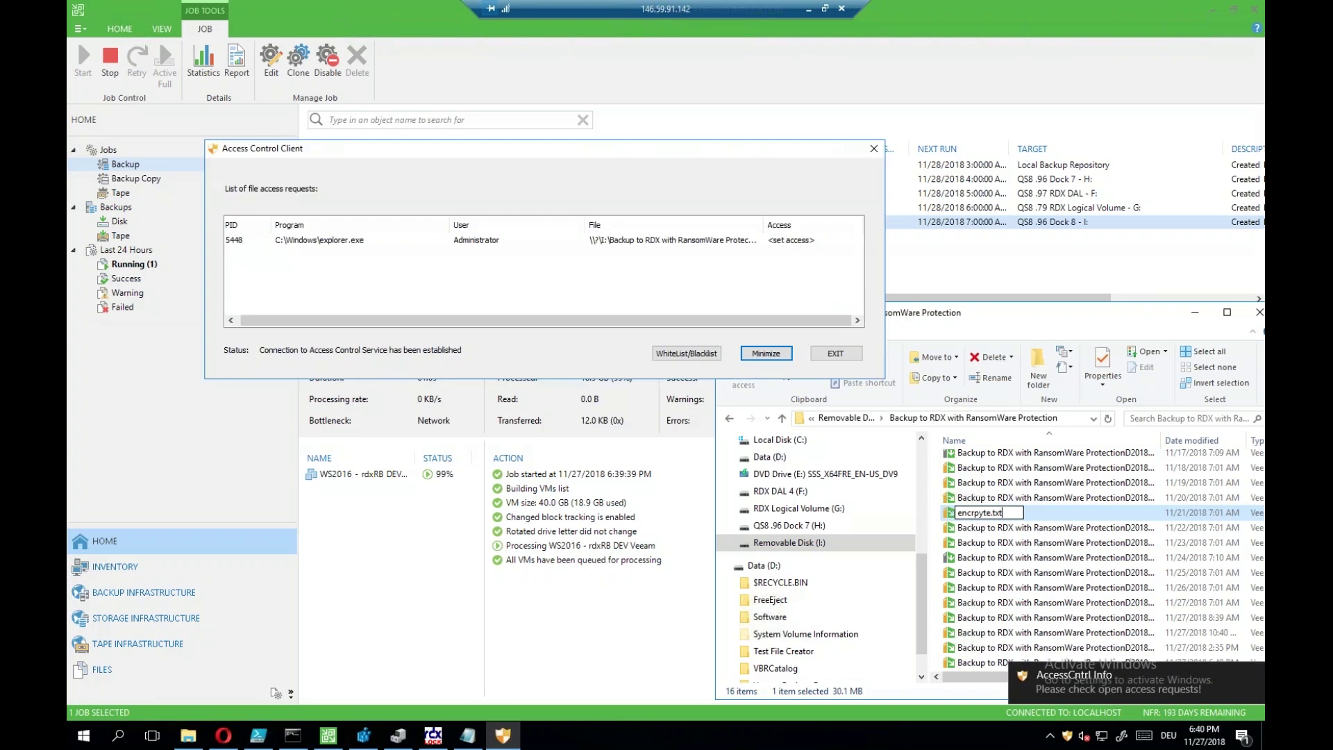
Examine the access options for the explorer.exe request in the Access Control Client without choosing one, and cancel the file rename
{"action": "left_click", "coordinate": [765, 243]}
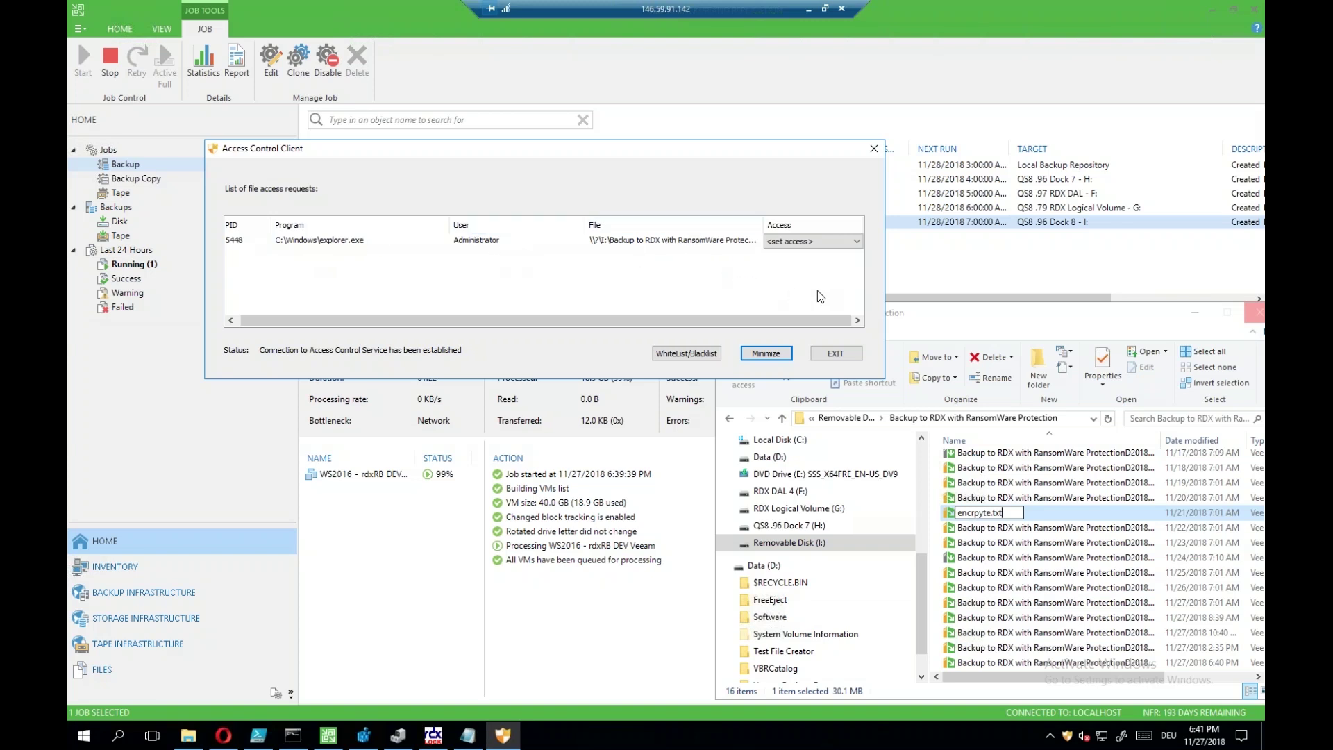
{"action": "left_click", "coordinate": [854, 242]}
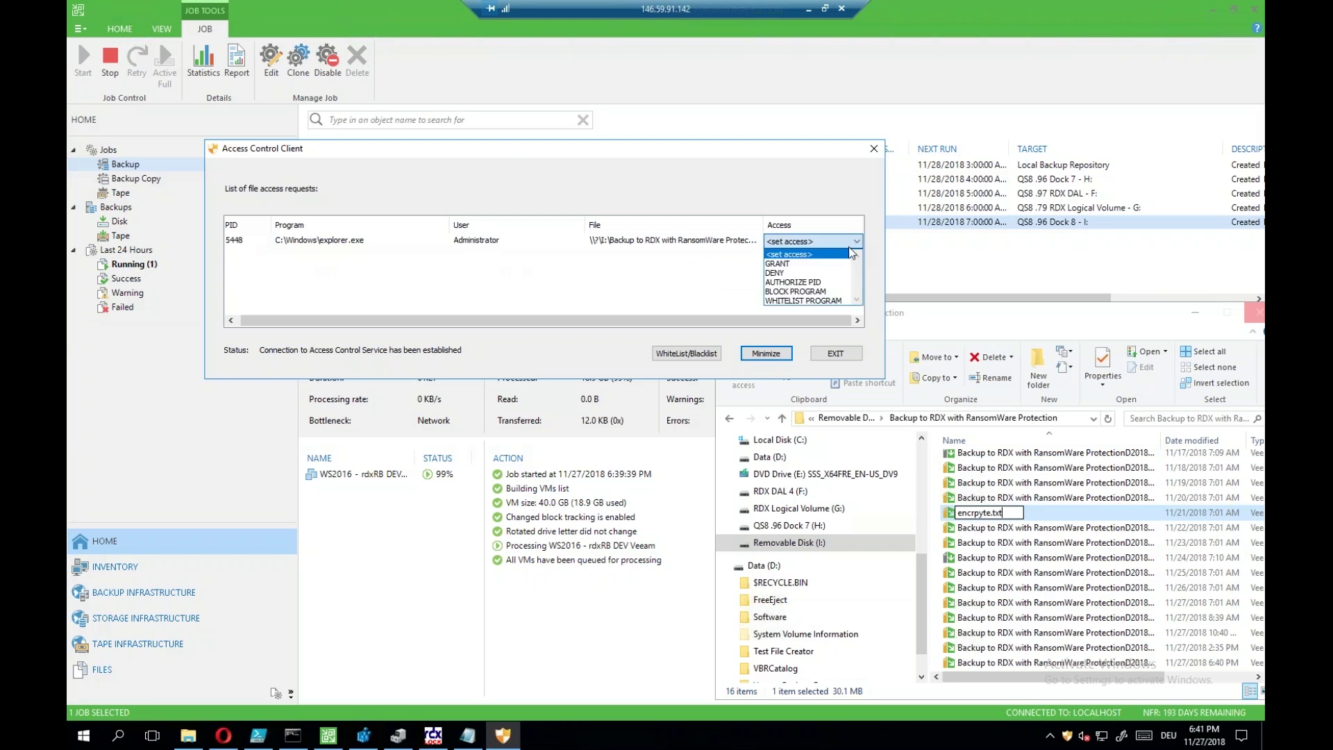
{"action": "left_click", "coordinate": [686, 256]}
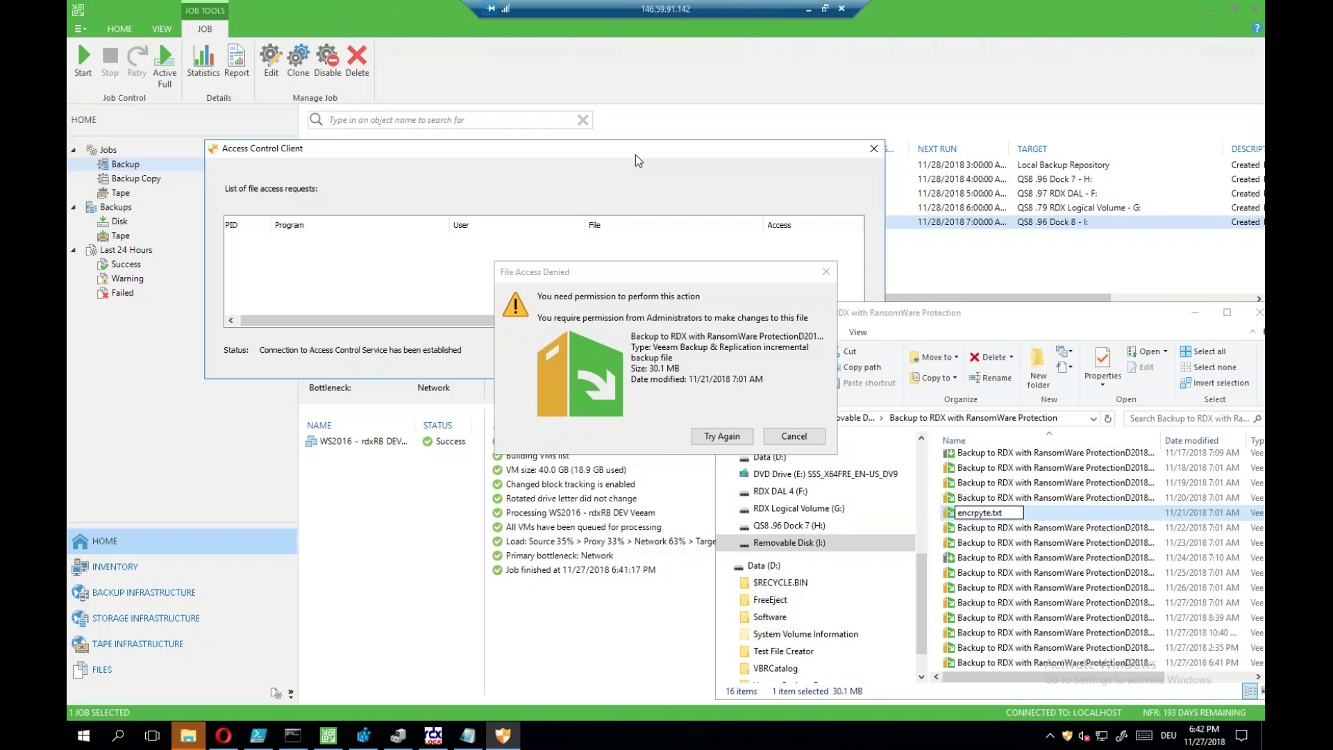
{"action": "left_click", "coordinate": [781, 443]}
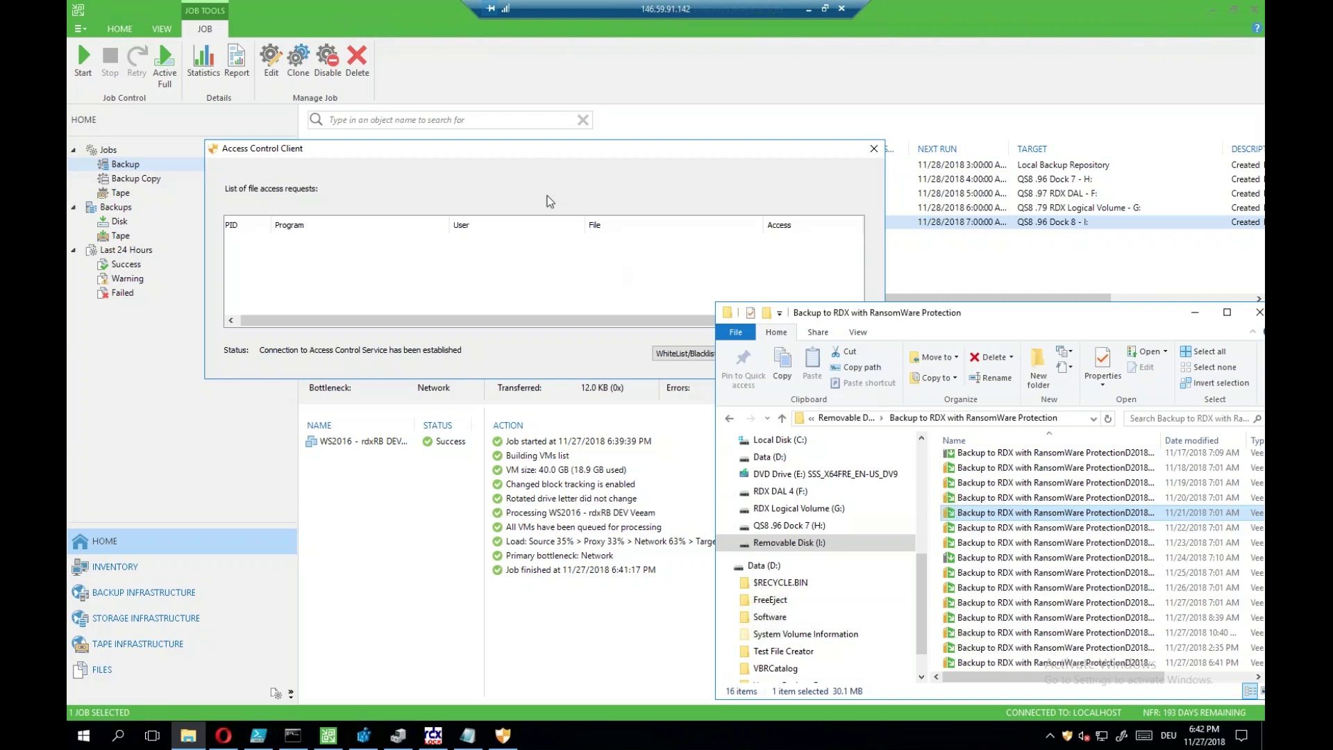
Review the whitelisted and blacklisted programs in the Access Control Client, and minimize it
{"action": "left_click", "coordinate": [523, 152]}
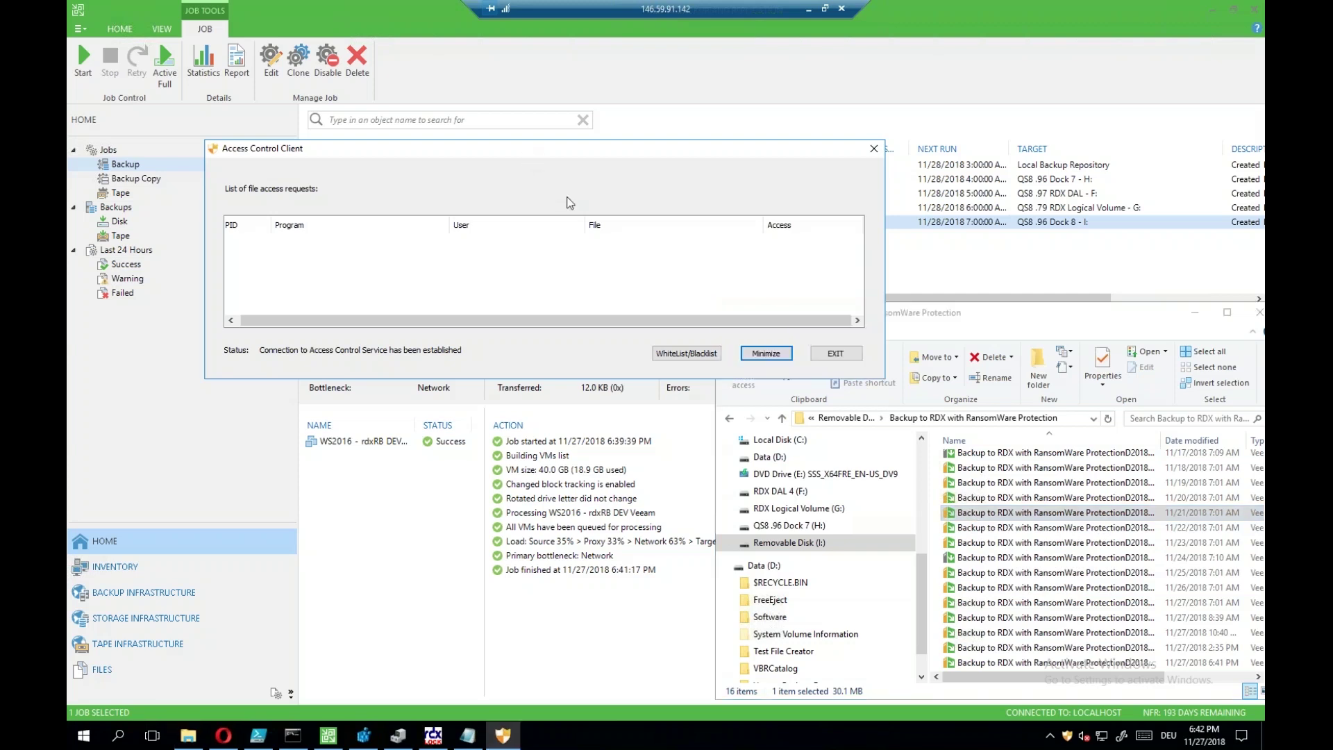
{"action": "left_click", "coordinate": [698, 353]}
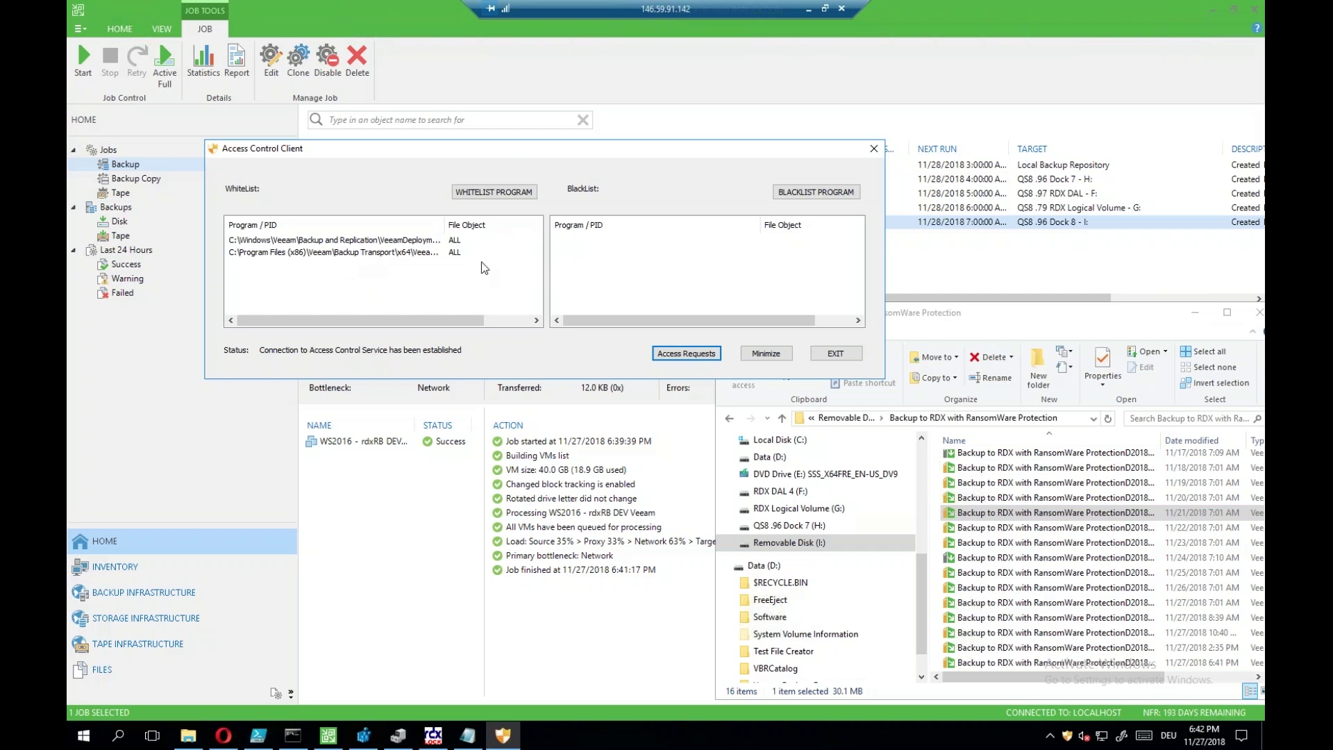
{"action": "left_click", "coordinate": [766, 354]}
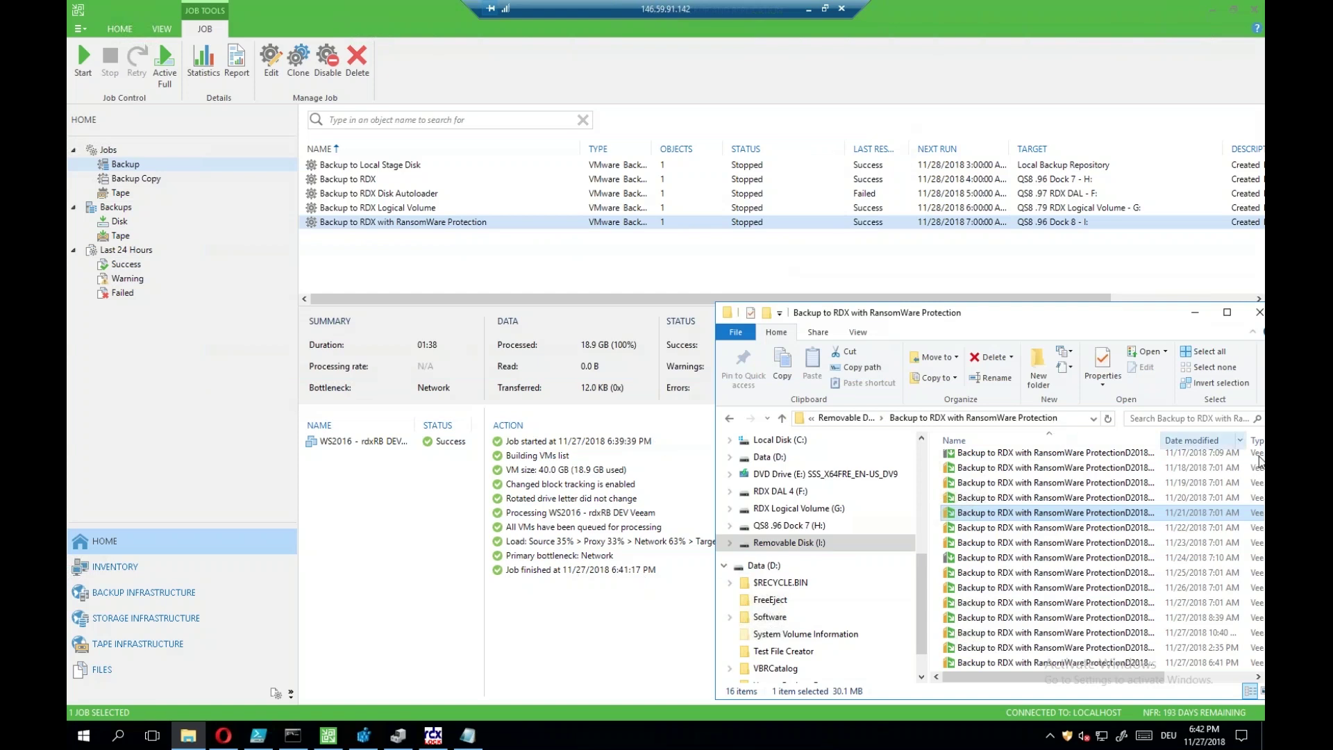
Start the Backup to RDX Disk Autoloader job and bring the RDX QuikStation 8 logical device page in front of its progress
{"action": "left_click", "coordinate": [398, 196]}
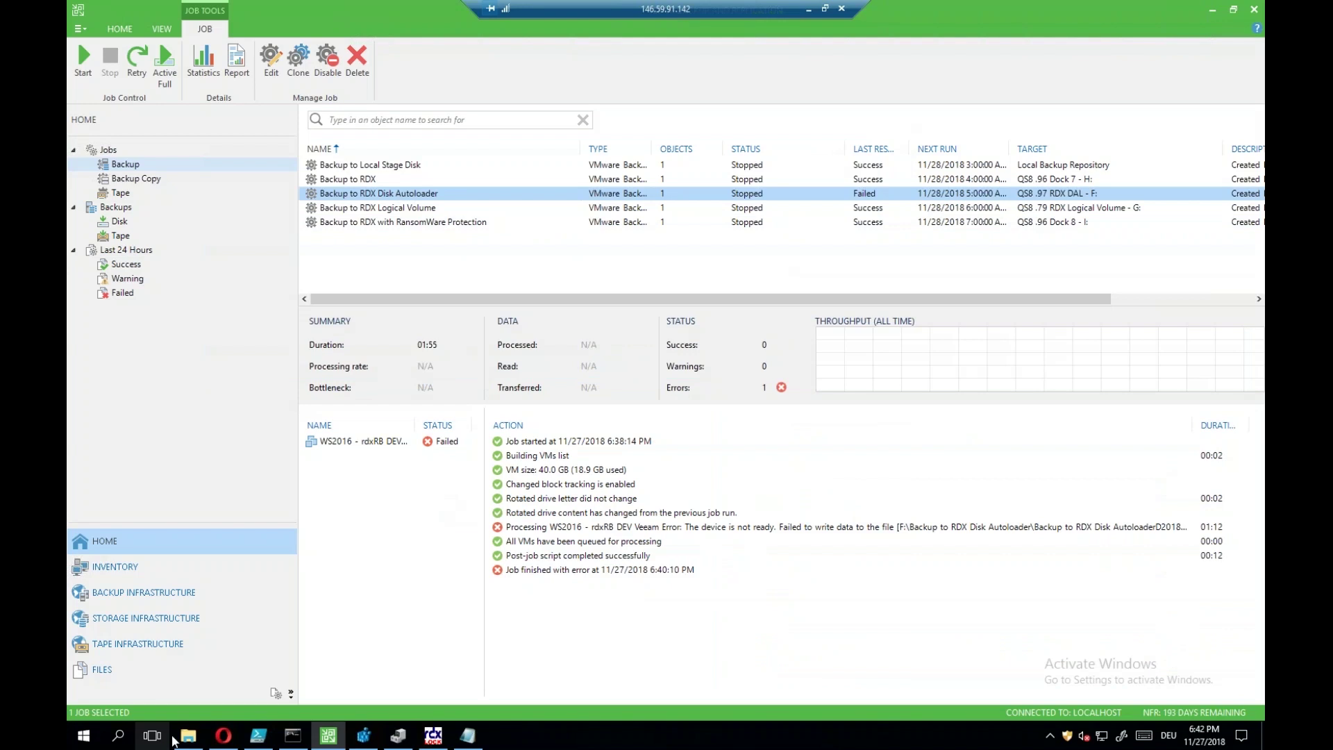
{"action": "left_click", "coordinate": [223, 736]}
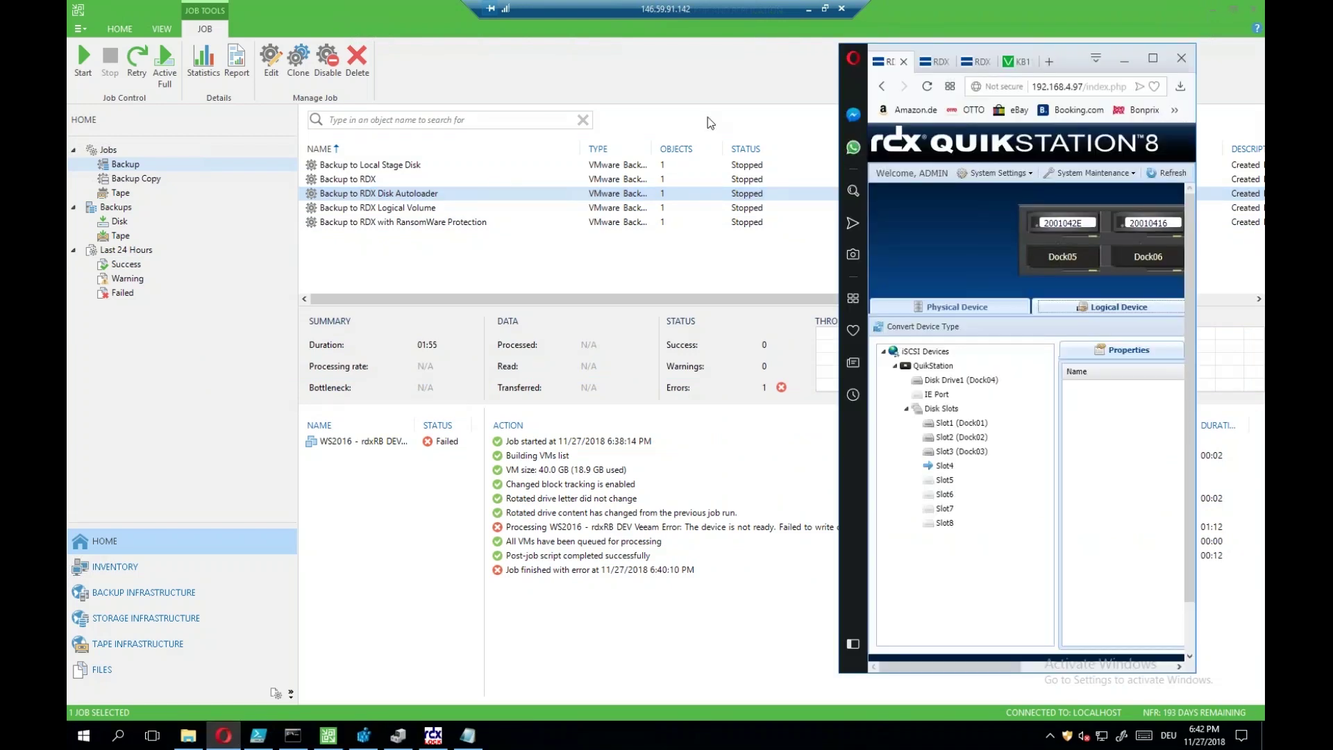
{"action": "right_click", "coordinate": [397, 195]}
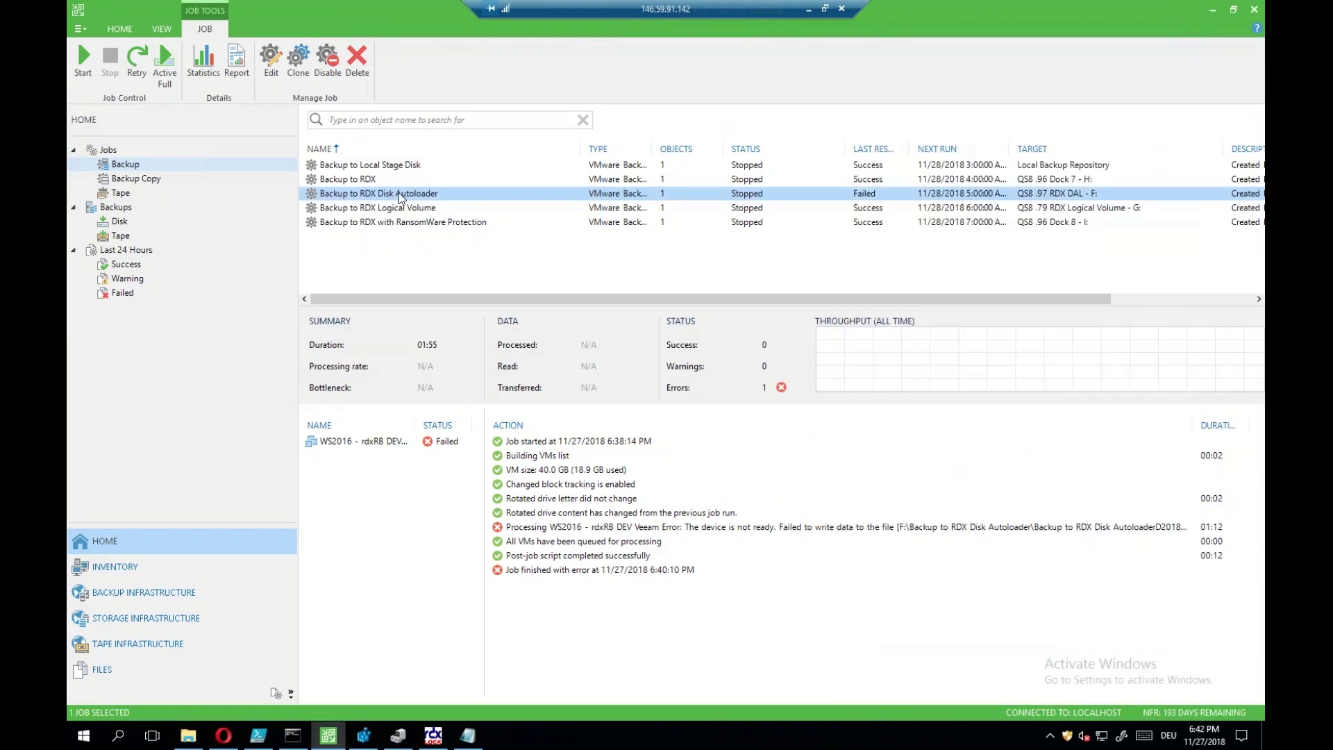
{"action": "left_click", "coordinate": [432, 200]}
{"action": "left_click", "coordinate": [223, 735]}
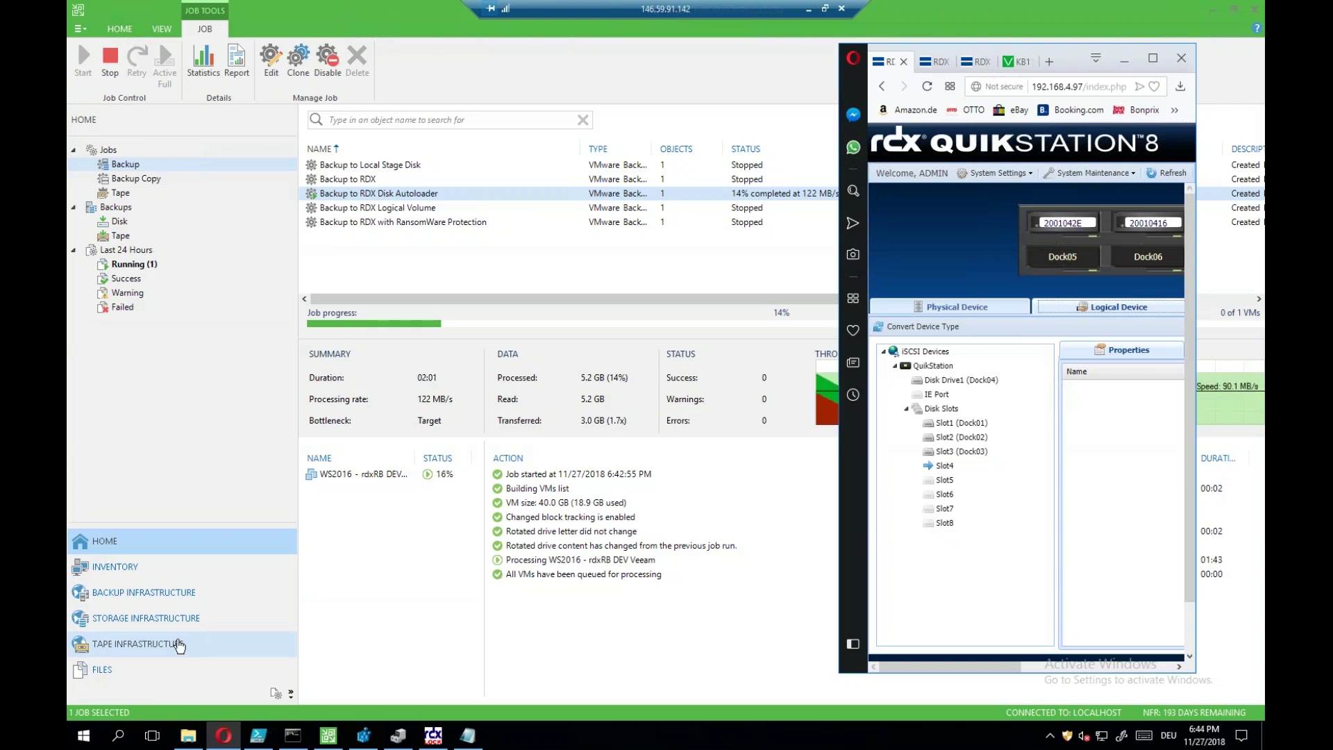
In Tape Infrastructure, review the TANDBERG StorageLoader 3.47 library's properties without saving changes, and view its drives and media
{"action": "left_click", "coordinate": [179, 646]}
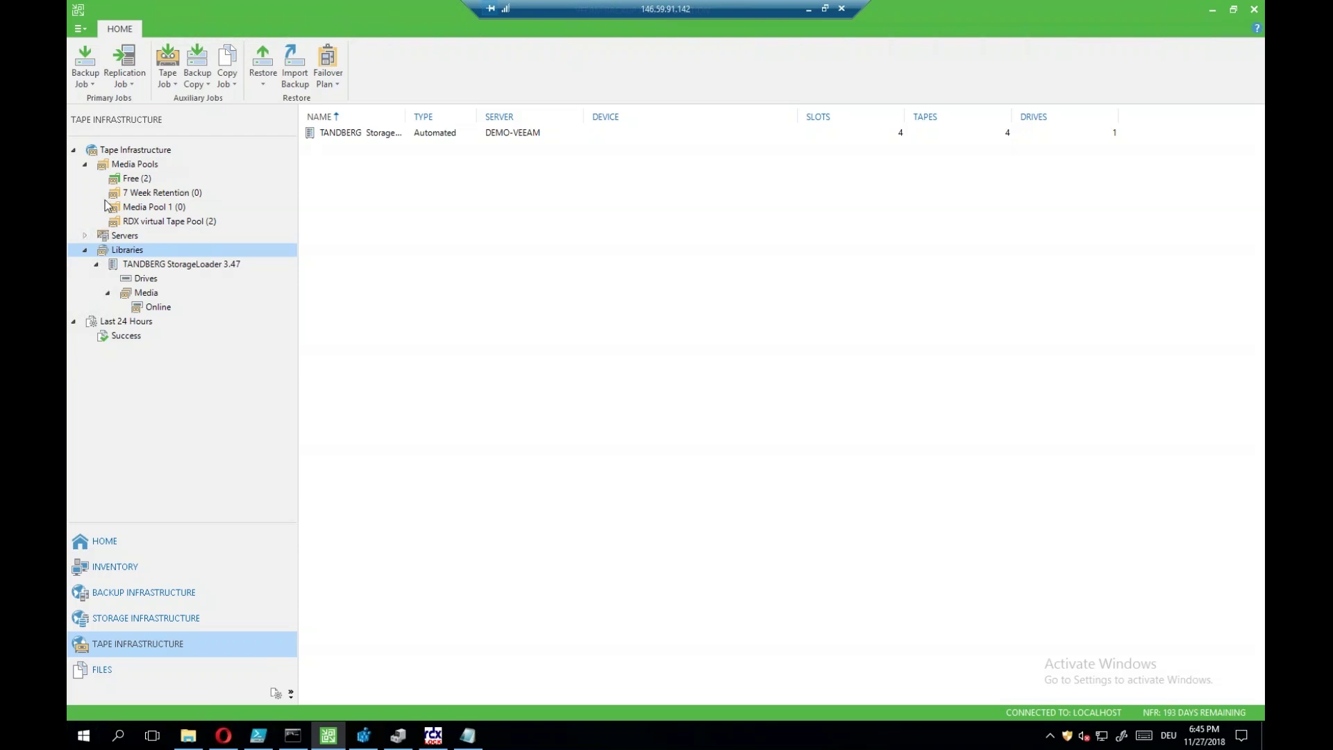
{"action": "left_click", "coordinate": [136, 267]}
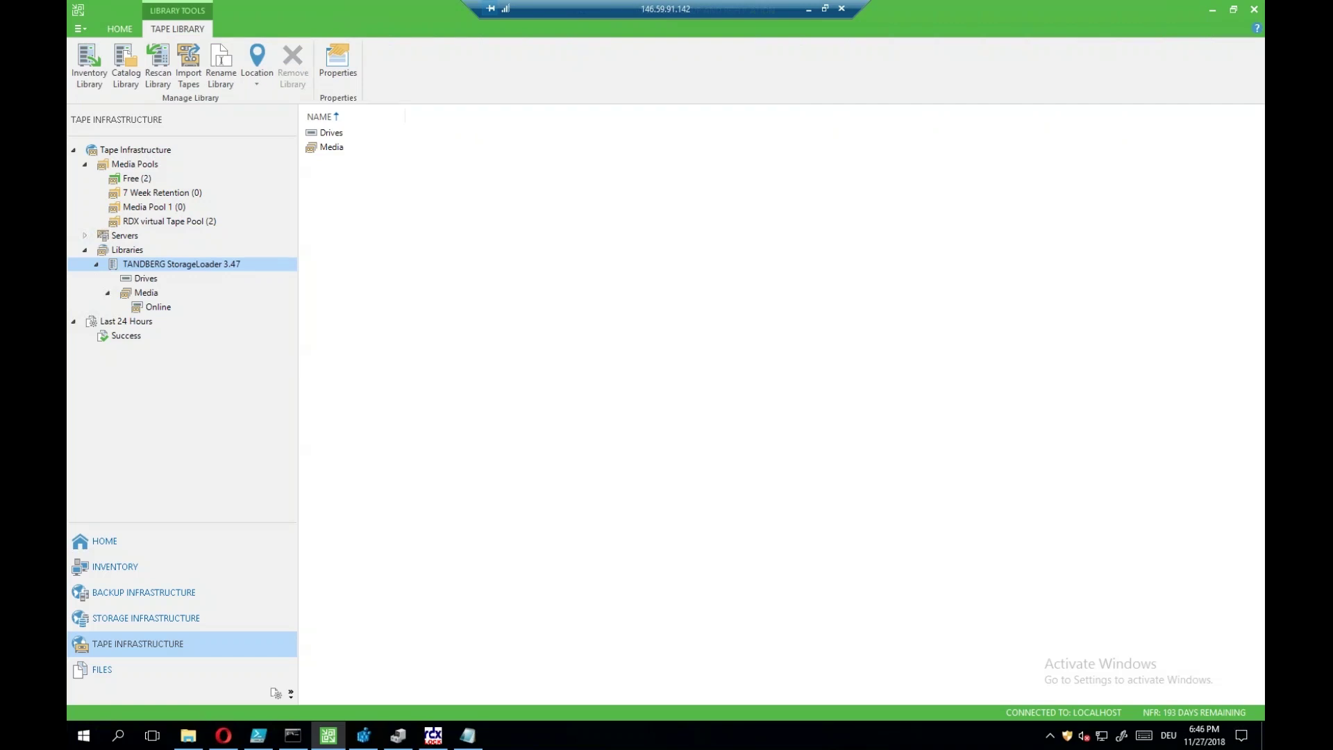
{"action": "right_click", "coordinate": [137, 265]}
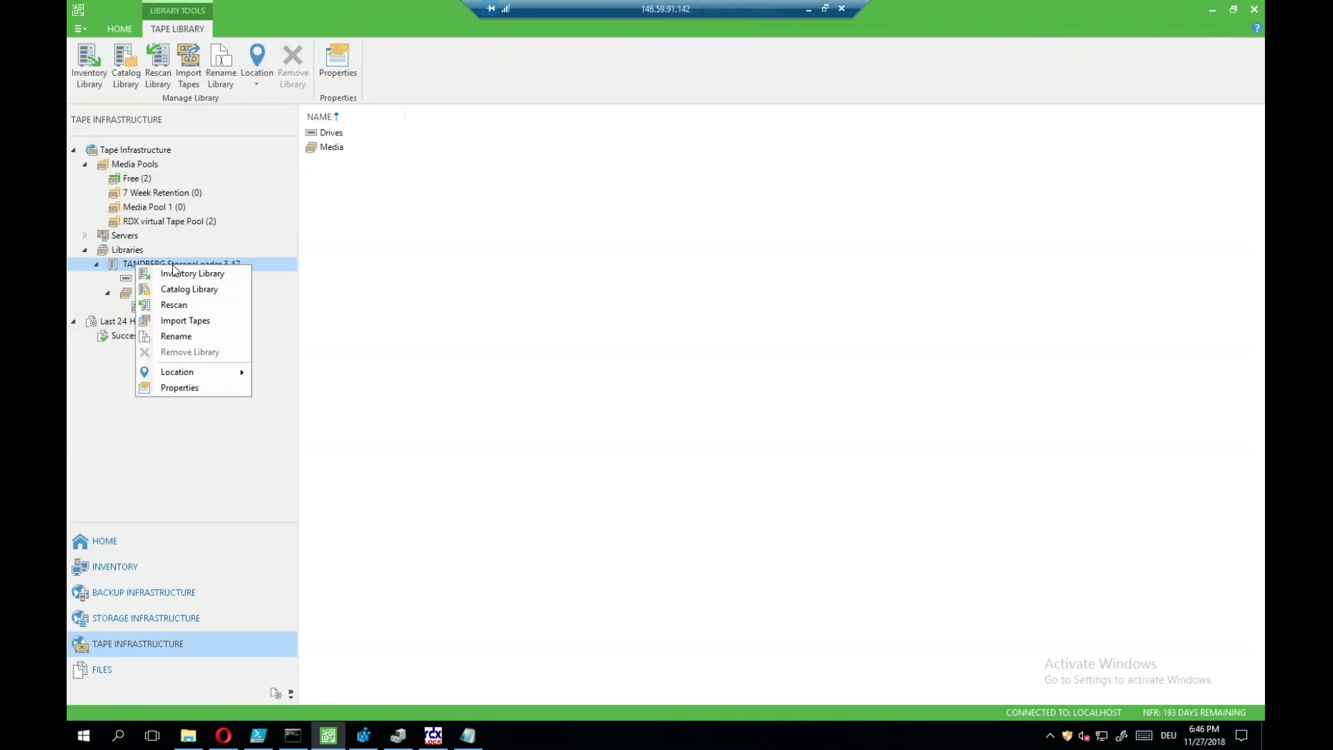
{"action": "left_click", "coordinate": [175, 389]}
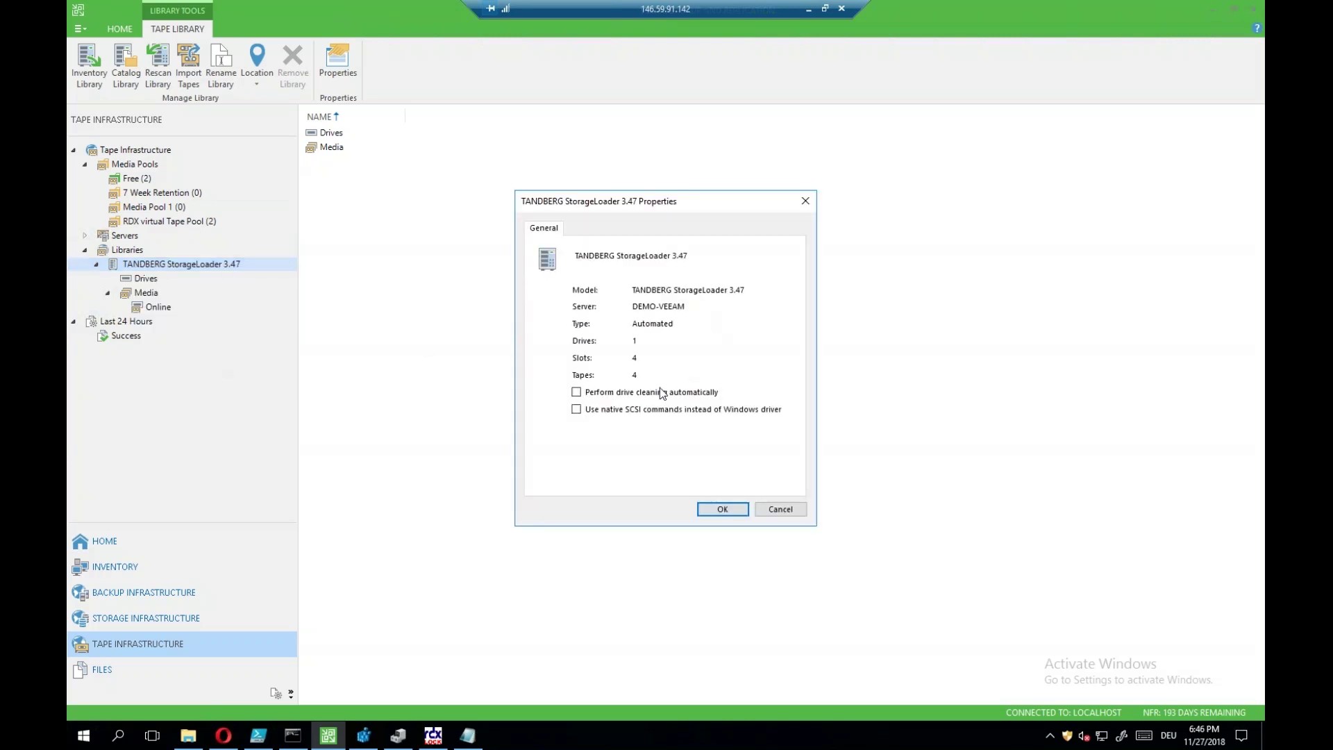
{"action": "left_click", "coordinate": [577, 409]}
{"action": "left_click", "coordinate": [576, 410]}
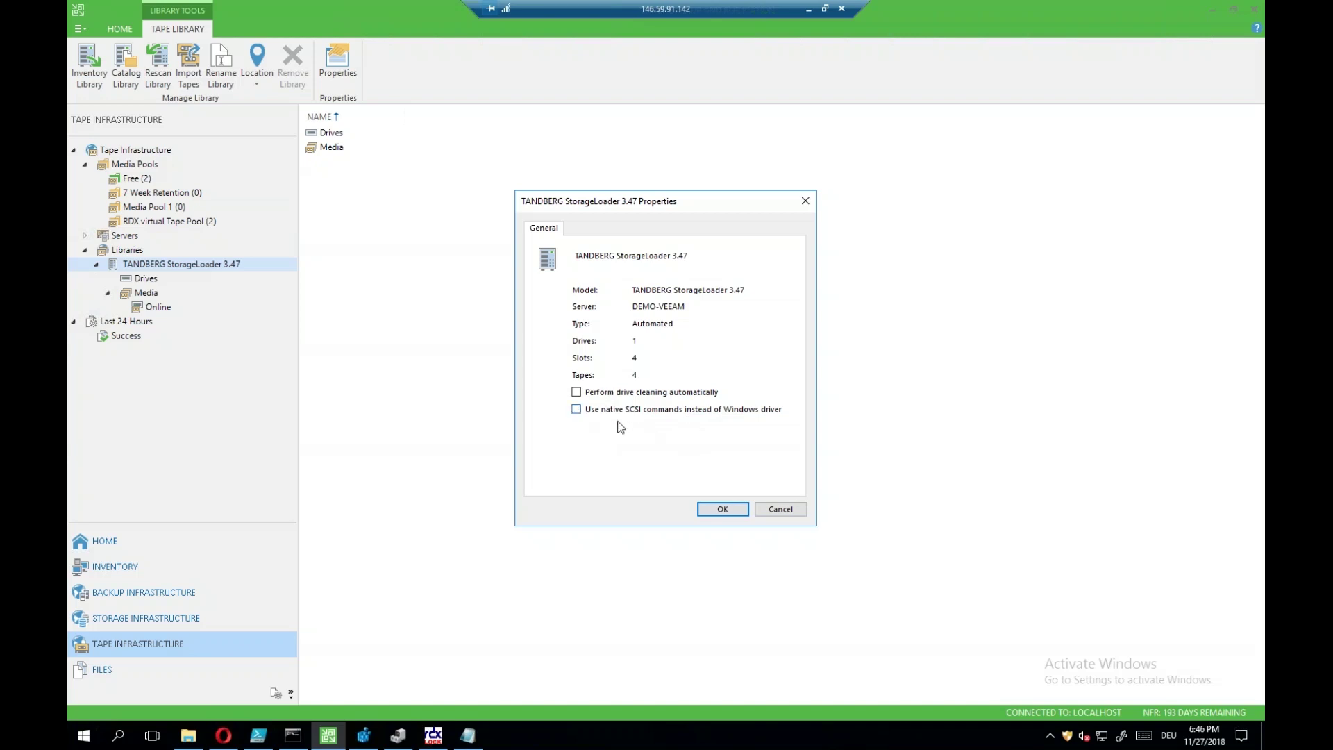
{"action": "left_click", "coordinate": [779, 510]}
{"action": "left_click", "coordinate": [156, 279]}
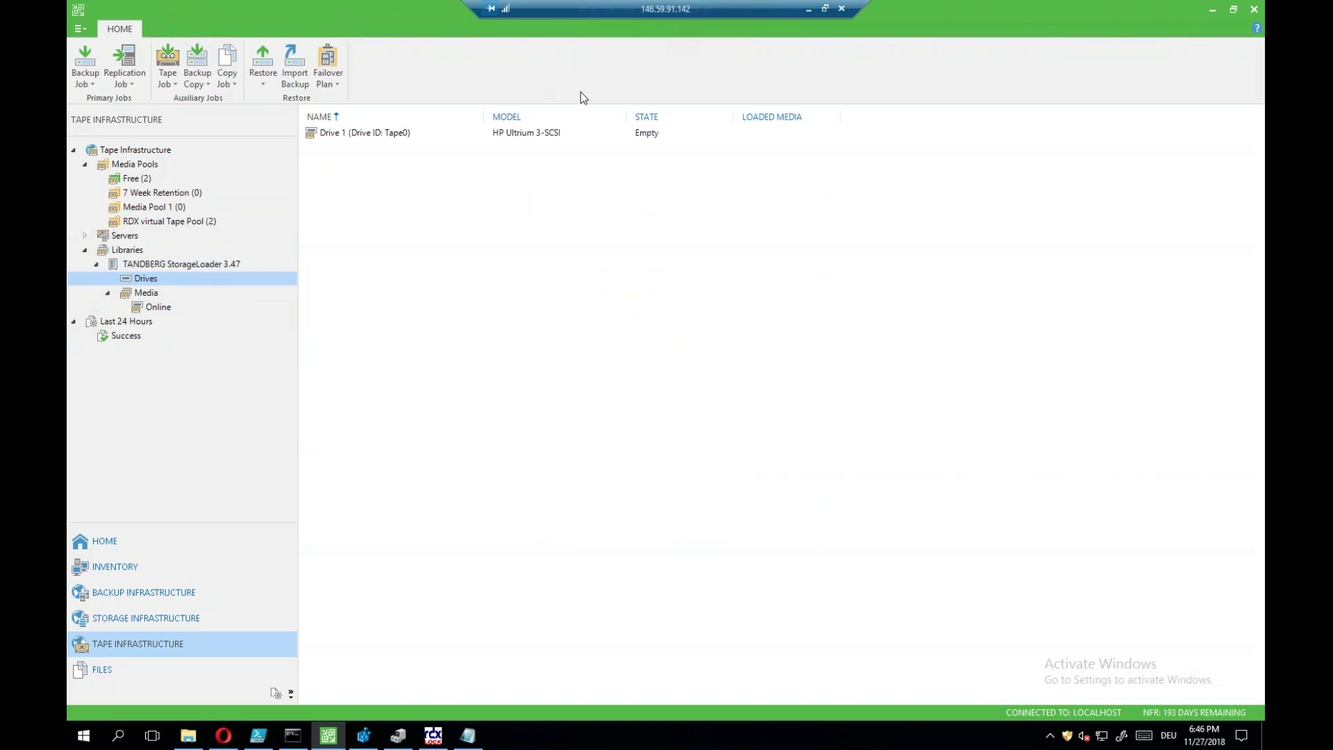
{"action": "left_click", "coordinate": [150, 295]}
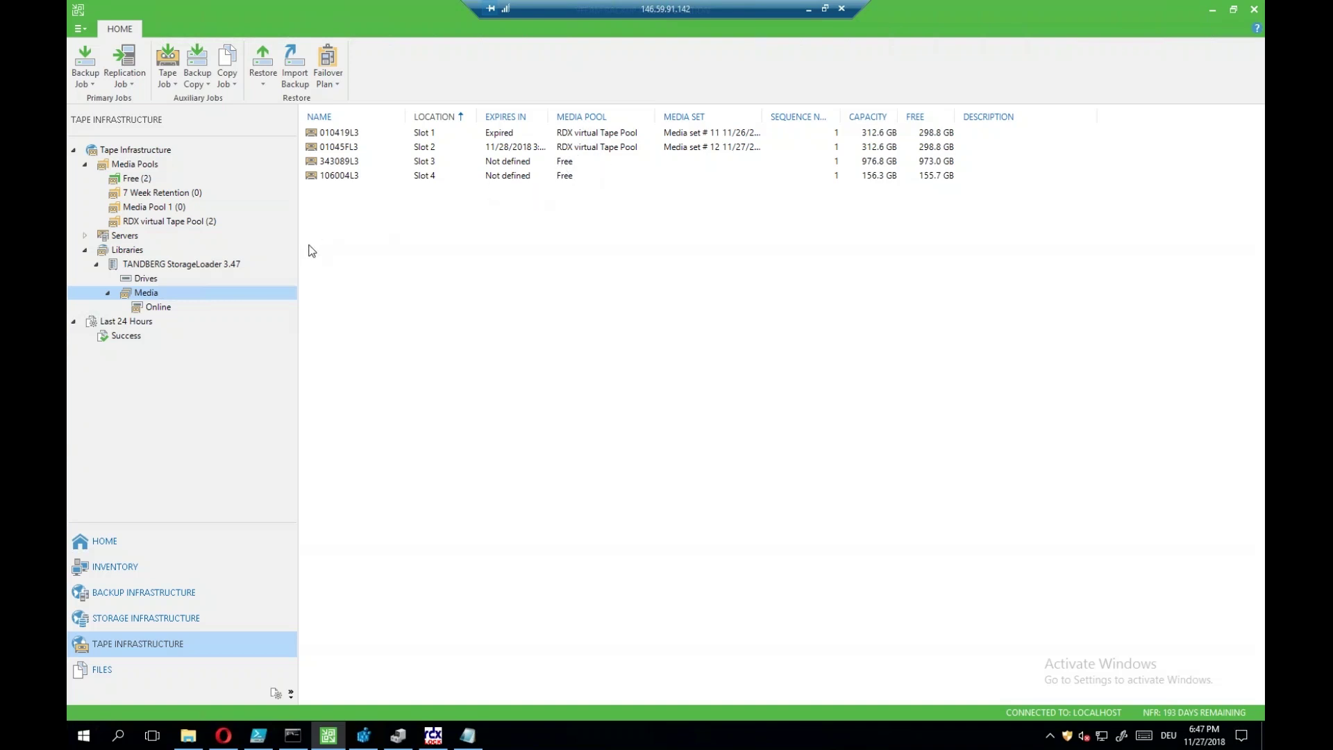
Begin a new backup-to-tape job for backups under the proposed name and add Local Backup Repository as its source
{"action": "left_click", "coordinate": [172, 77]}
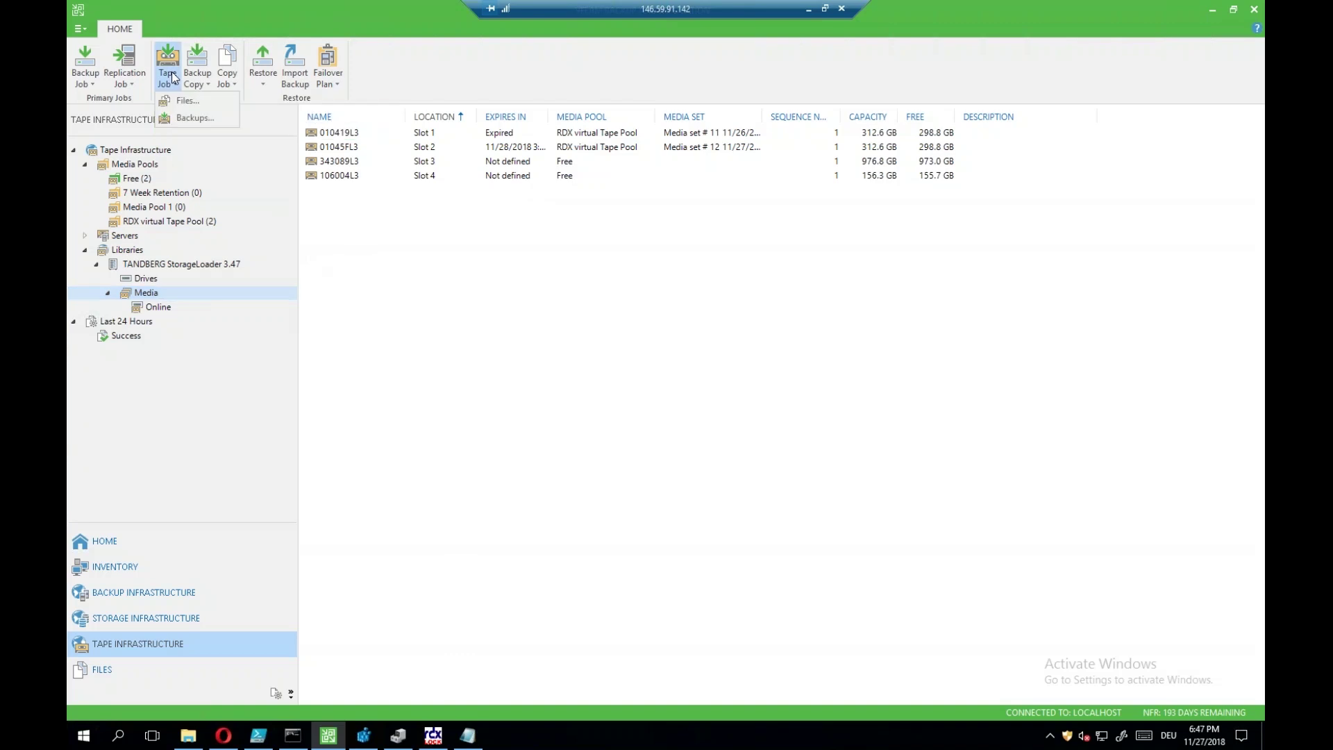
{"action": "left_click", "coordinate": [187, 119]}
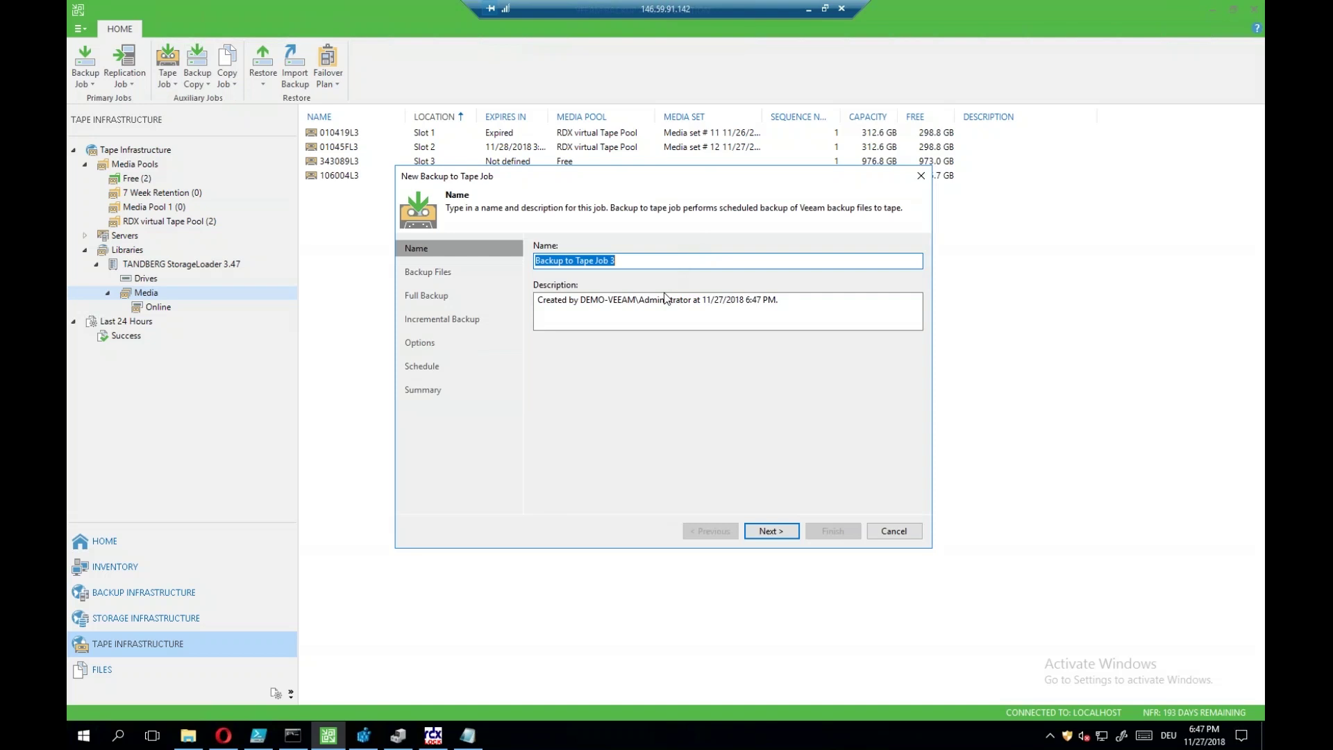
{"action": "left_click", "coordinate": [641, 321]}
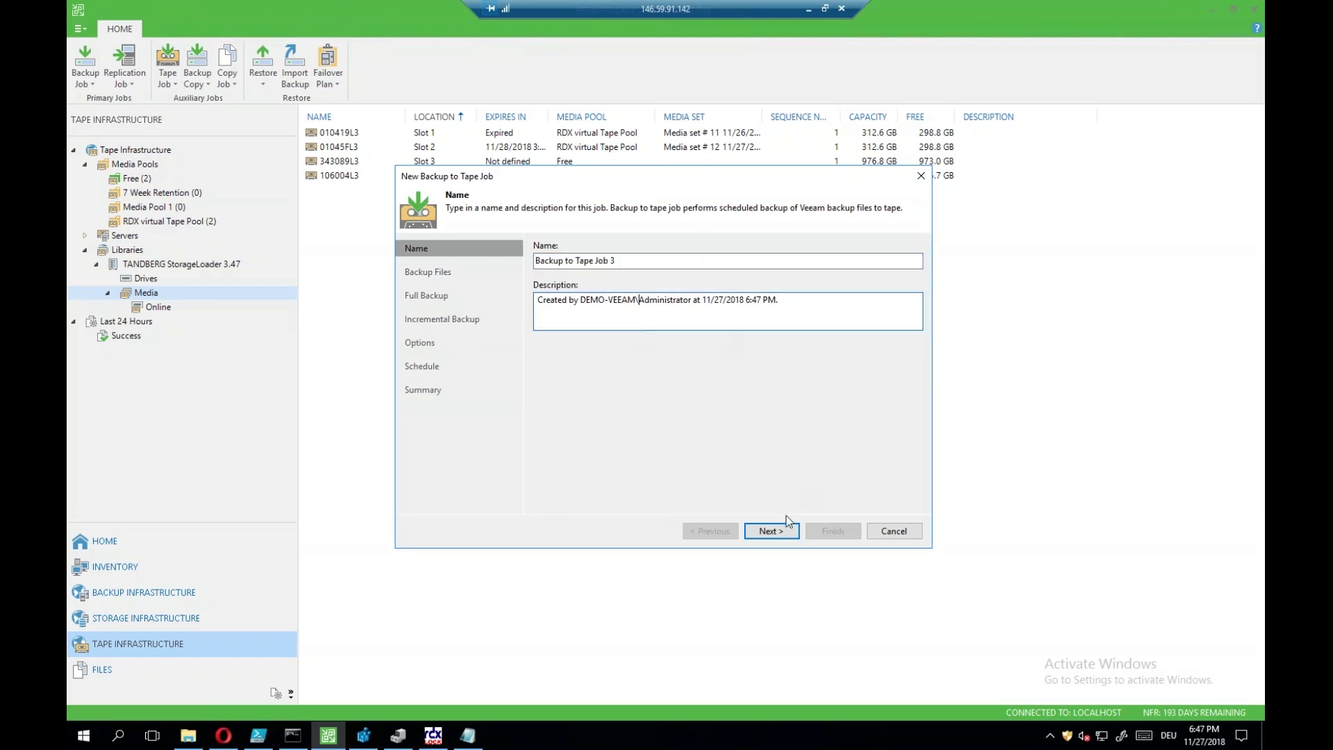
{"action": "left_click", "coordinate": [772, 531]}
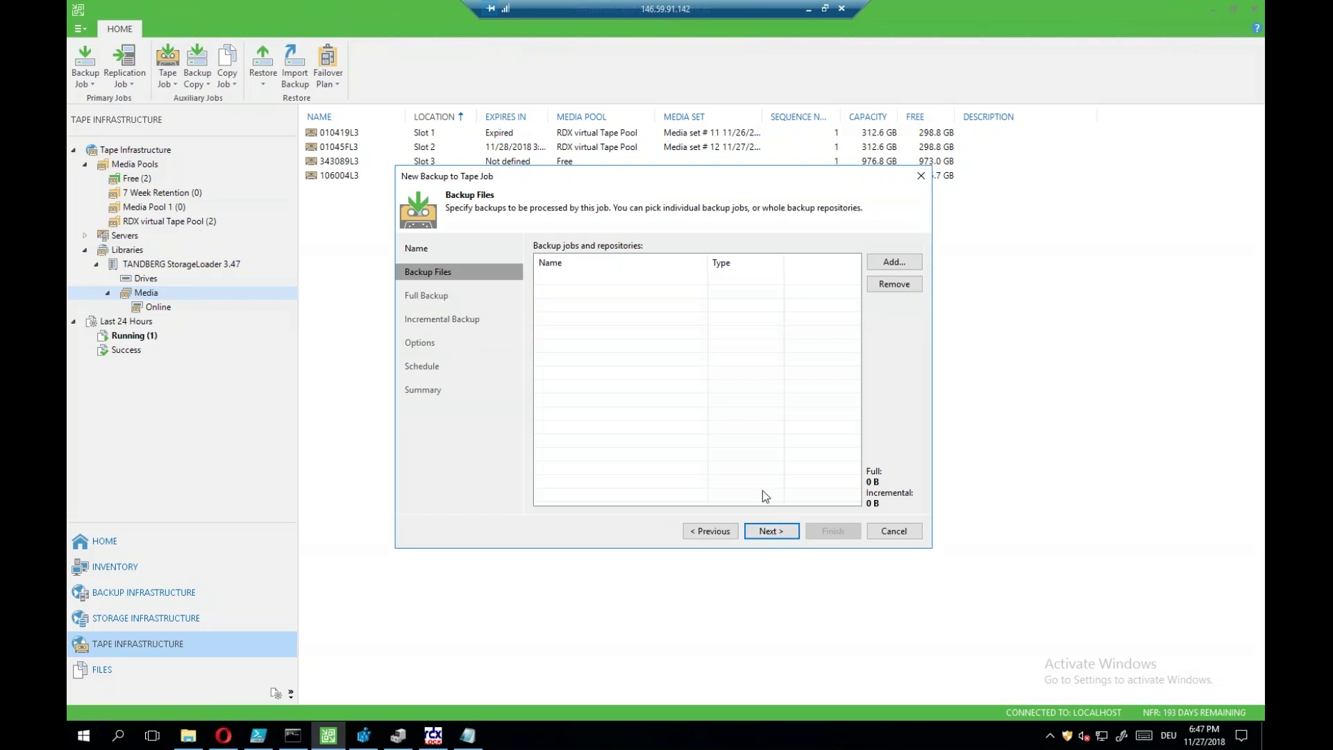
{"action": "left_click", "coordinate": [893, 259]}
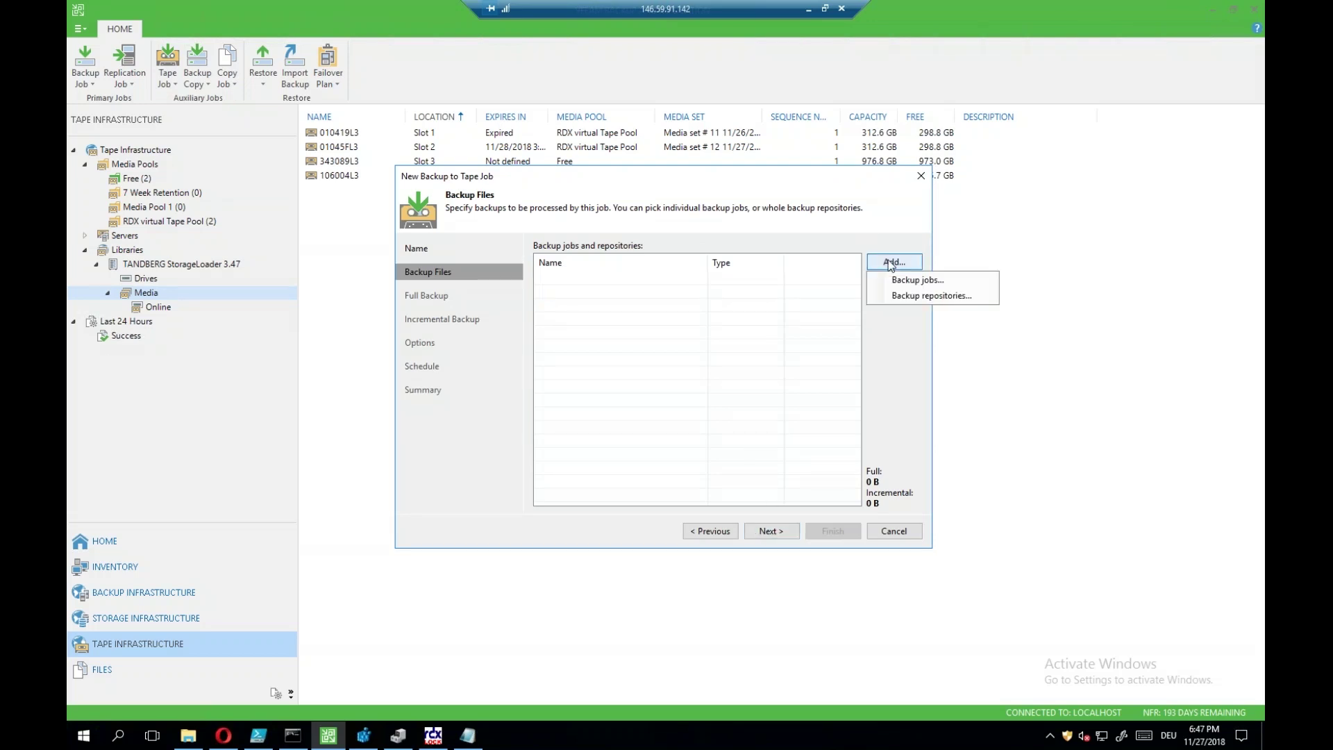
{"action": "left_click", "coordinate": [916, 295]}
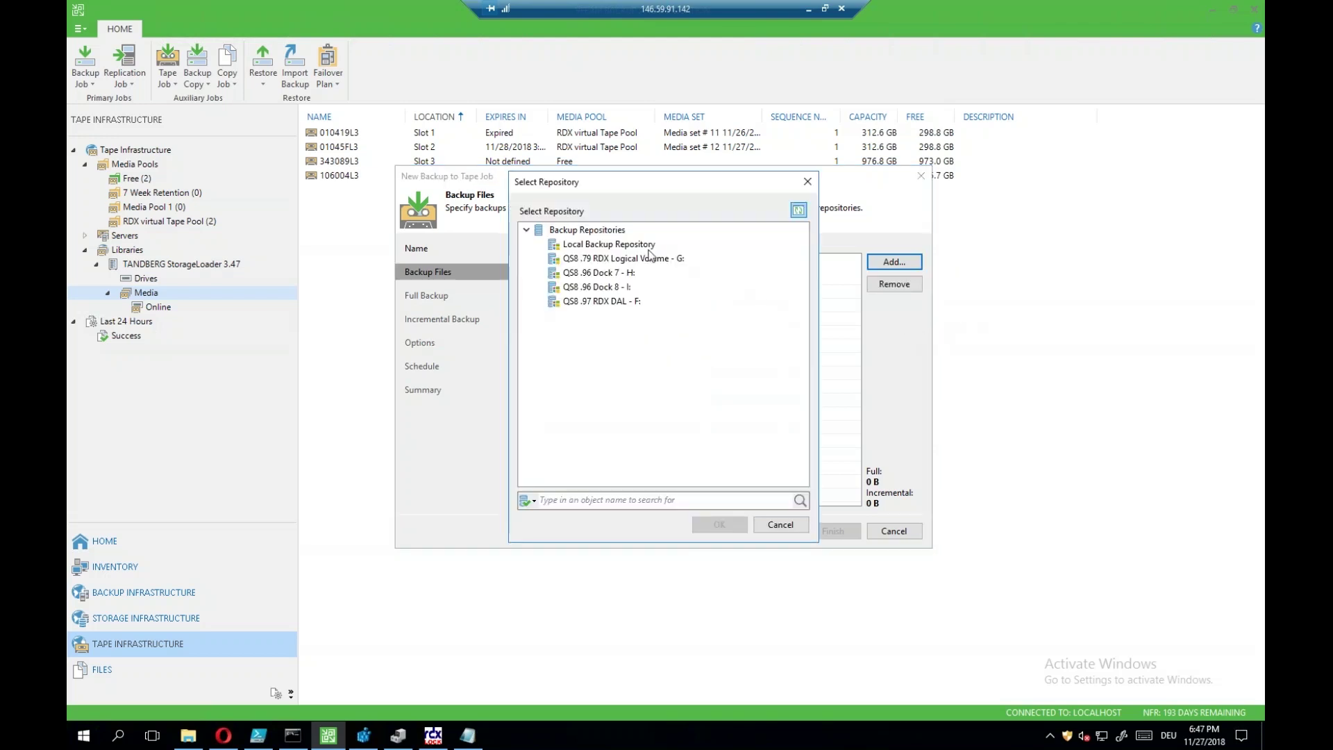
{"action": "left_click", "coordinate": [625, 246]}
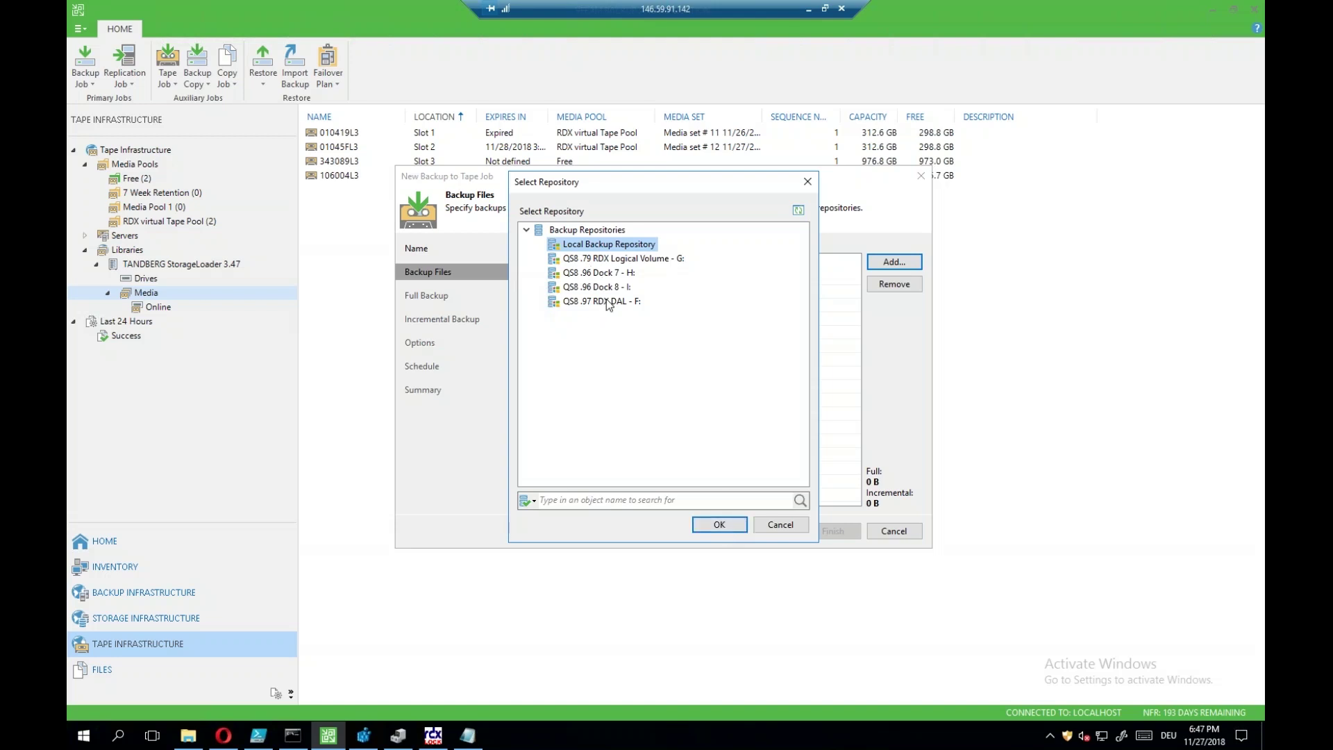
{"action": "left_click", "coordinate": [731, 525]}
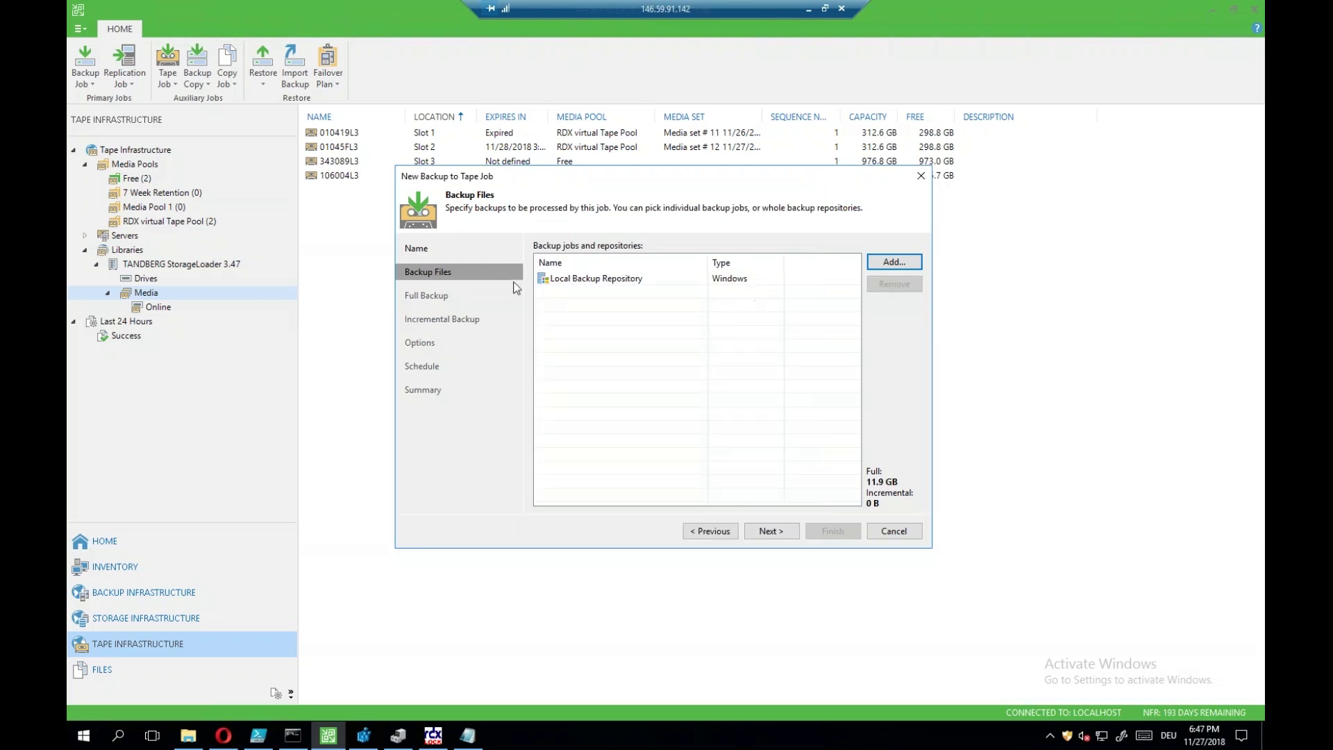
{"action": "left_click", "coordinate": [773, 532]}
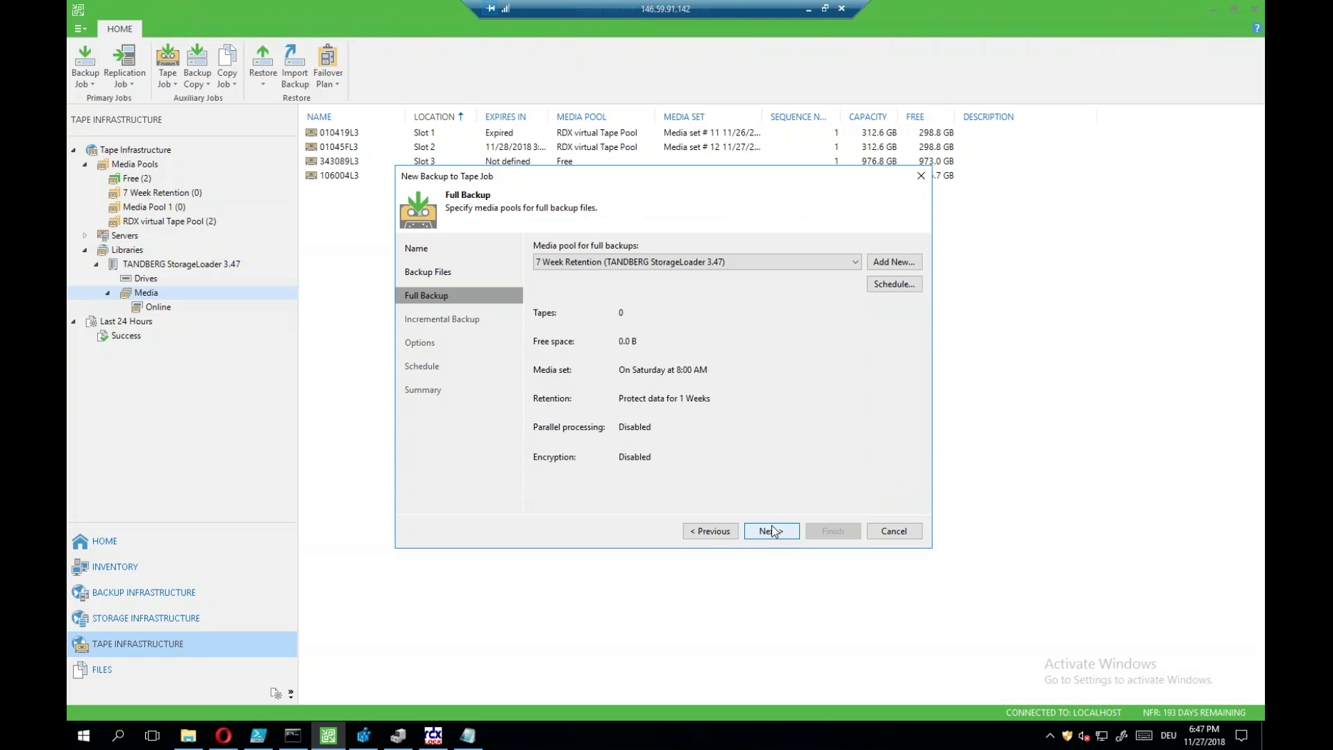
Assign RDX virtual Tape Pool to full backups and keep the 7 Week Retention pool for archiving incremental backups
{"action": "left_click", "coordinate": [656, 263]}
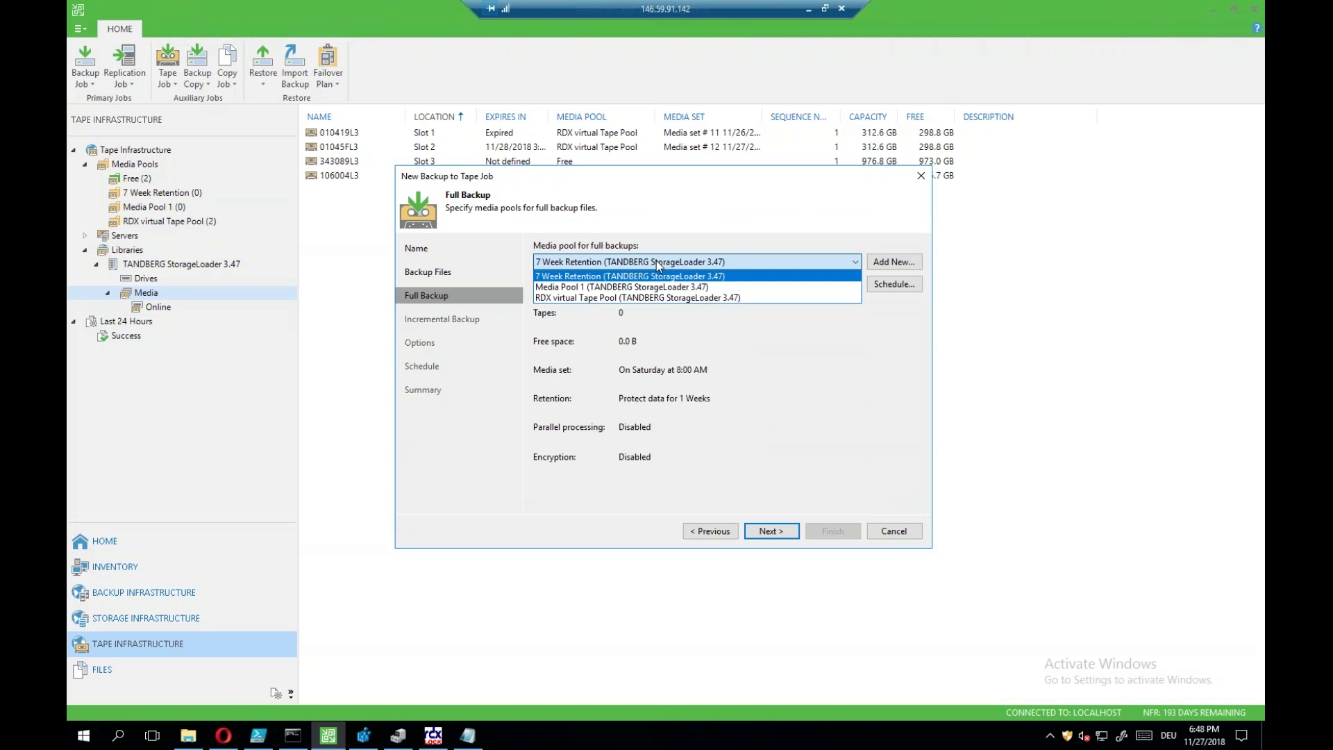
{"action": "left_click", "coordinate": [657, 298]}
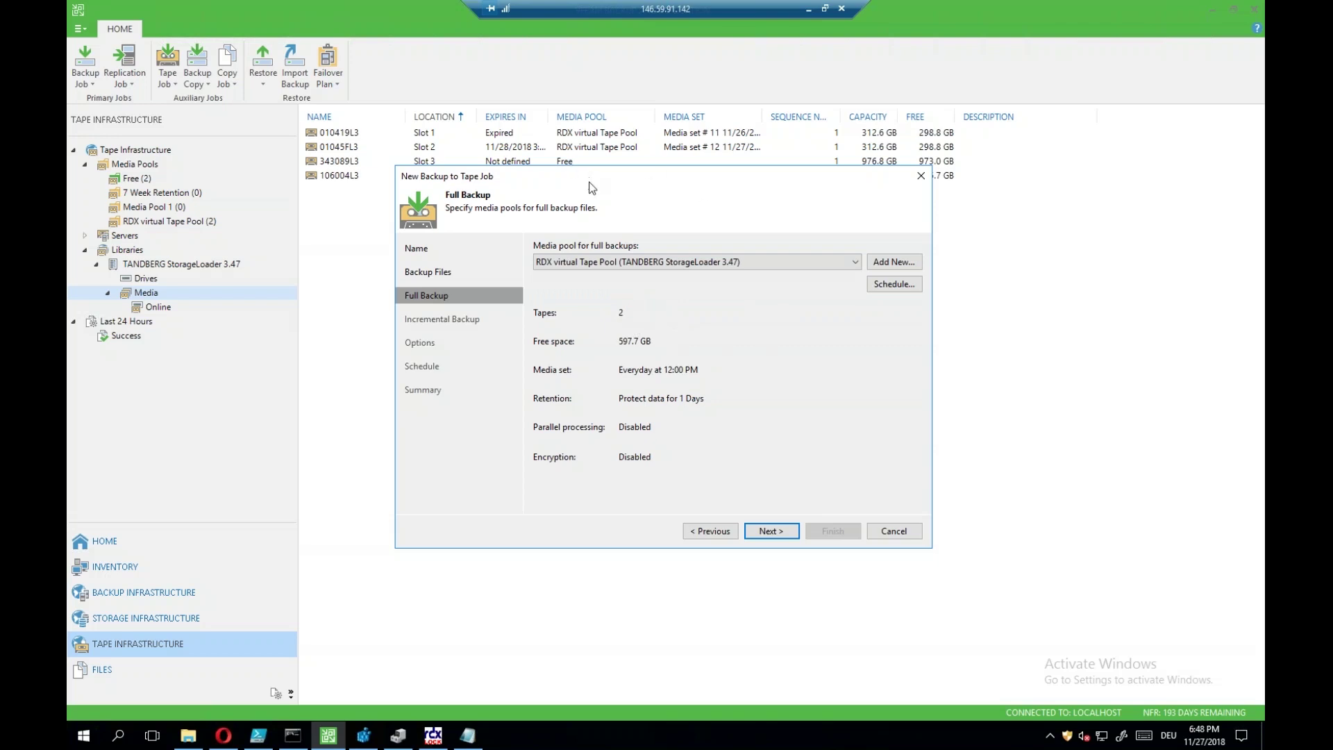
{"action": "left_click_drag", "start_coordinate": [589, 183], "coordinate": [592, 229]}
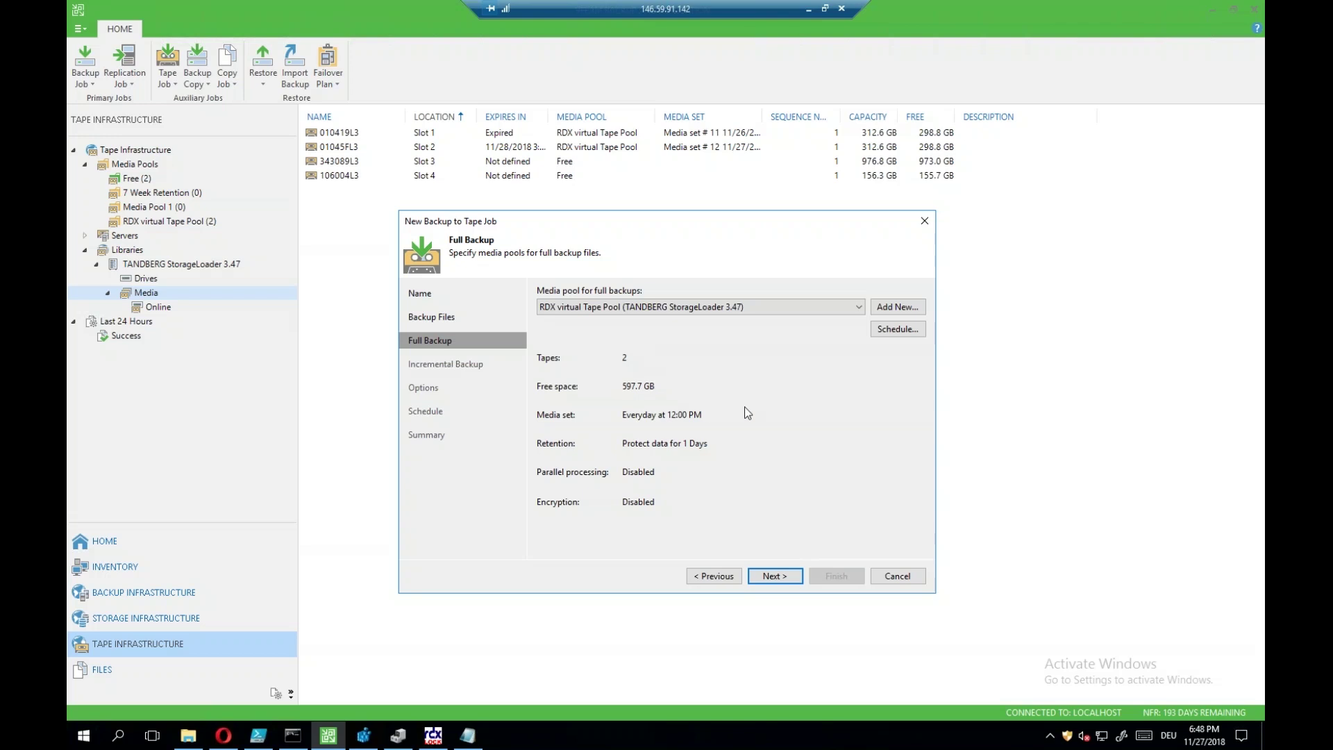
{"action": "left_click", "coordinate": [780, 577]}
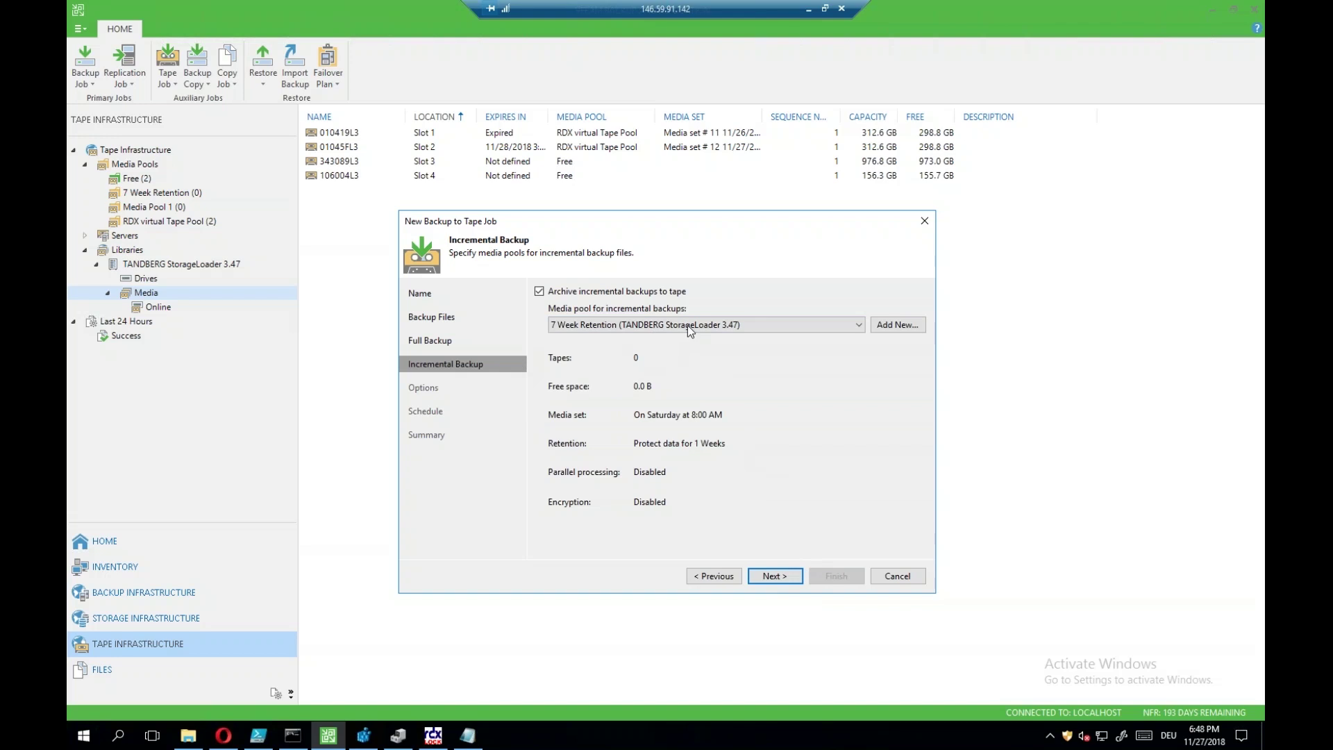
{"action": "left_click", "coordinate": [783, 576]}
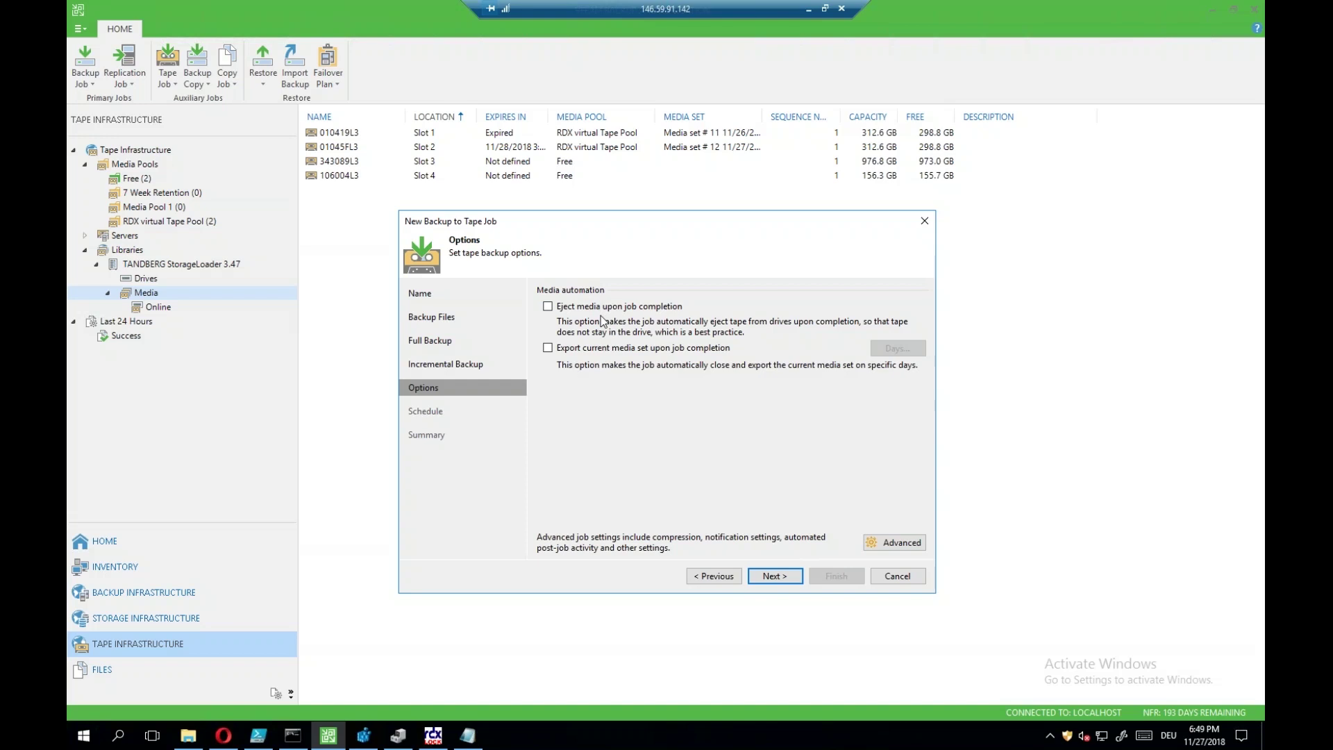
Set the tape job to export the current media set upon completion, leaving media ejection off
{"action": "left_click", "coordinate": [548, 307]}
{"action": "left_click", "coordinate": [549, 307]}
{"action": "left_click", "coordinate": [548, 348]}
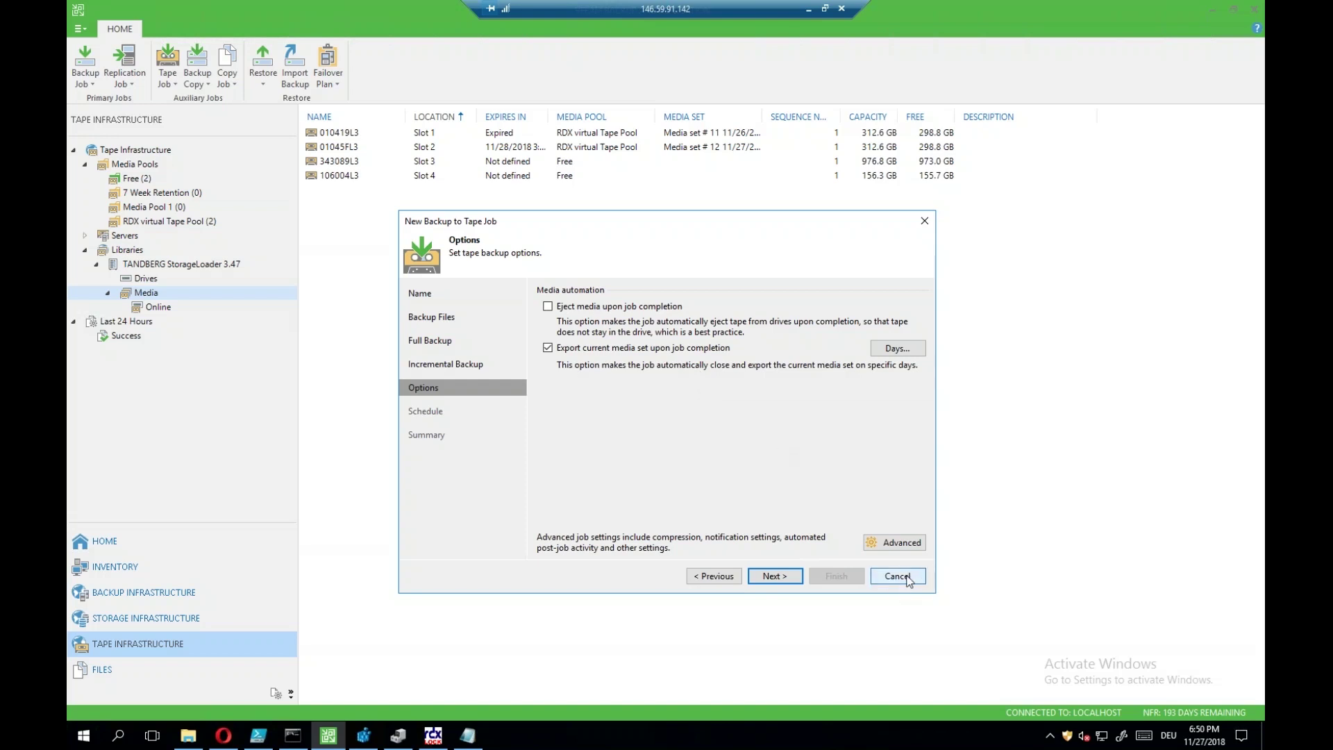
{"action": "left_click", "coordinate": [771, 576]}
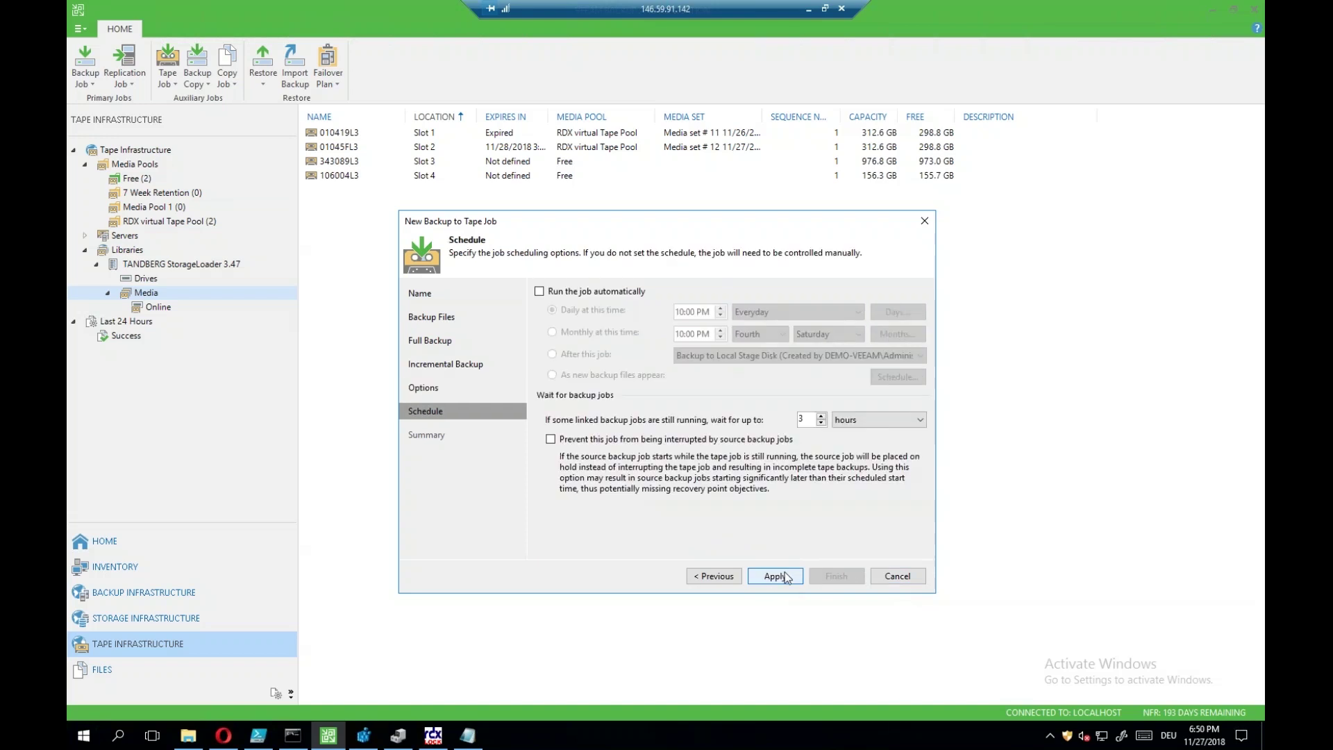
Enable automatic runs of the tape job every day at 10:00 PM, and exit the wizard without applying changes
{"action": "left_click", "coordinate": [540, 291]}
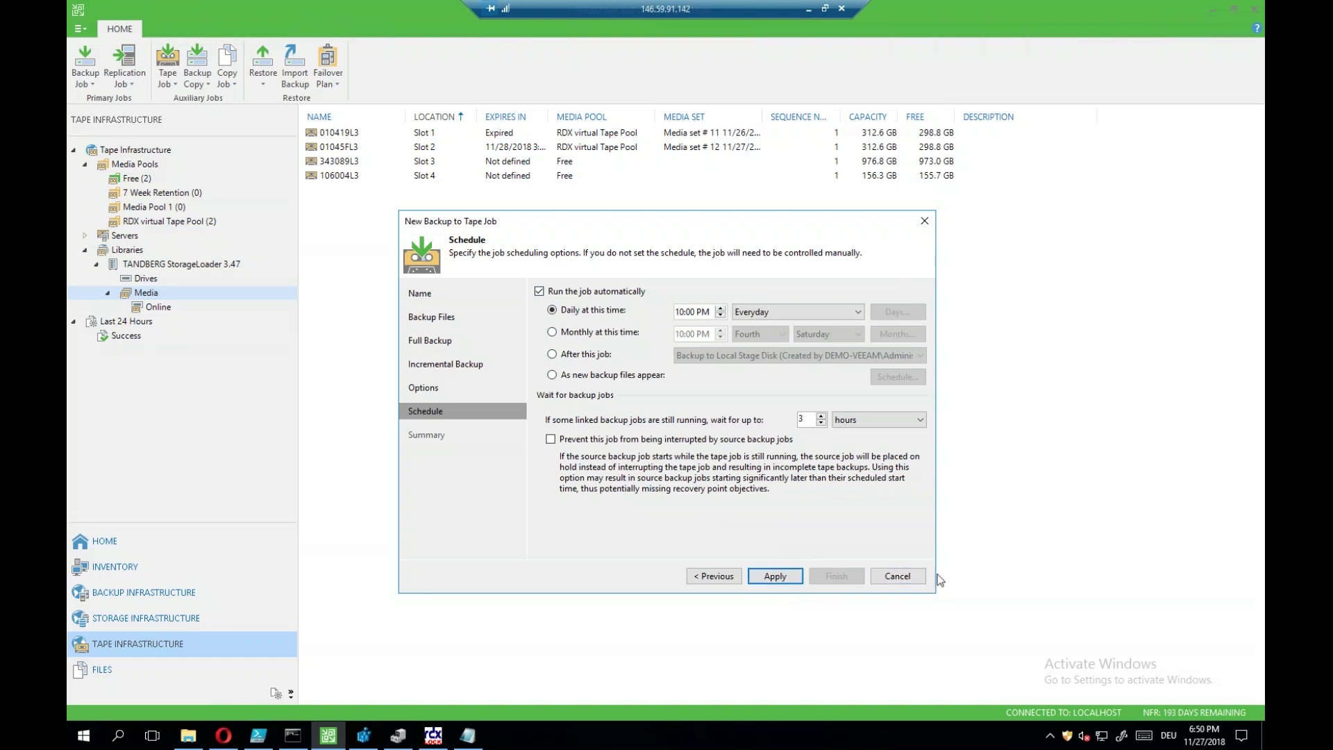
{"action": "left_click", "coordinate": [910, 580]}
{"action": "left_click", "coordinate": [910, 581]}
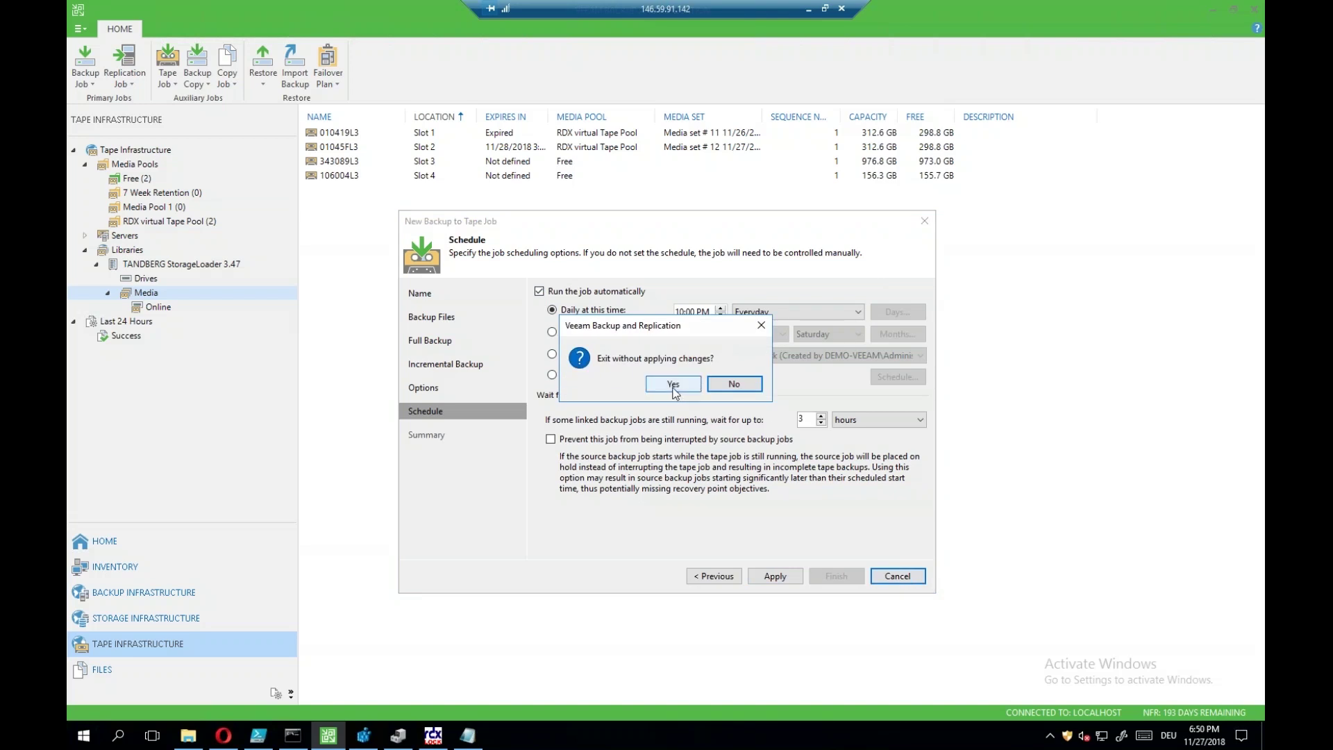
{"action": "left_click", "coordinate": [692, 386]}
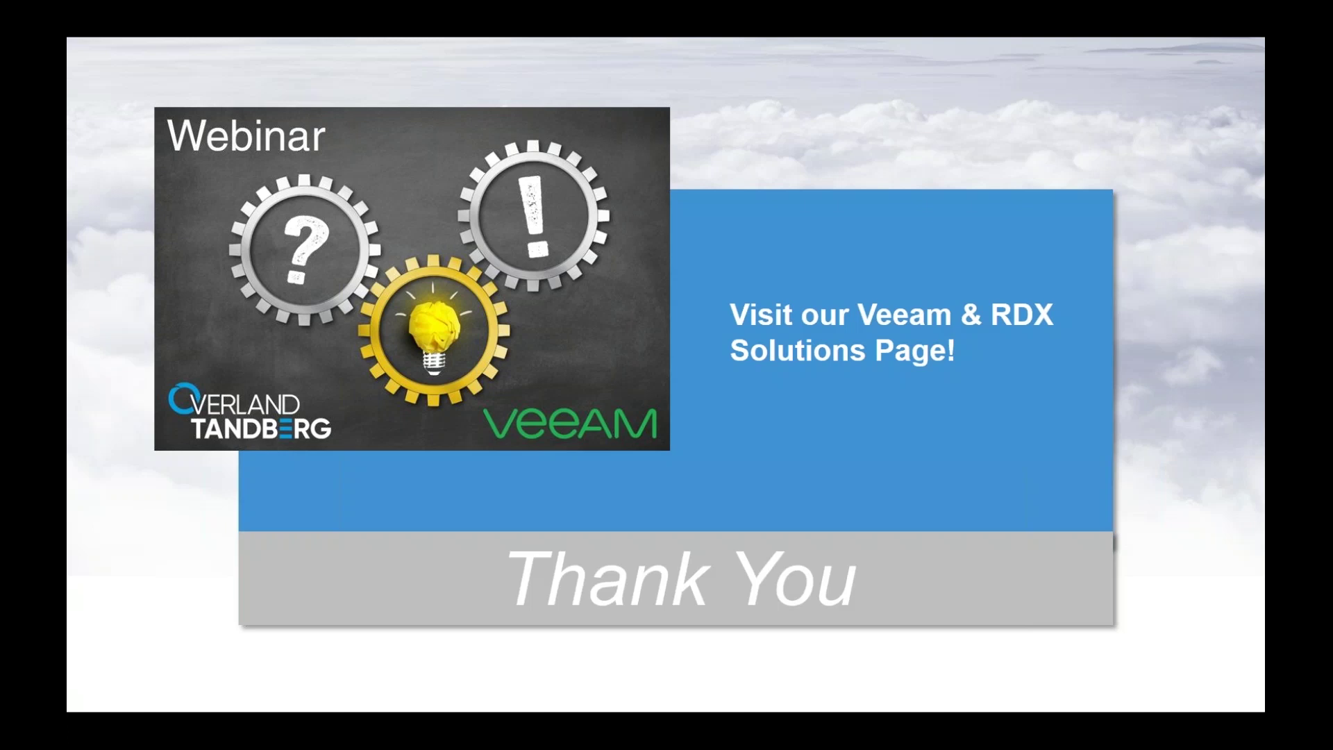
Open the Veeam & RDX solutions page from the closing slide and look through its solution brief and product links
{"action": "left_click", "coordinate": [891, 403]}
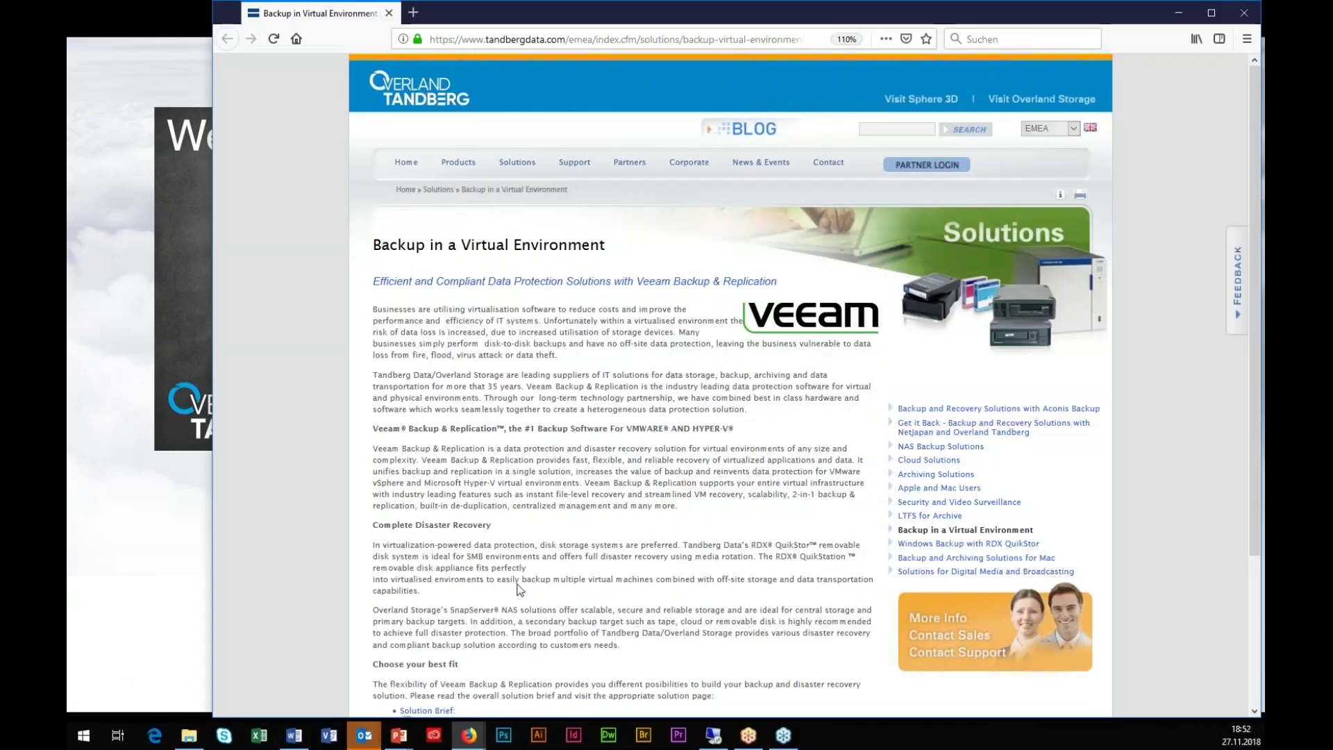
{"action": "scroll", "coordinate": [517, 589], "scroll_direction": "down", "scroll_amount": 5}
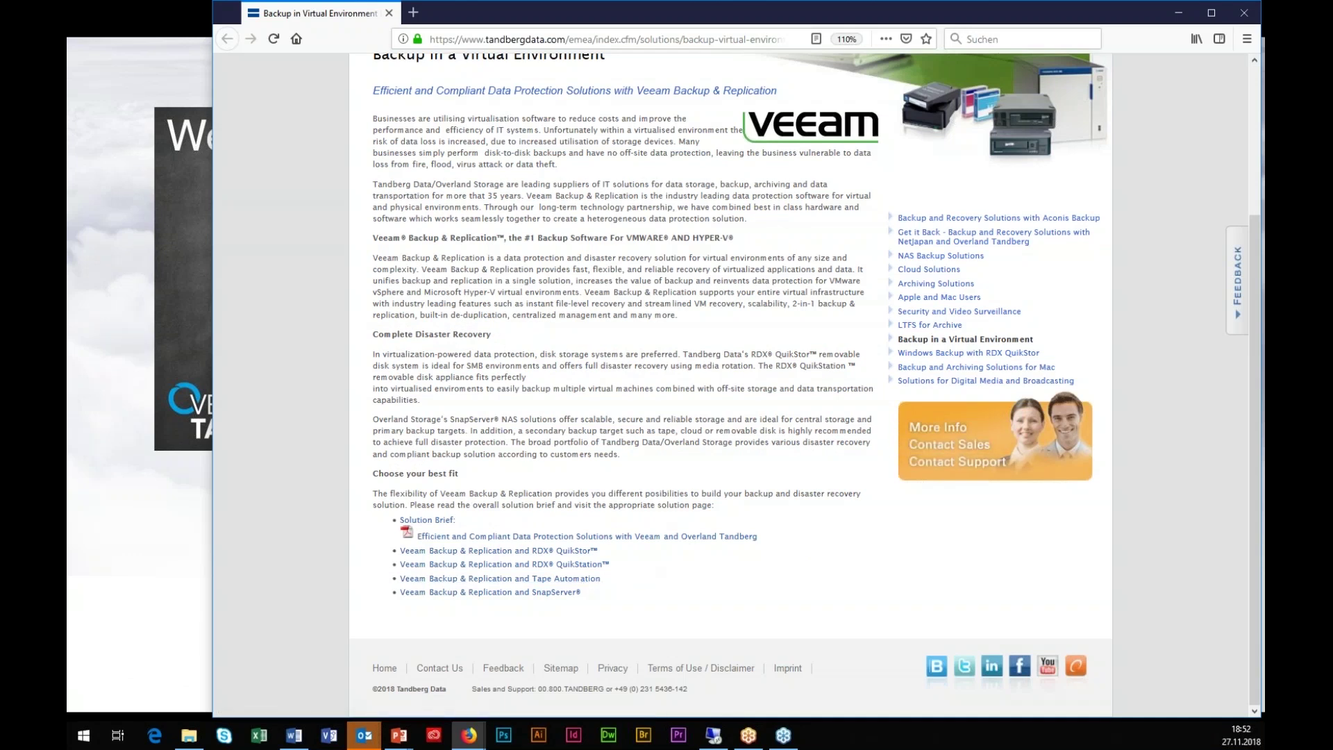
{"action": "scroll", "coordinate": [611, 531], "scroll_direction": "up", "scroll_amount": 3}
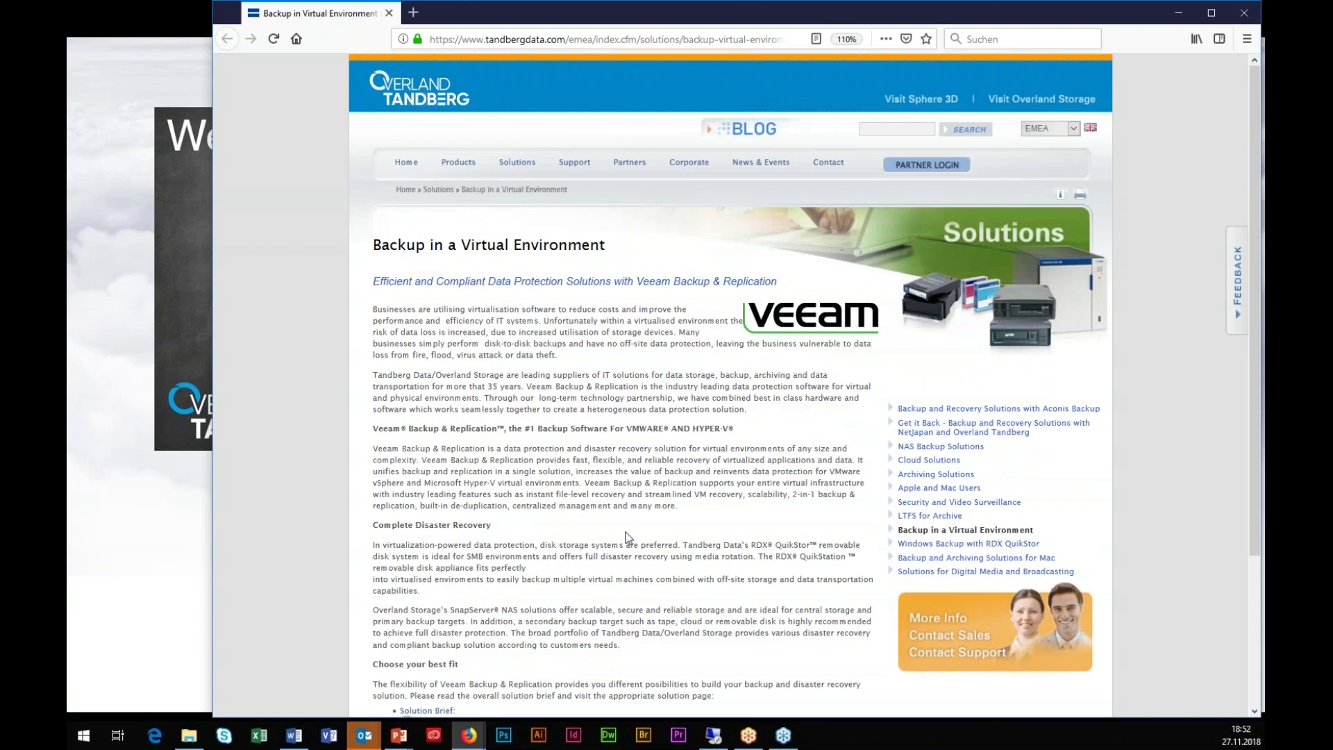
{"action": "scroll", "coordinate": [629, 518], "scroll_direction": "down", "scroll_amount": 3}
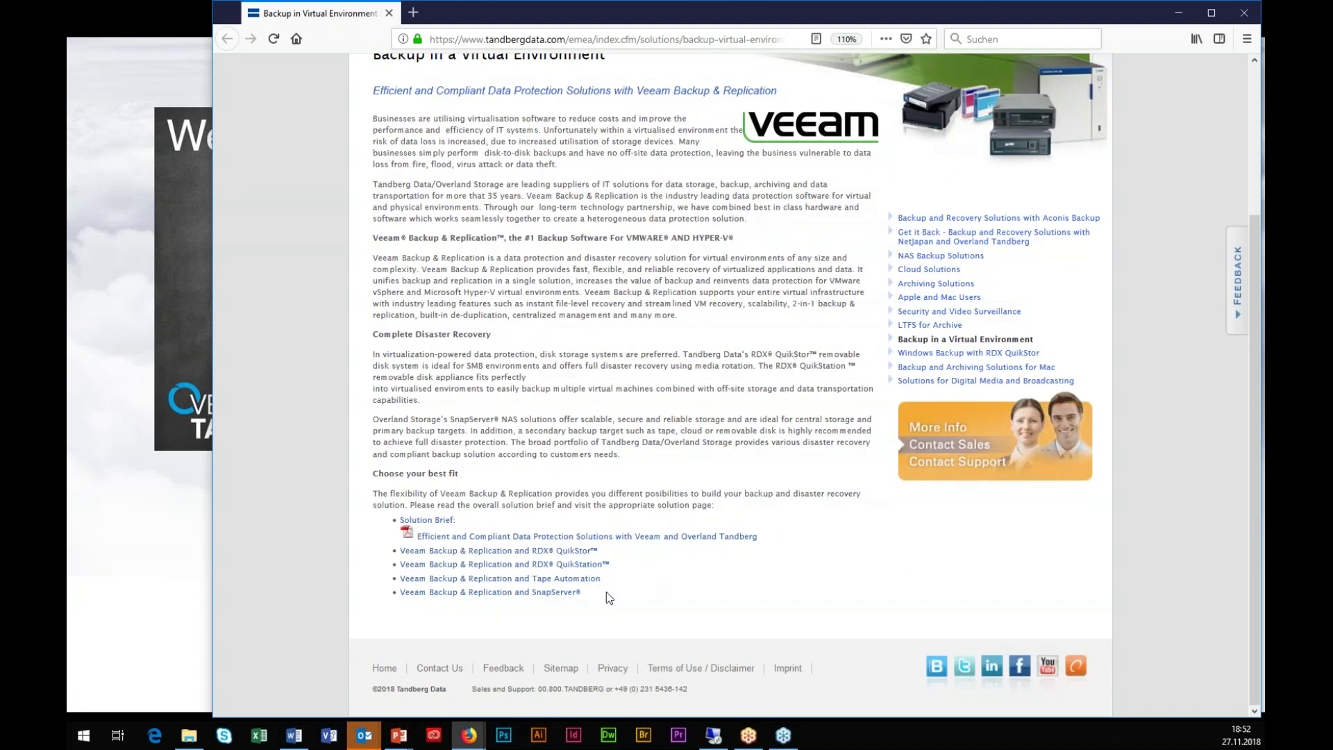
Open the Veeam Backup & Replication and RDX QuikStation article and read through to its solution and integration brief PDFs
{"action": "left_click", "coordinate": [564, 568]}
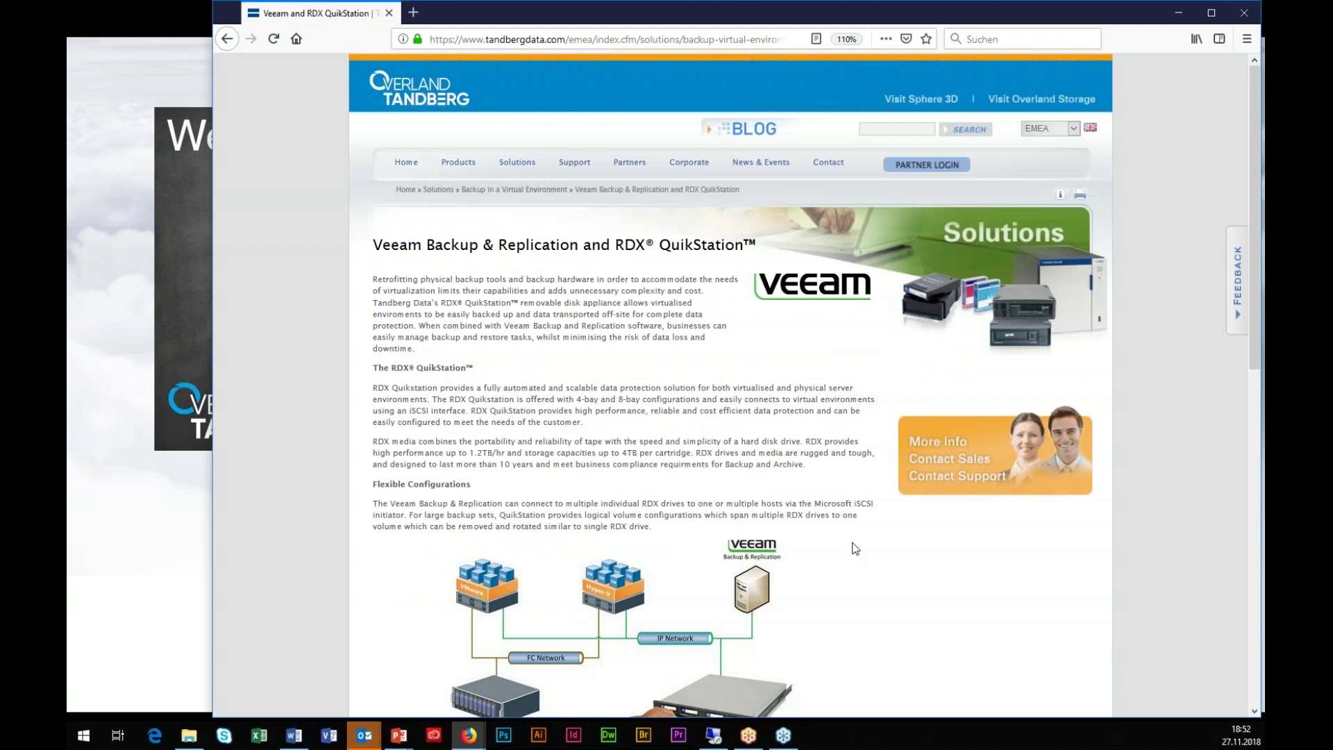
{"action": "scroll", "coordinate": [856, 548], "scroll_direction": "down", "scroll_amount": 7}
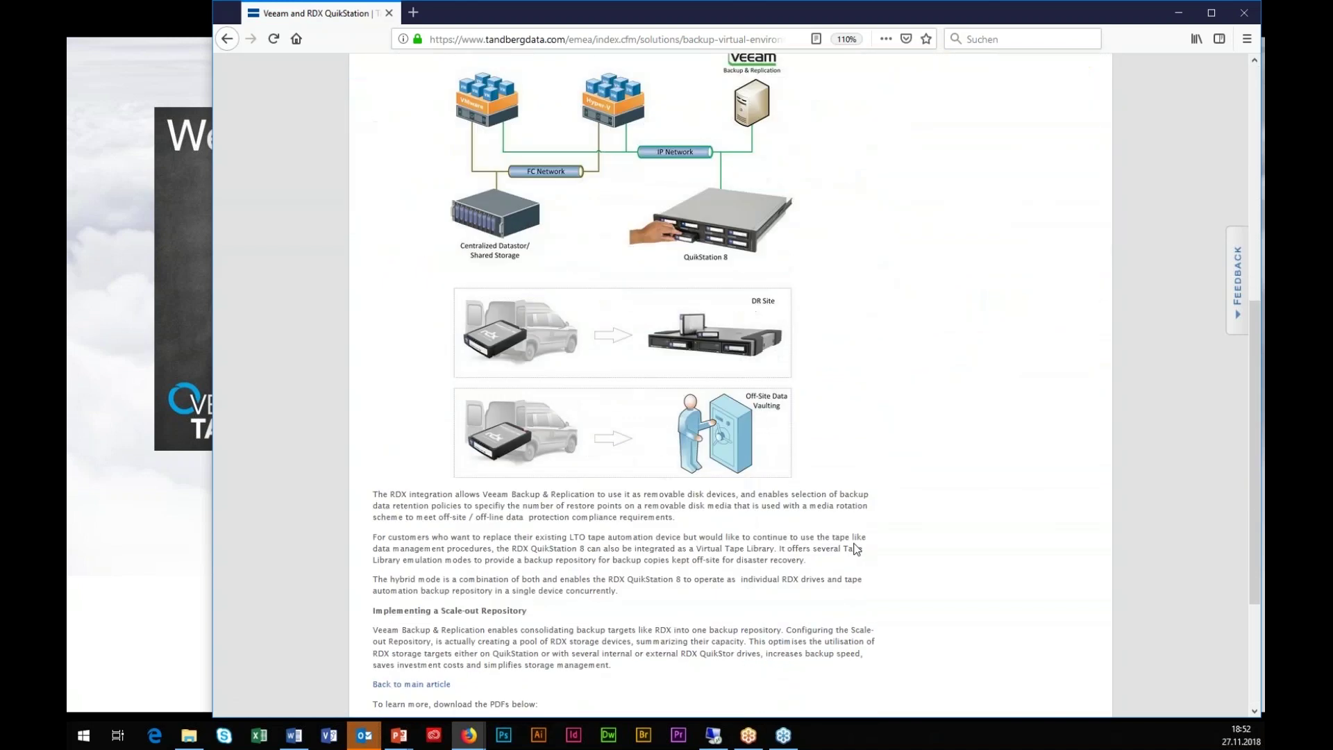
{"action": "scroll", "coordinate": [855, 548], "scroll_direction": "down", "scroll_amount": 3}
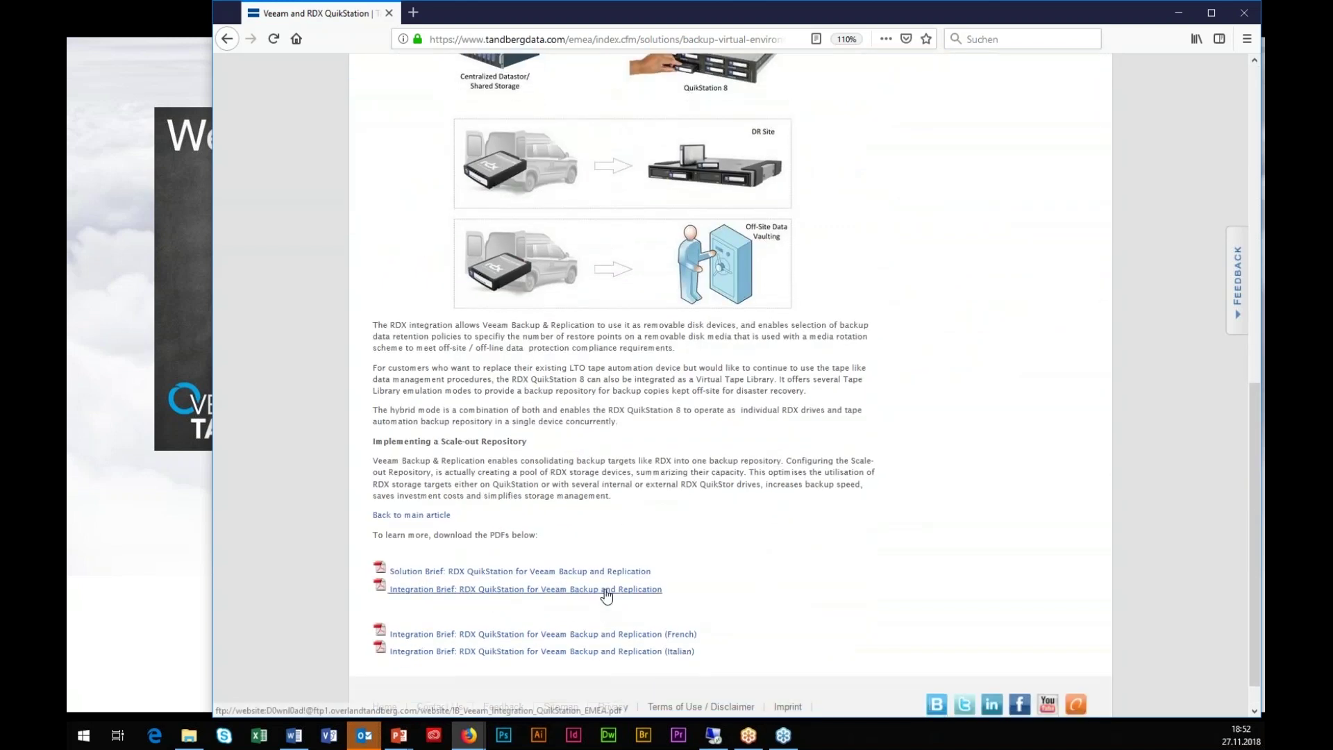